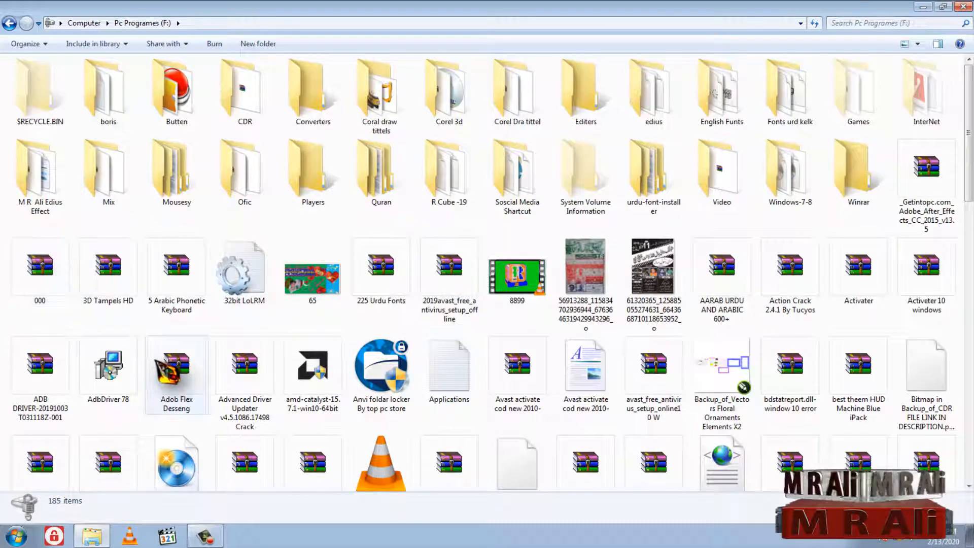
- Copy the AdbDriver 78 installer from the Pc Programes (F:) drive to the desktop
{"action": "right_click", "coordinate": [129, 368]}
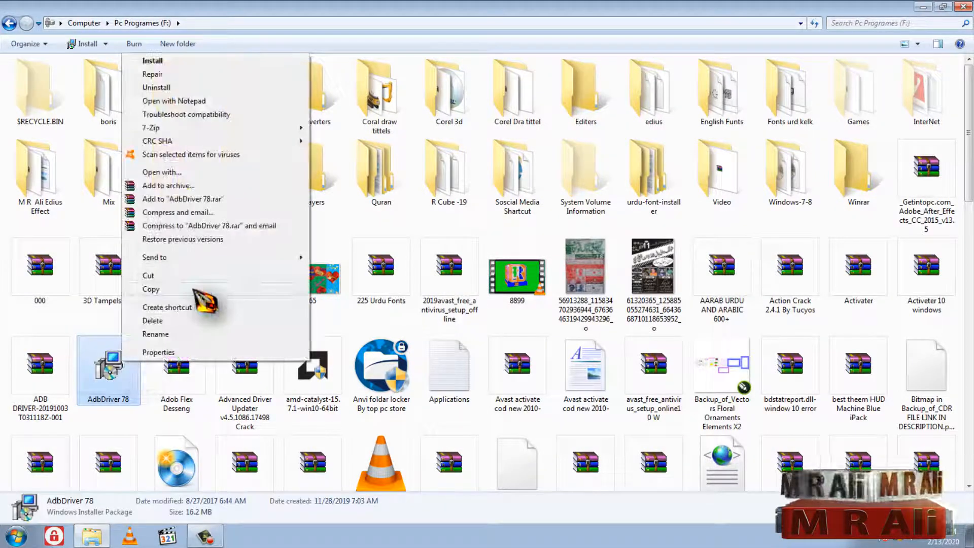
{"action": "left_click", "coordinate": [202, 356]}
{"action": "left_click", "coordinate": [923, 6]}
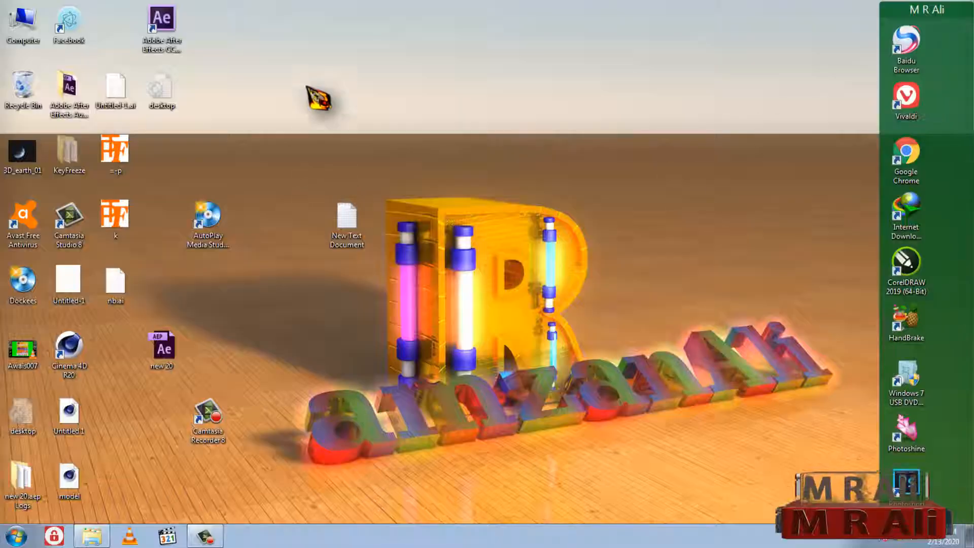
{"action": "right_click", "coordinate": [303, 73]}
{"action": "left_click", "coordinate": [338, 175]}
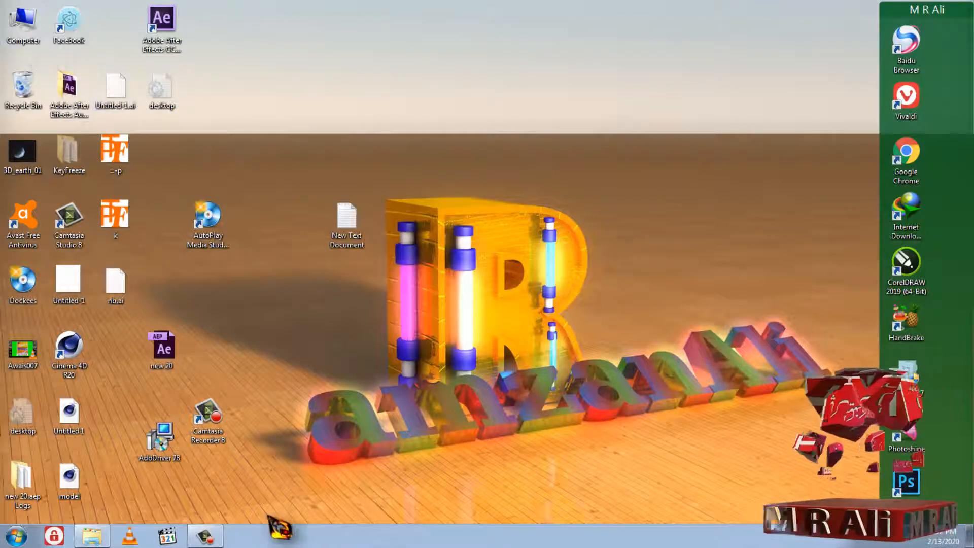
{"action": "mouse_move", "coordinate": [213, 537]}
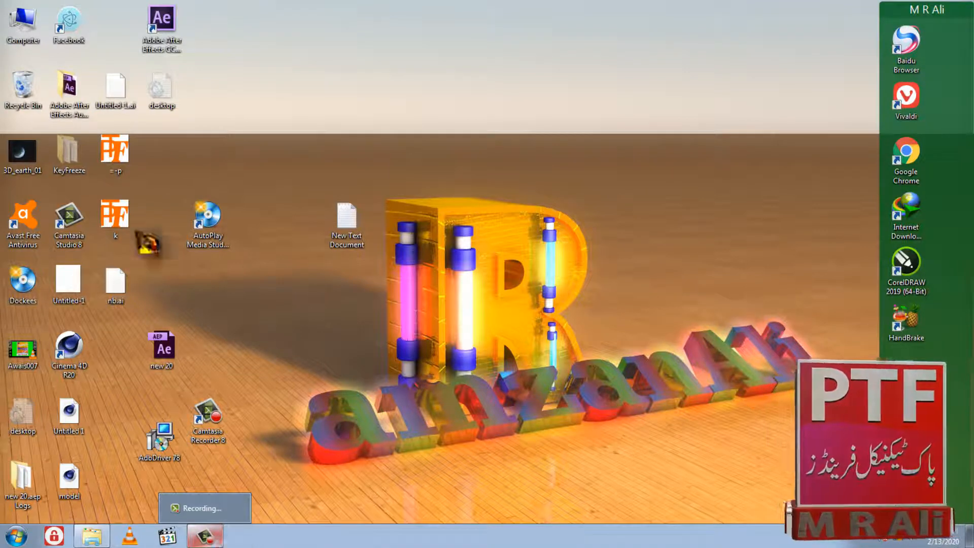
- Copy vlc-3.0.3-win32 from the Players folder on drive F: to the desktop, then close the folder window
{"action": "double_click", "coordinate": [43, 40]}
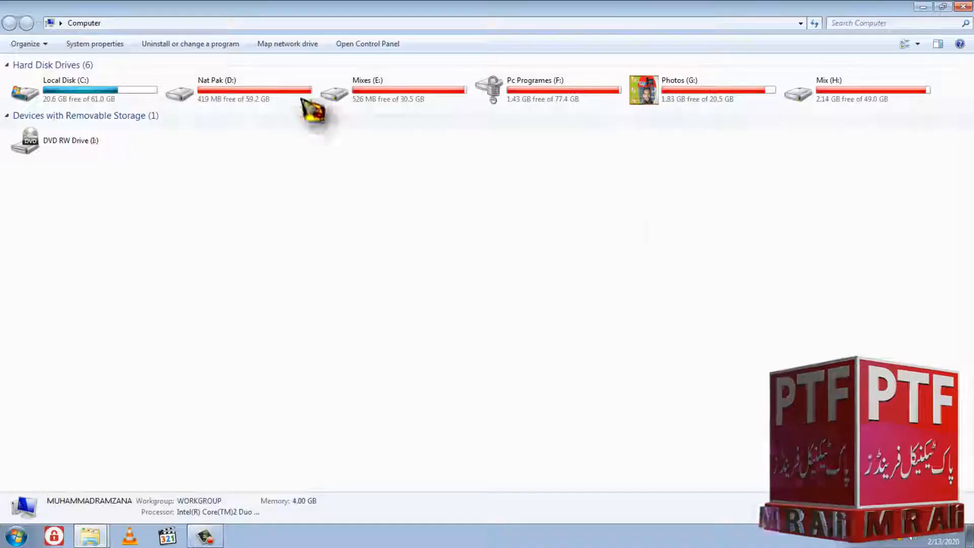
{"action": "left_click", "coordinate": [558, 98]}
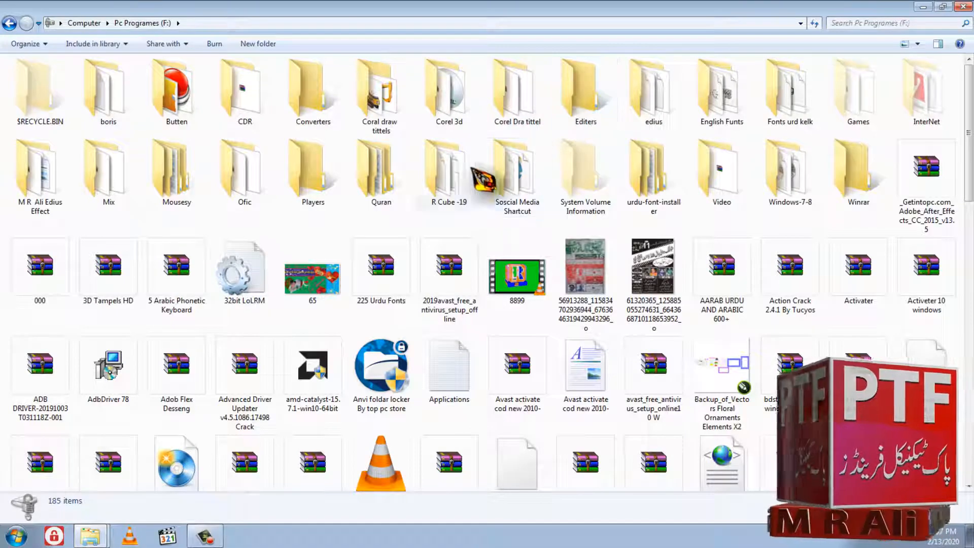
{"action": "double_click", "coordinate": [301, 190]}
{"action": "left_click_drag", "start_coordinate": [304, 6], "coordinate": [563, 162]}
{"action": "left_click_drag", "start_coordinate": [431, 272], "coordinate": [269, 317]}
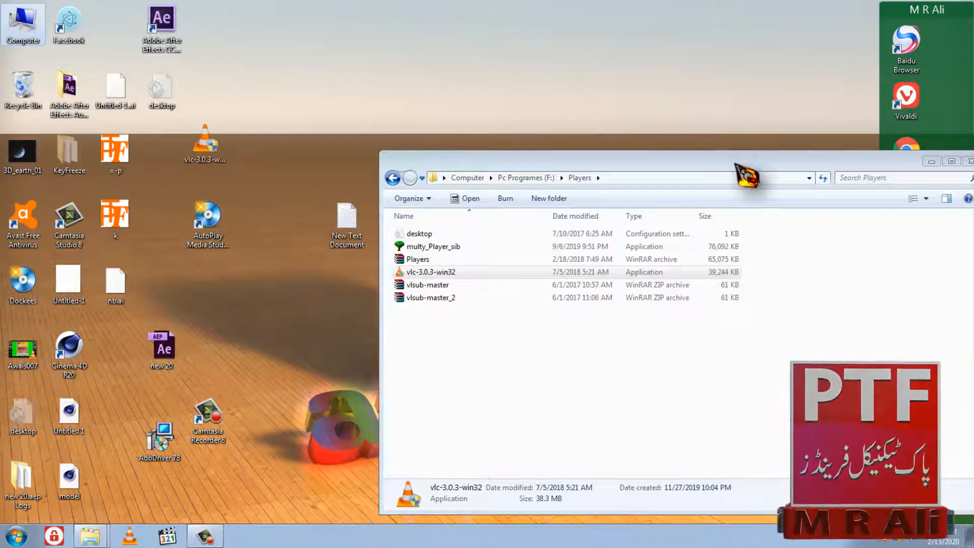
{"action": "left_click_drag", "start_coordinate": [741, 168], "coordinate": [345, 162]}
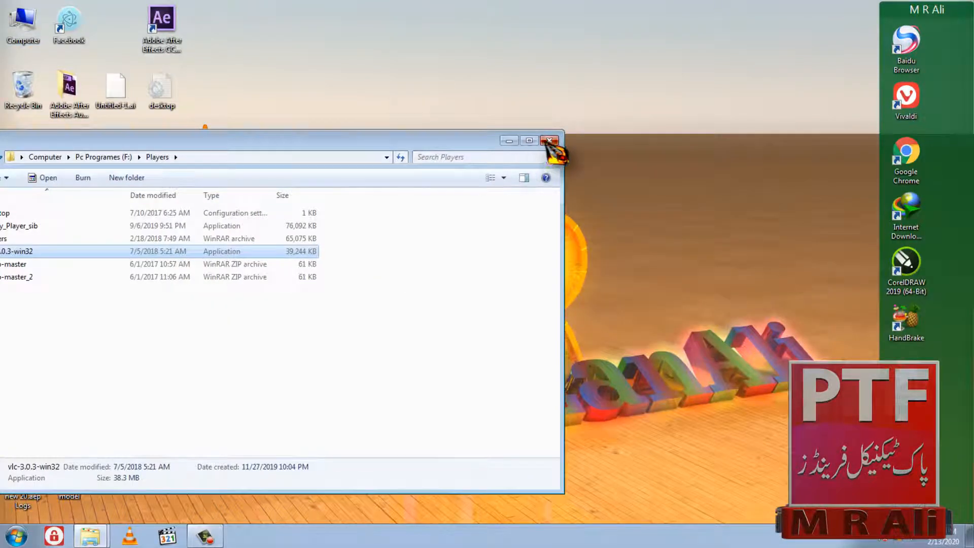
{"action": "left_click", "coordinate": [572, 138]}
- Copy fx-2019-p25 from the M R Ali Edius Effect folder on drive F: to the desktop and close the folder window
{"action": "double_click", "coordinate": [26, 23]}
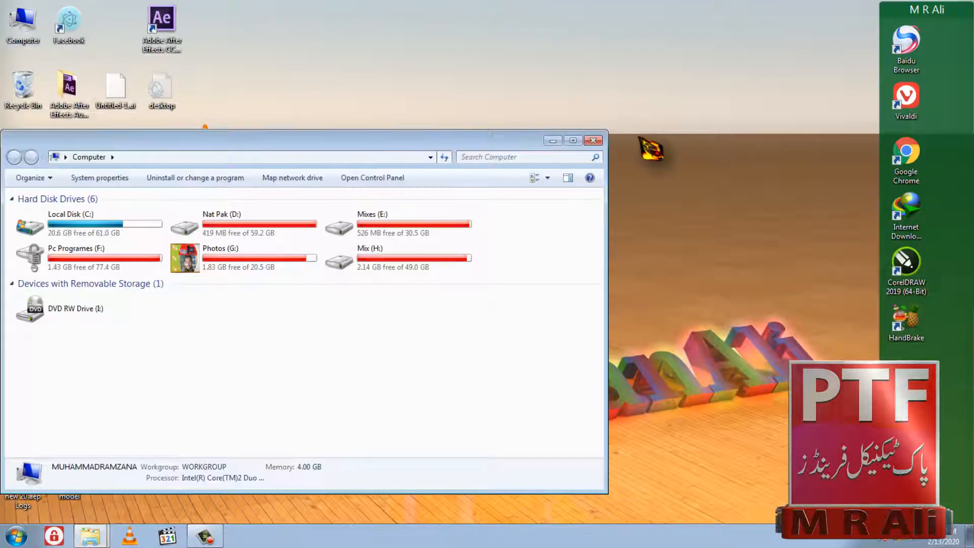
{"action": "left_click", "coordinate": [573, 140]}
{"action": "double_click", "coordinate": [570, 84]}
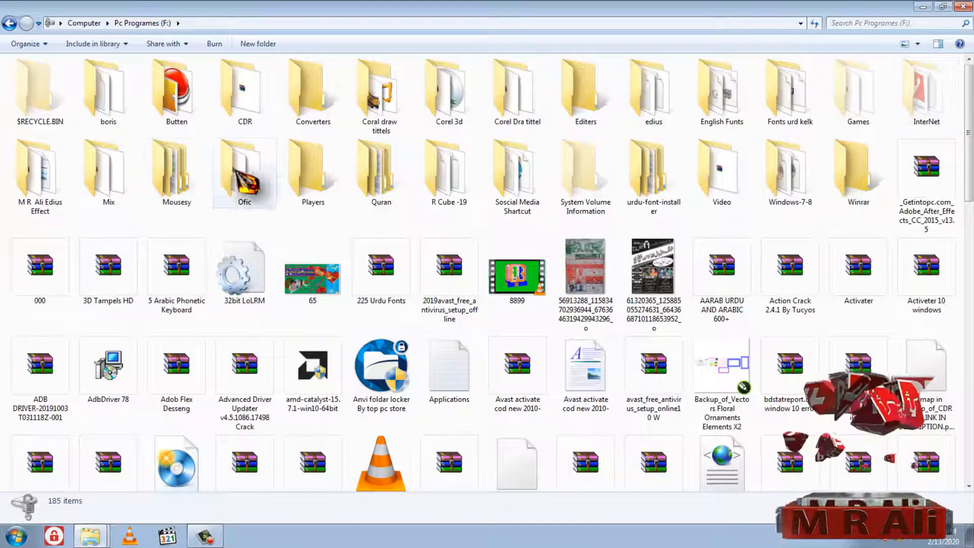
{"action": "double_click", "coordinate": [56, 200]}
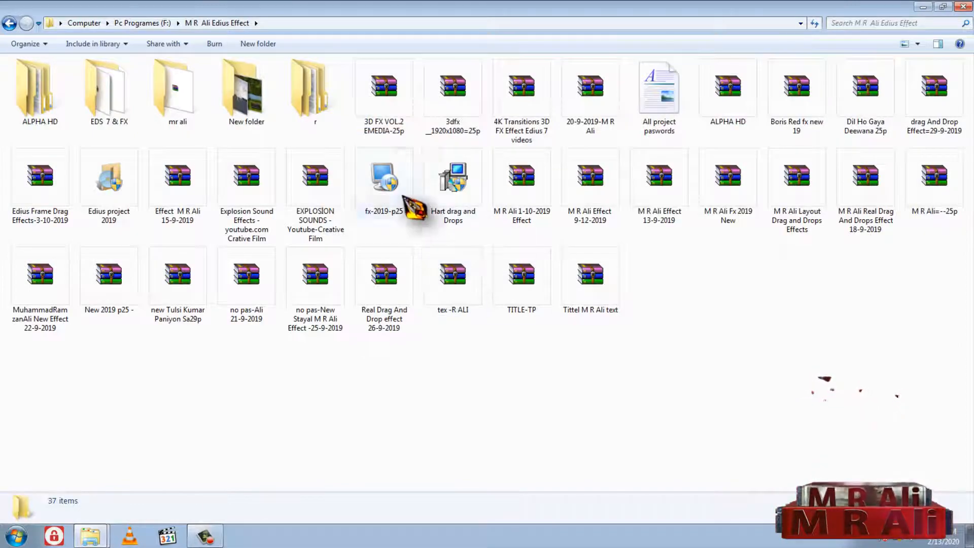
{"action": "left_click_drag", "start_coordinate": [544, 3], "coordinate": [611, 188]}
{"action": "left_click_drag", "start_coordinate": [403, 474], "coordinate": [251, 208]}
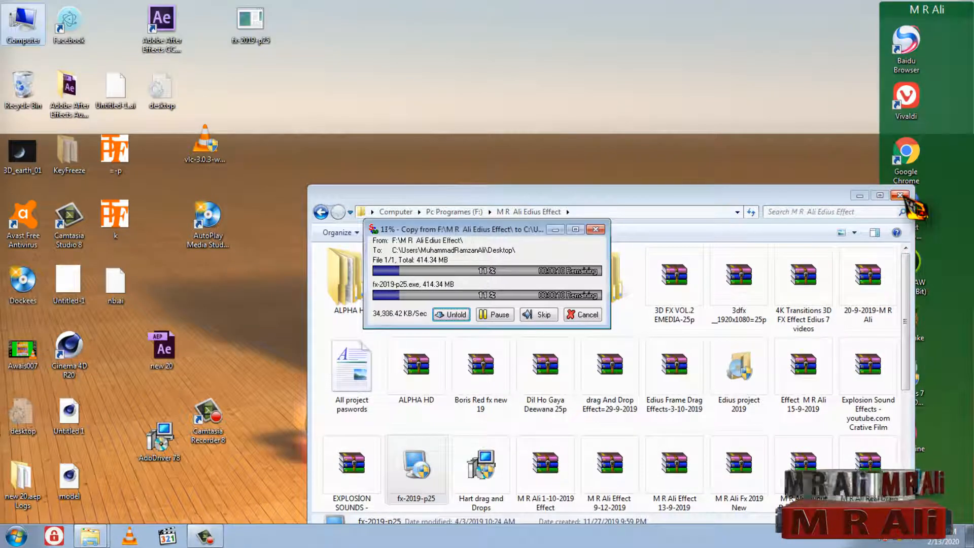
{"action": "left_click", "coordinate": [900, 195]}
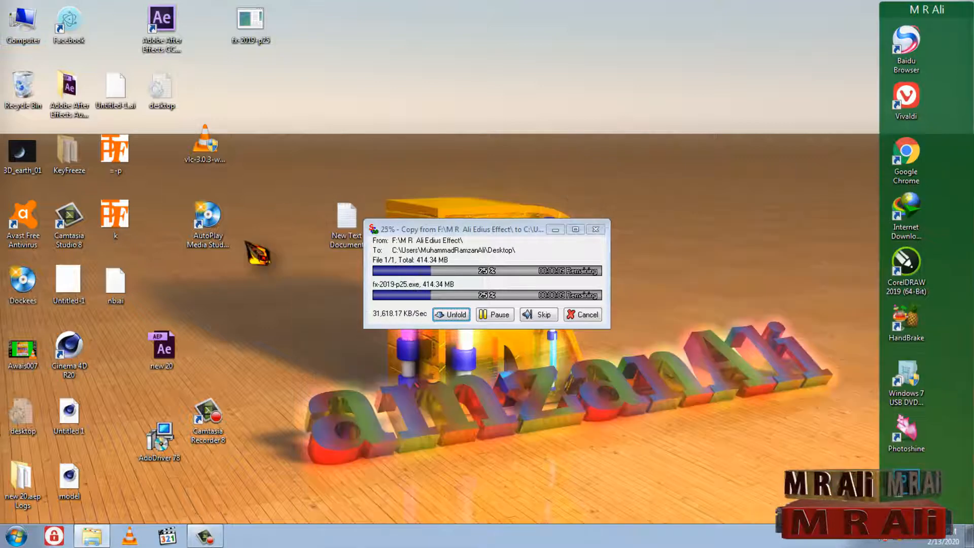
- Move the VLC installer and AutoPlay Media Studio icons together beside fx-2019-p25 on the desktop
{"action": "left_click_drag", "start_coordinate": [222, 287], "coordinate": [309, 32]}
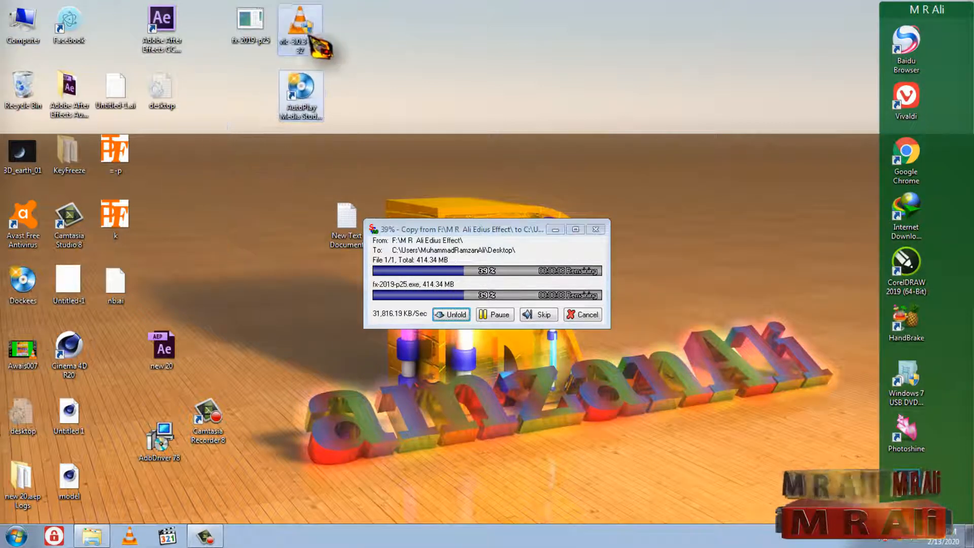
{"action": "left_click", "coordinate": [401, 41]}
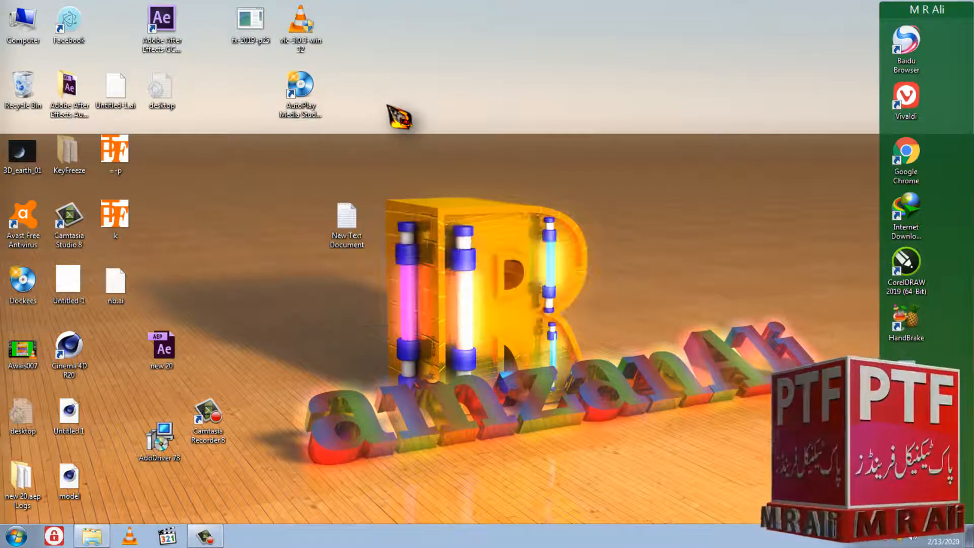
- Launch AutoPlay Media Studio and create a blank project named My Project, overwriting the existing project of that name
{"action": "left_click", "coordinate": [299, 85]}
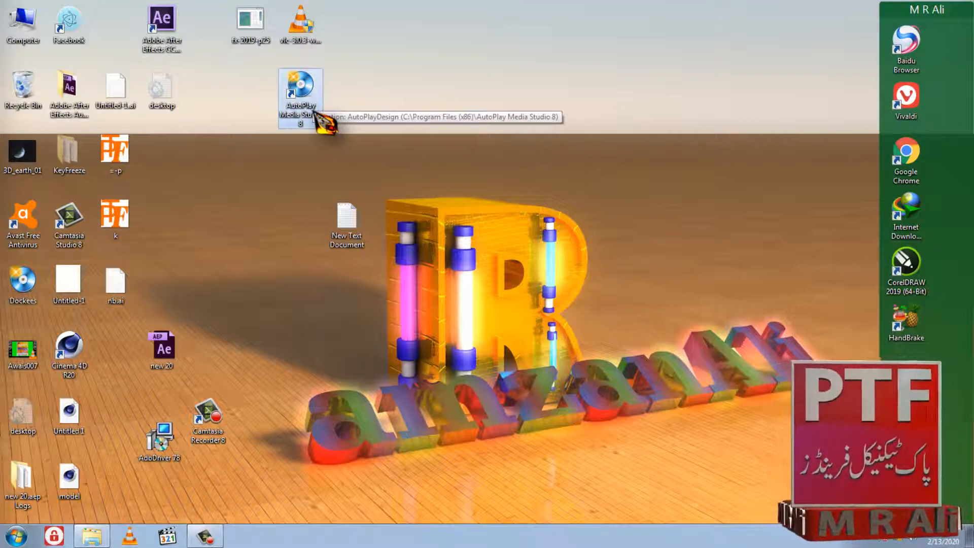
{"action": "double_click", "coordinate": [315, 116]}
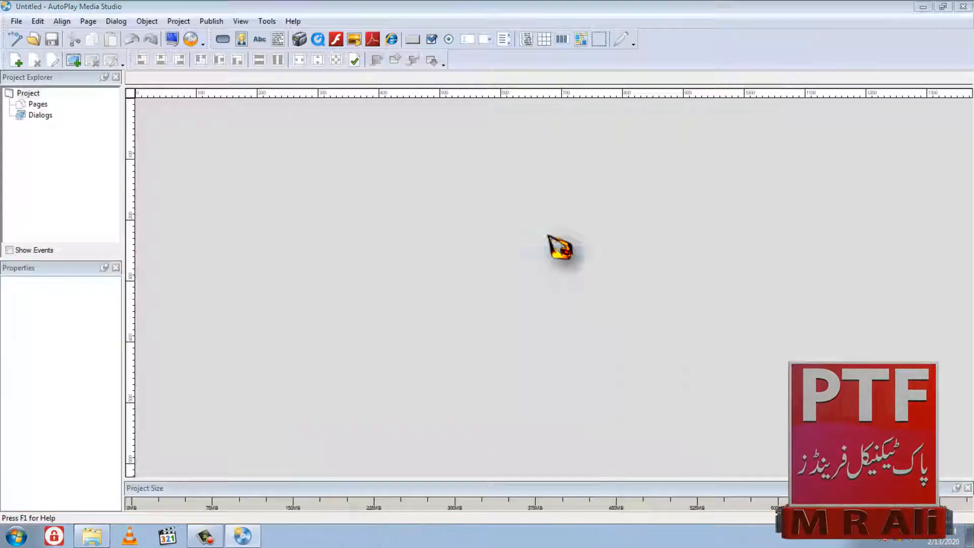
{"action": "left_click", "coordinate": [395, 164]}
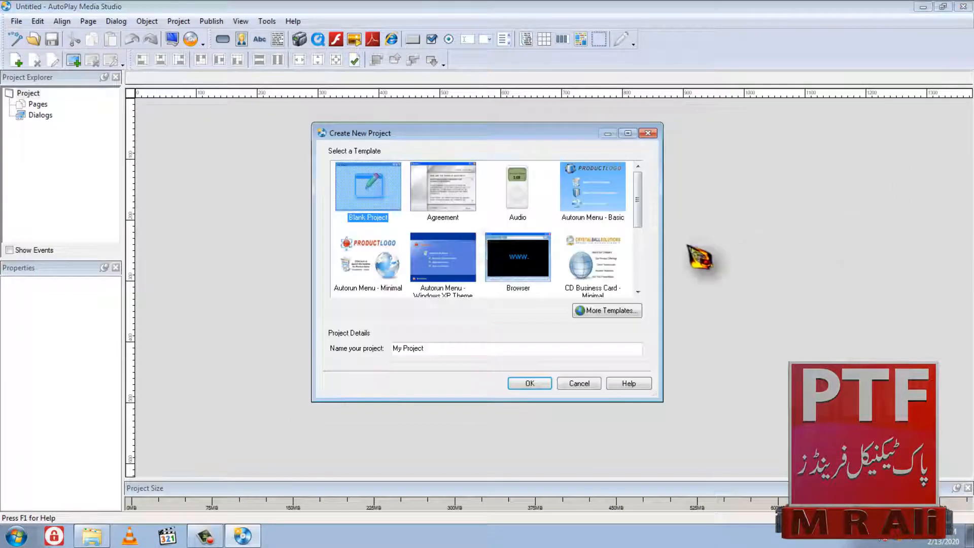
{"action": "left_click", "coordinate": [530, 383]}
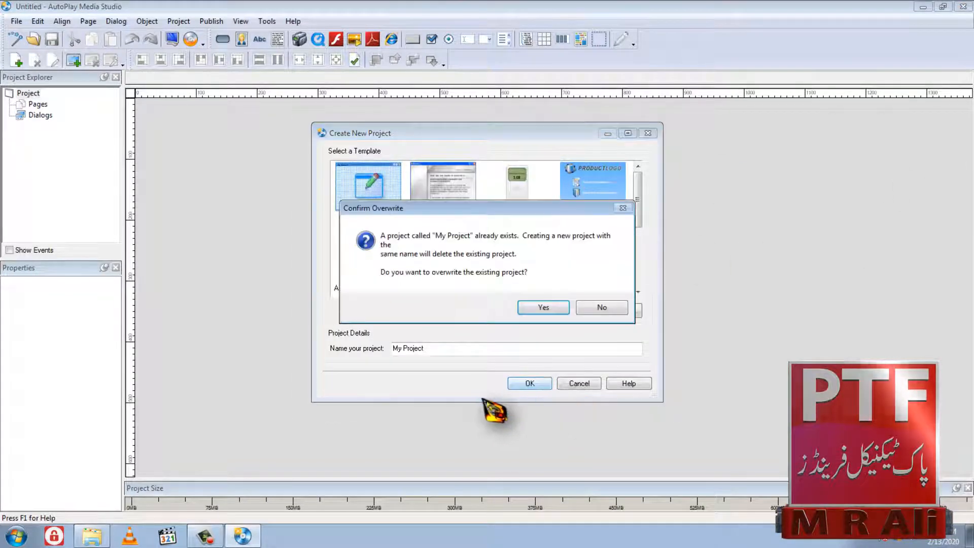
{"action": "left_click", "coordinate": [530, 307]}
- Give Page1 a custom image background using the 3D_earth_01 picture from the desktop
{"action": "double_click", "coordinate": [497, 241]}
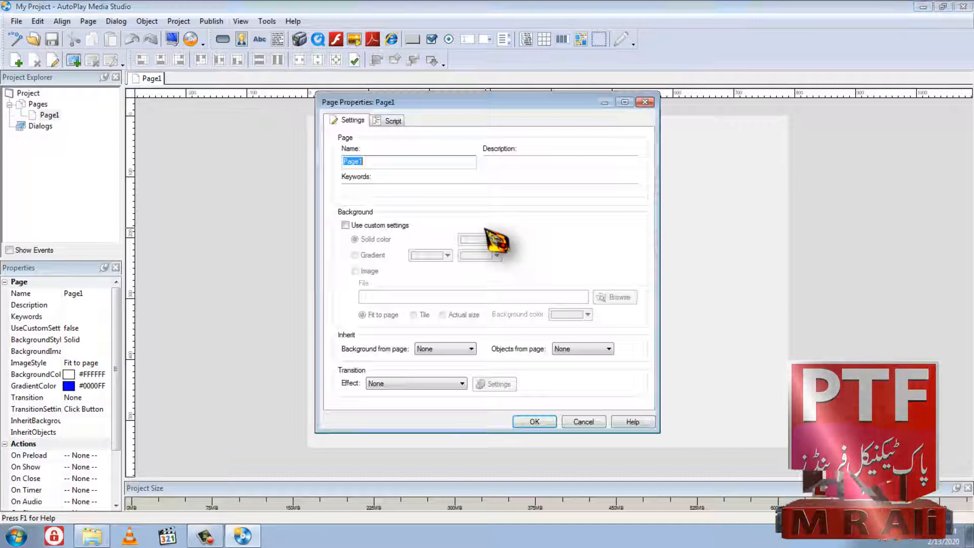
{"action": "left_click", "coordinate": [365, 224]}
{"action": "left_click", "coordinate": [356, 270]}
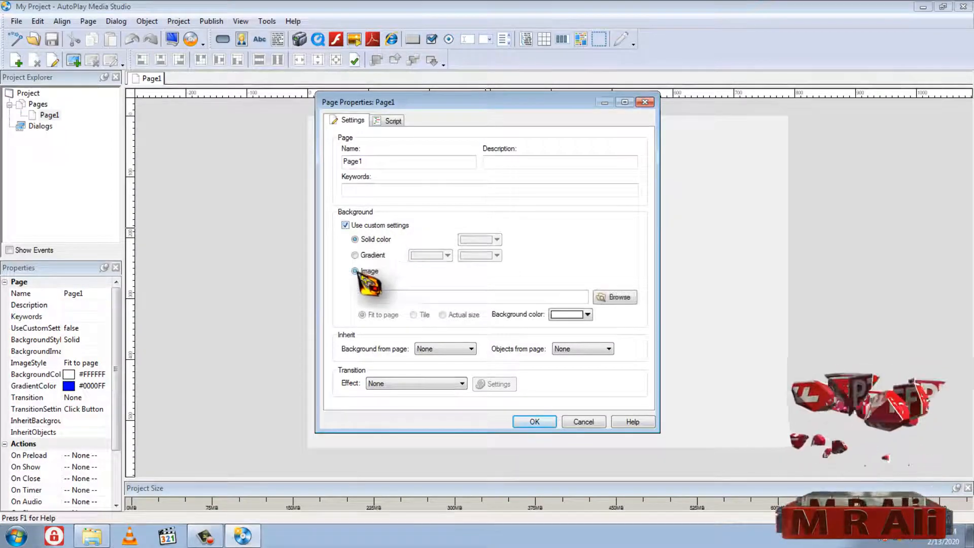
{"action": "left_click", "coordinate": [614, 298]}
{"action": "left_click", "coordinate": [556, 337]}
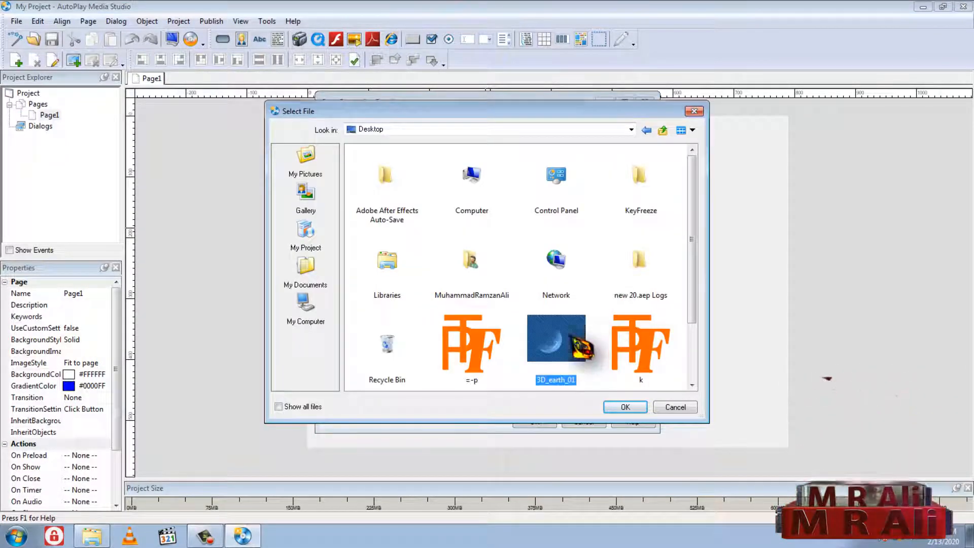
{"action": "left_click", "coordinate": [625, 407]}
{"action": "left_click", "coordinate": [539, 422]}
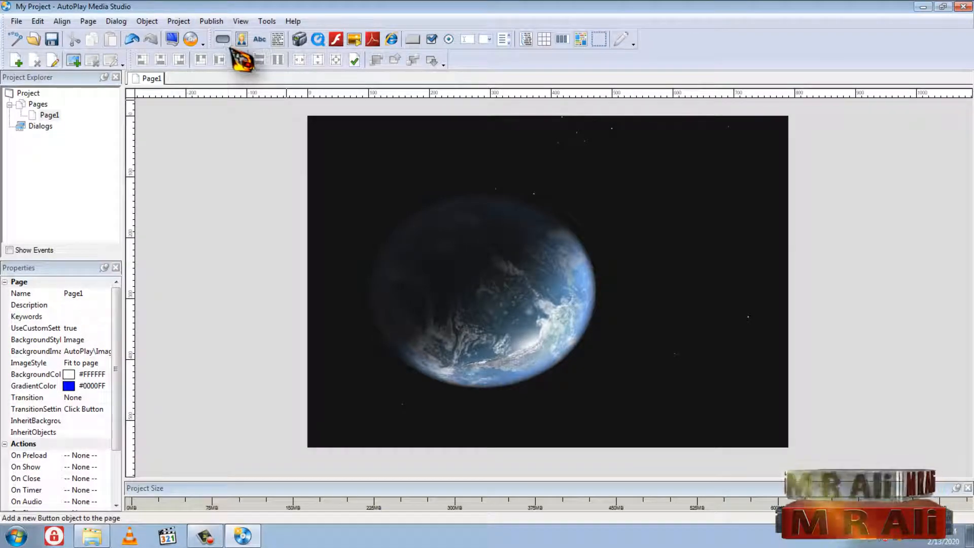
- Add the purple 1040_0001 button to Page1 and place it in the page's lower-left corner
{"action": "left_click", "coordinate": [222, 40]}
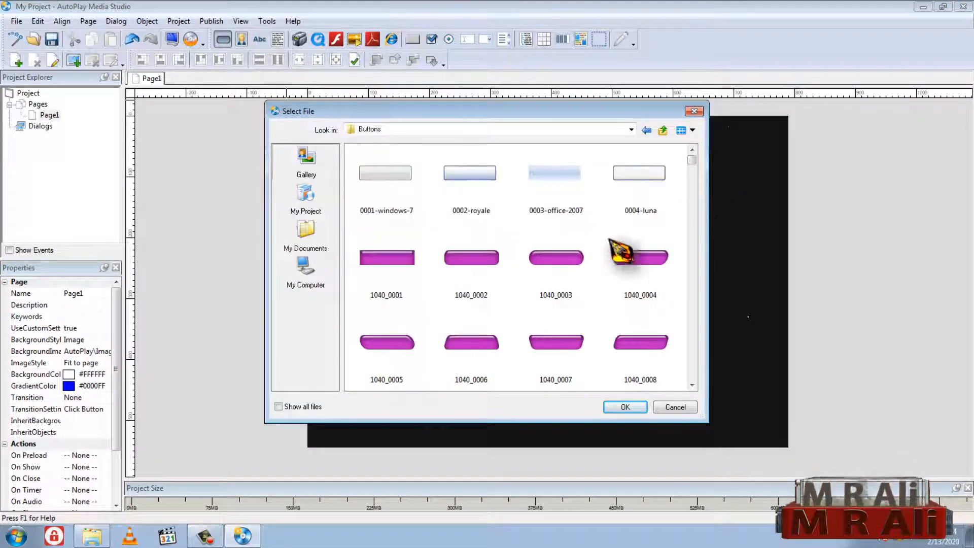
{"action": "double_click", "coordinate": [387, 274]}
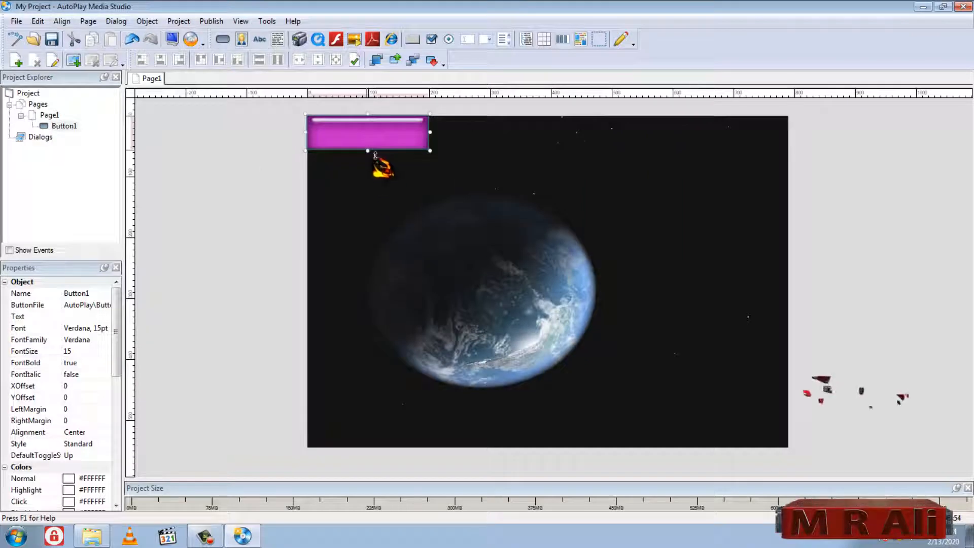
{"action": "left_click_drag", "start_coordinate": [404, 291], "coordinate": [376, 434]}
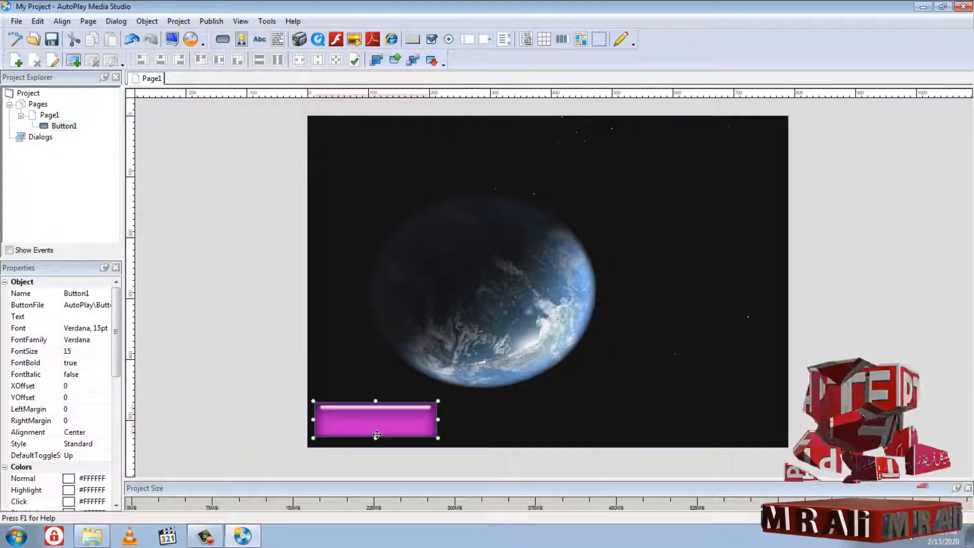
- Duplicate the purple button twice and stack the copies directly above the original
{"action": "right_click", "coordinate": [376, 434]}
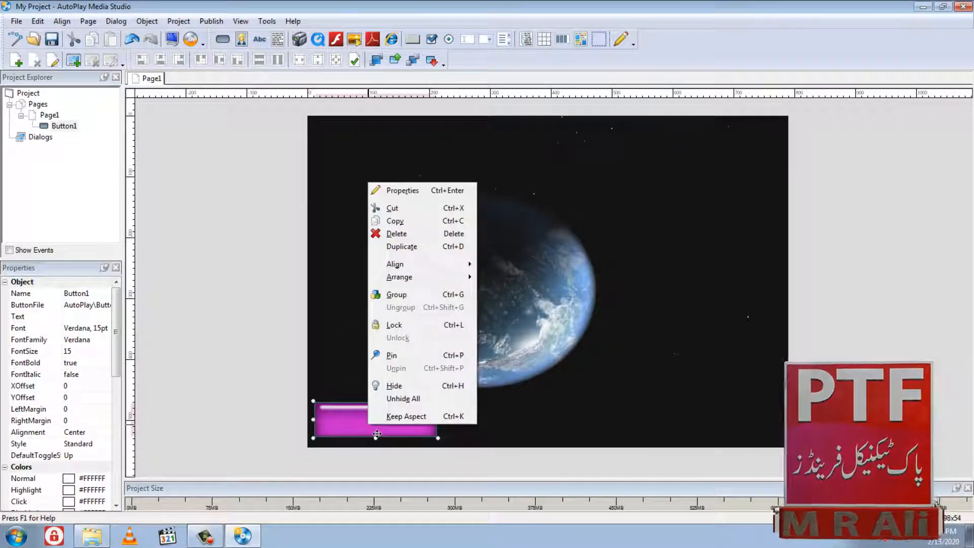
{"action": "left_click", "coordinate": [401, 247]}
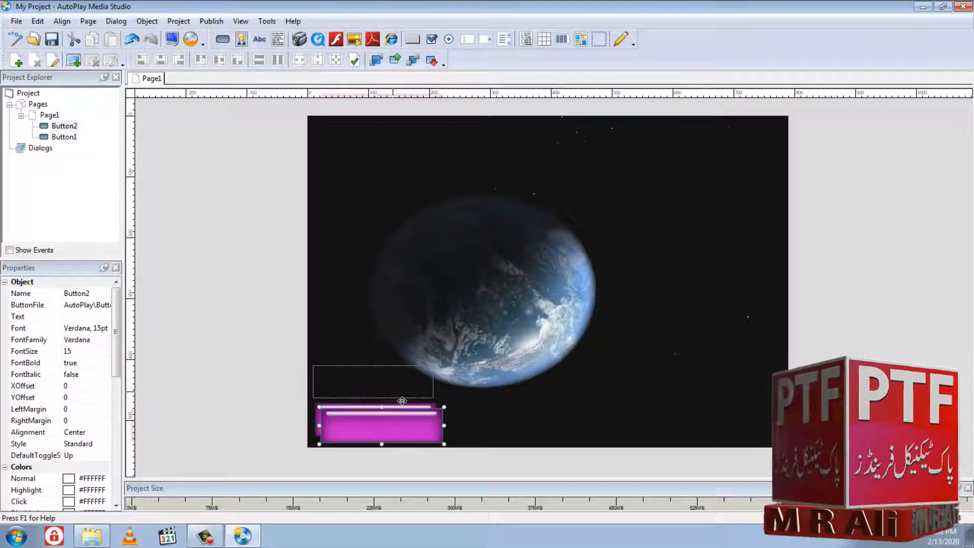
{"action": "left_click_drag", "start_coordinate": [402, 401], "coordinate": [403, 401]}
{"action": "right_click", "coordinate": [399, 398]}
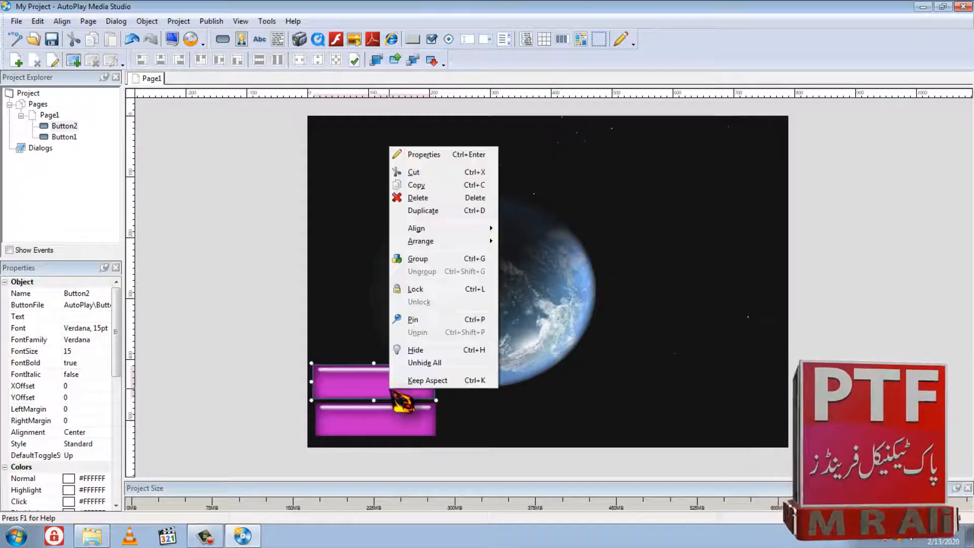
{"action": "left_click", "coordinate": [456, 213]}
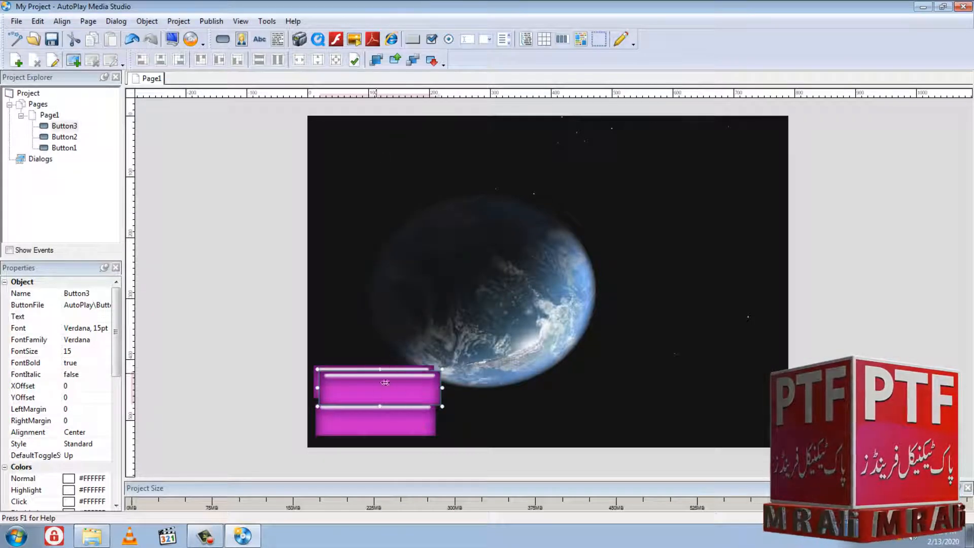
{"action": "left_click_drag", "start_coordinate": [389, 366], "coordinate": [383, 350]}
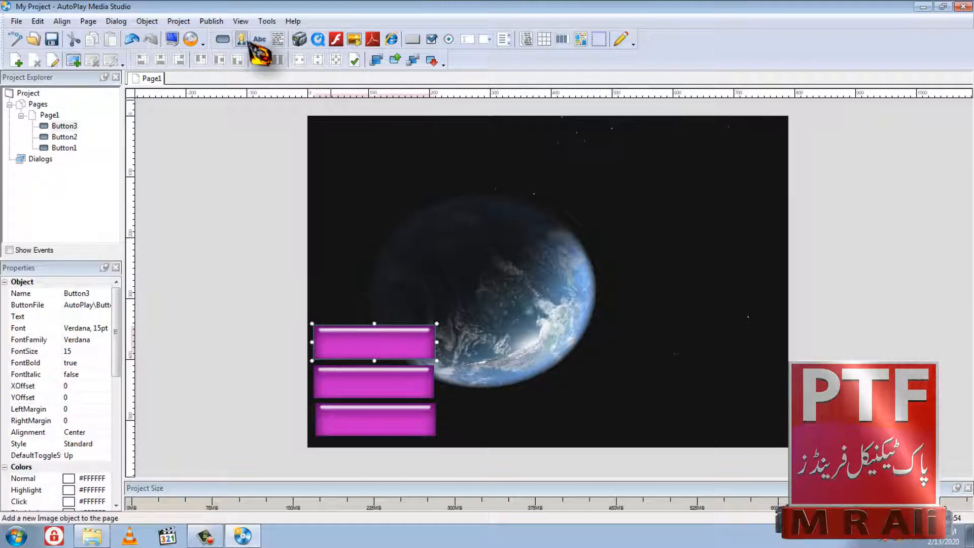
- Add the red slanted 1041_0029 button from the button gallery to Page1
{"action": "left_click", "coordinate": [223, 39]}
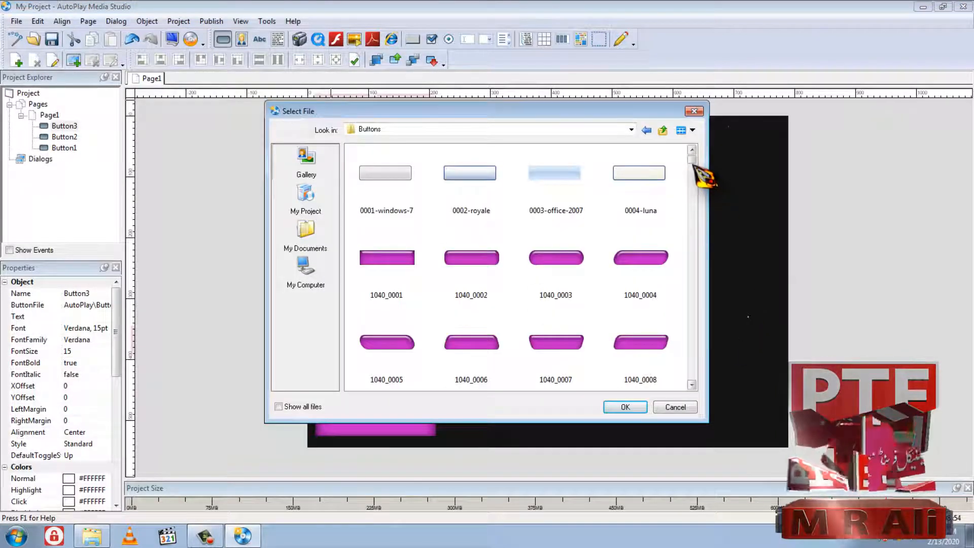
{"action": "left_click_drag", "start_coordinate": [692, 161], "coordinate": [692, 203]}
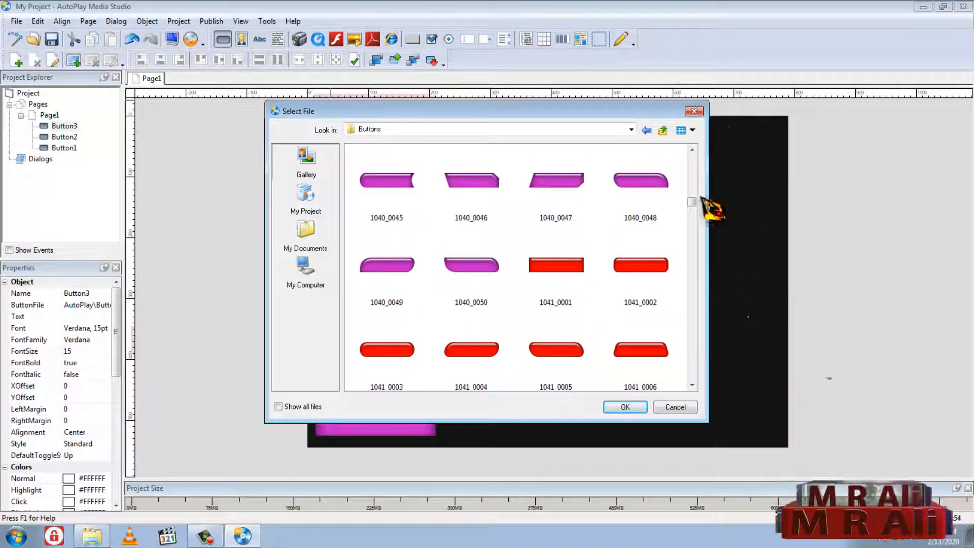
{"action": "left_click_drag", "start_coordinate": [692, 202], "coordinate": [692, 225]}
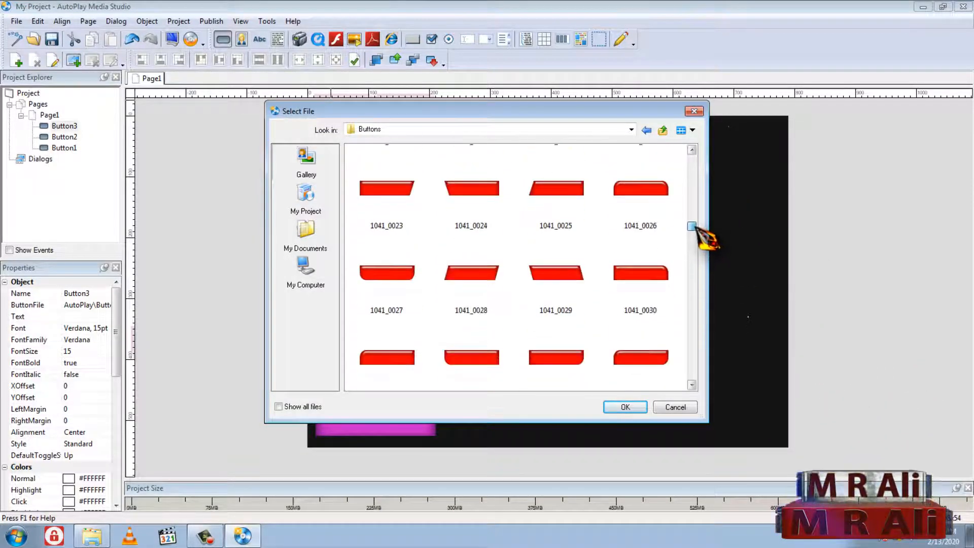
{"action": "double_click", "coordinate": [571, 278]}
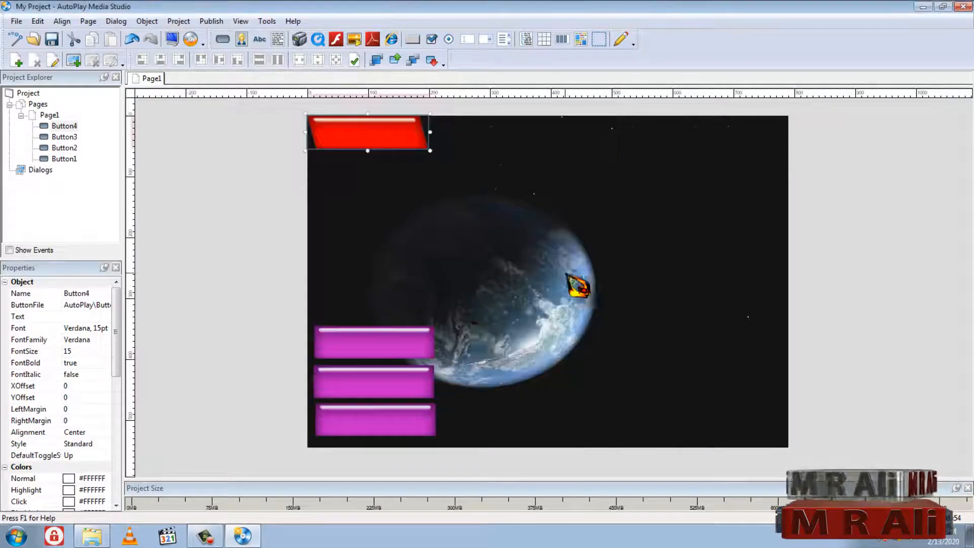
- Move the red slanted button to the page's lower-right corner and place a duplicate directly above it
{"action": "left_click_drag", "start_coordinate": [641, 298], "coordinate": [721, 412]}
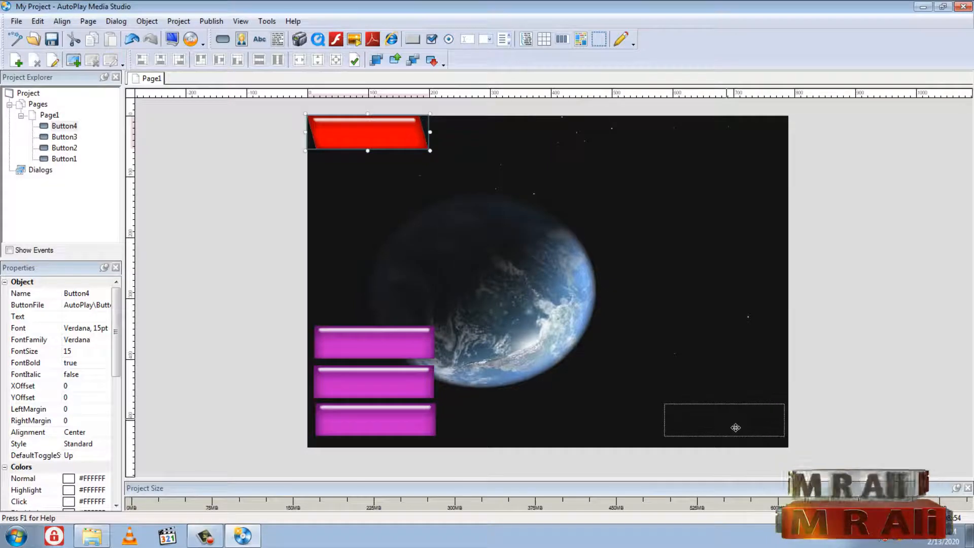
{"action": "left_click_drag", "start_coordinate": [736, 428], "coordinate": [735, 424]}
{"action": "right_click", "coordinate": [729, 420]}
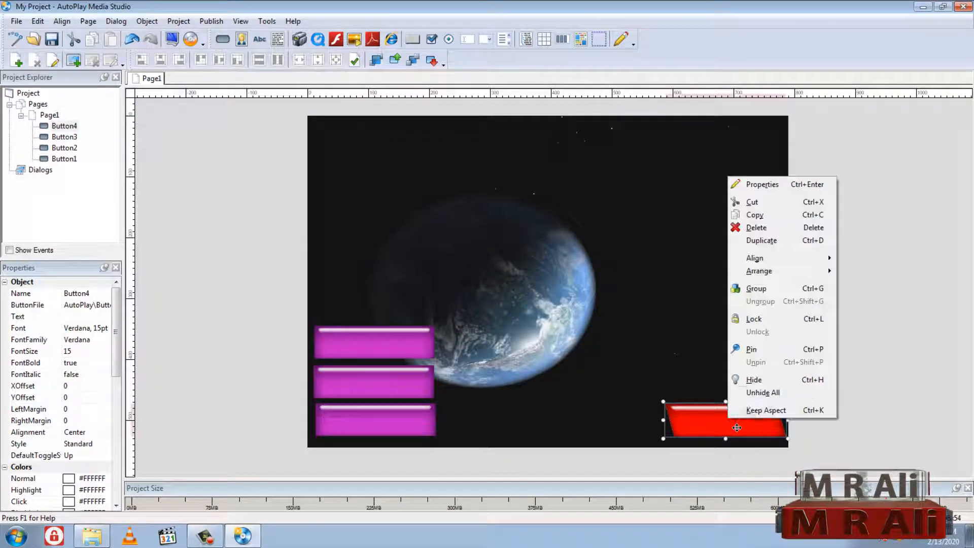
{"action": "left_click", "coordinate": [762, 241]}
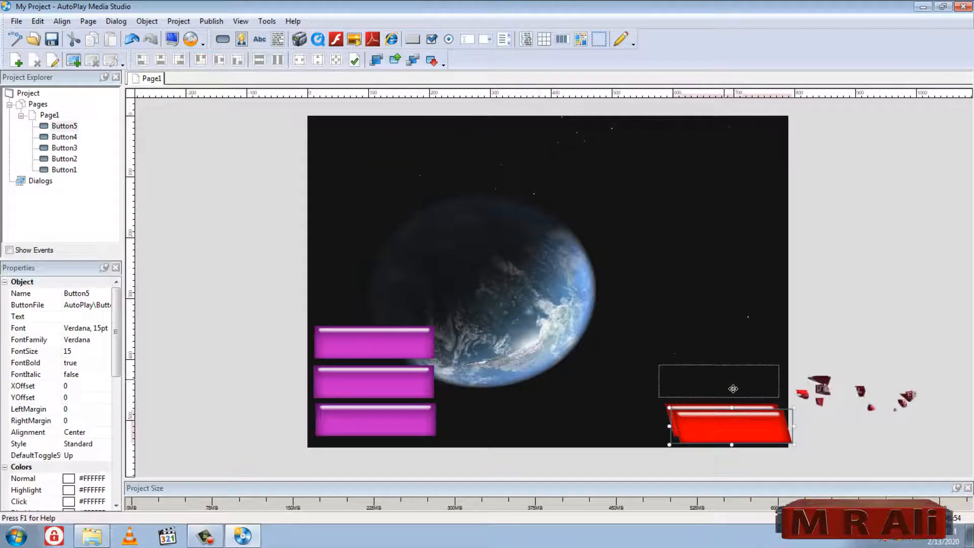
{"action": "left_click_drag", "start_coordinate": [740, 390], "coordinate": [737, 388]}
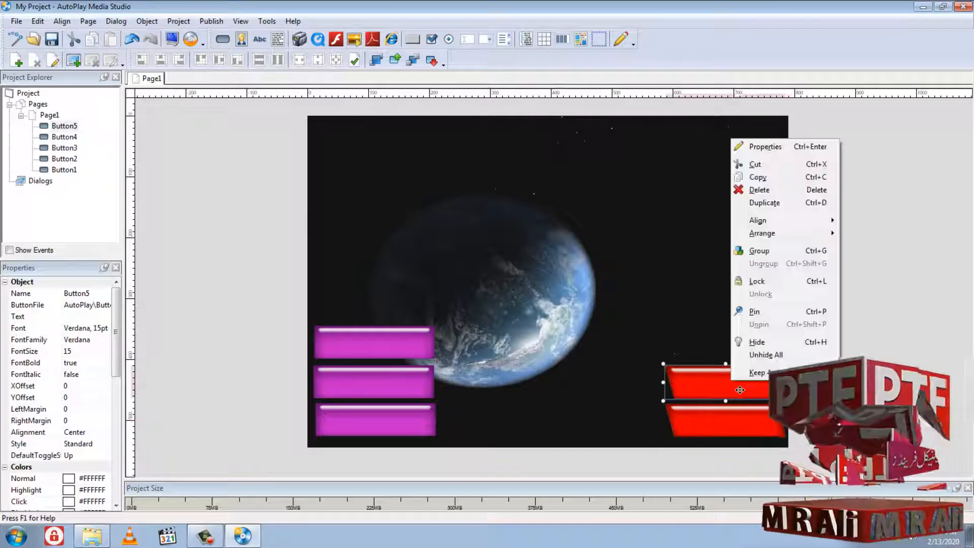
- Shift the upper red button slightly left and stack another duplicate above it, continuing the slanted offset
{"action": "right_click", "coordinate": [730, 382]}
{"action": "left_click", "coordinate": [711, 402]}
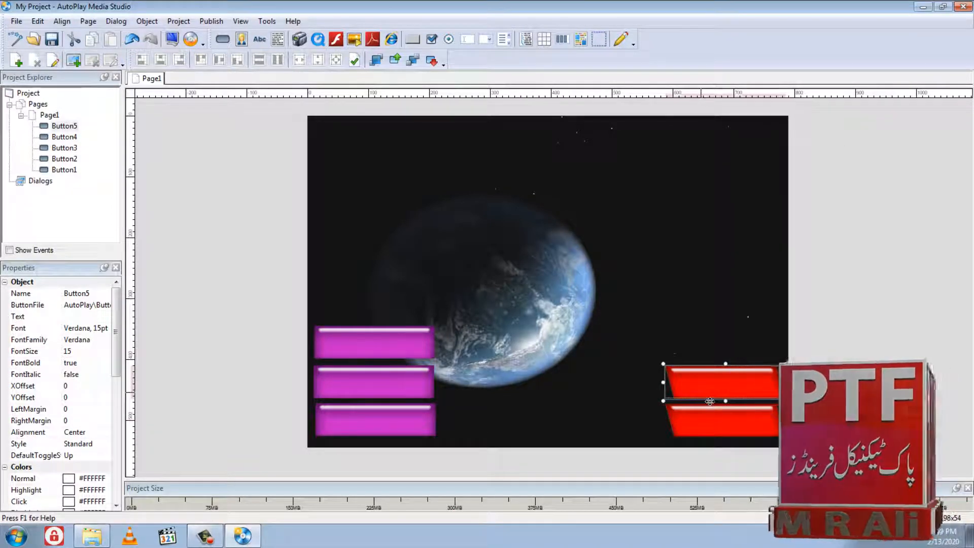
{"action": "left_click_drag", "start_coordinate": [704, 402], "coordinate": [697, 402]}
{"action": "right_click", "coordinate": [697, 403]}
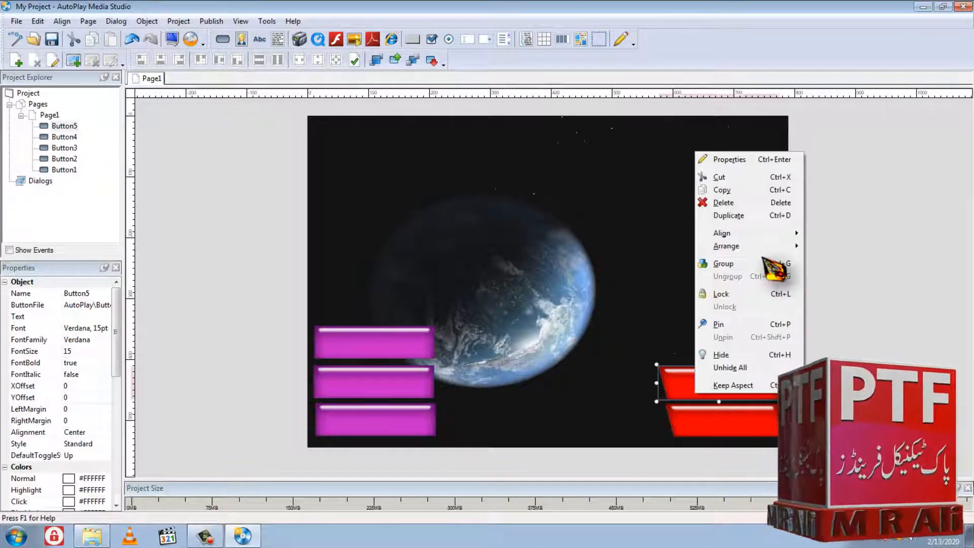
{"action": "left_click", "coordinate": [746, 216]}
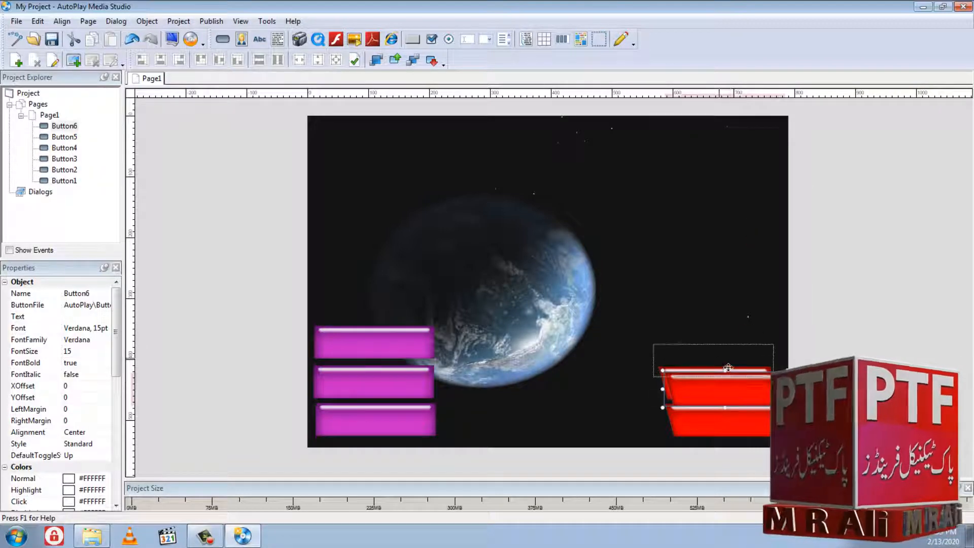
{"action": "left_click_drag", "start_coordinate": [727, 353], "coordinate": [727, 353]}
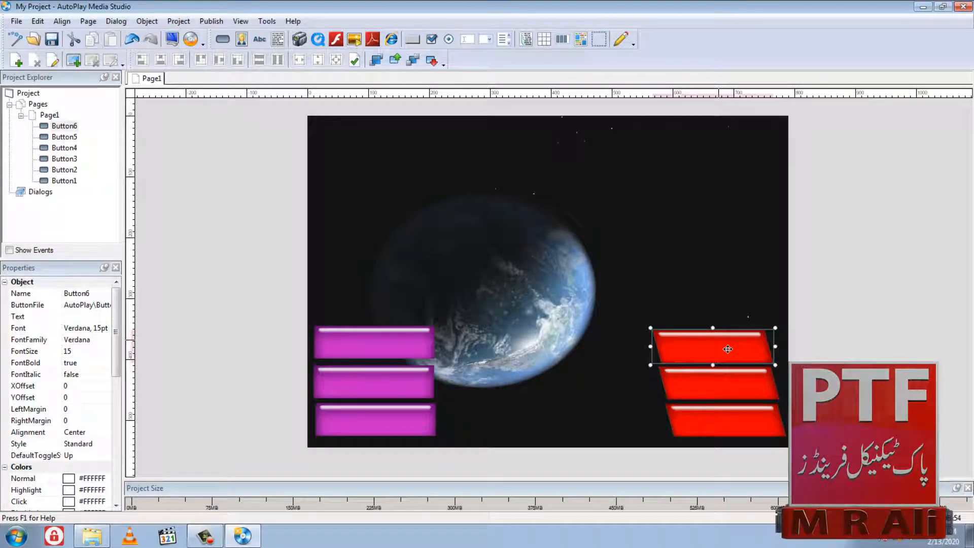
- Duplicate the topmost red button, move the copy over the globe near the page's centre and enlarge it
{"action": "right_click", "coordinate": [727, 349]}
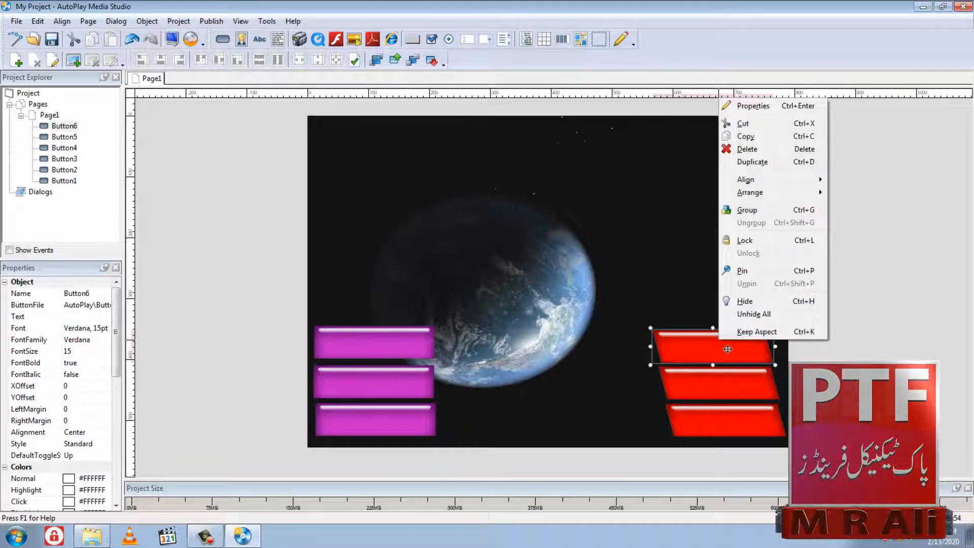
{"action": "left_click", "coordinate": [779, 165]}
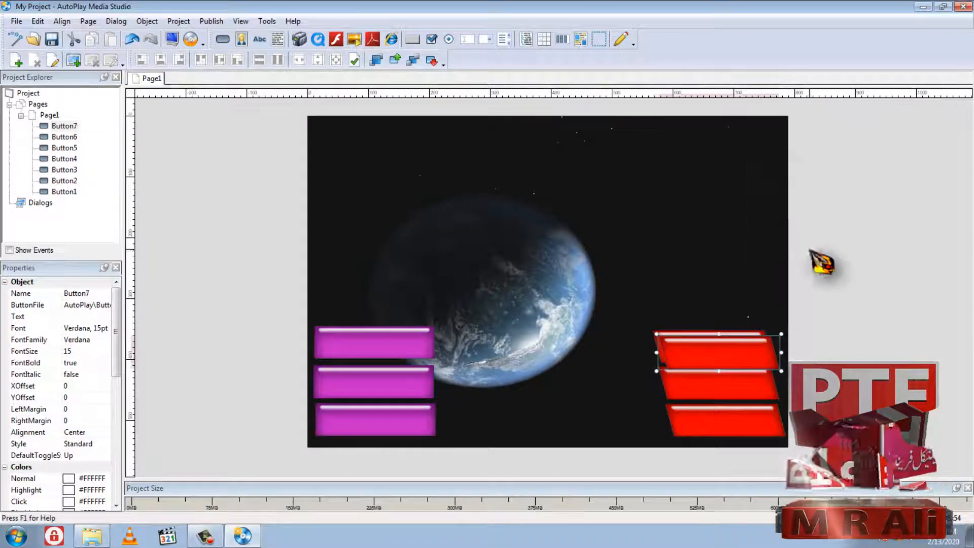
{"action": "left_click_drag", "start_coordinate": [738, 355], "coordinate": [565, 289]}
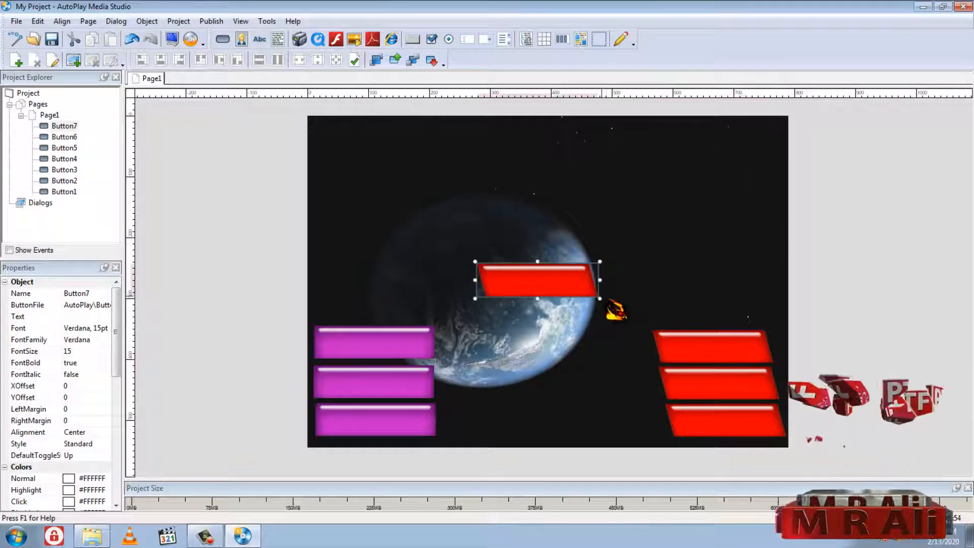
{"action": "left_click_drag", "start_coordinate": [643, 342], "coordinate": [571, 320]}
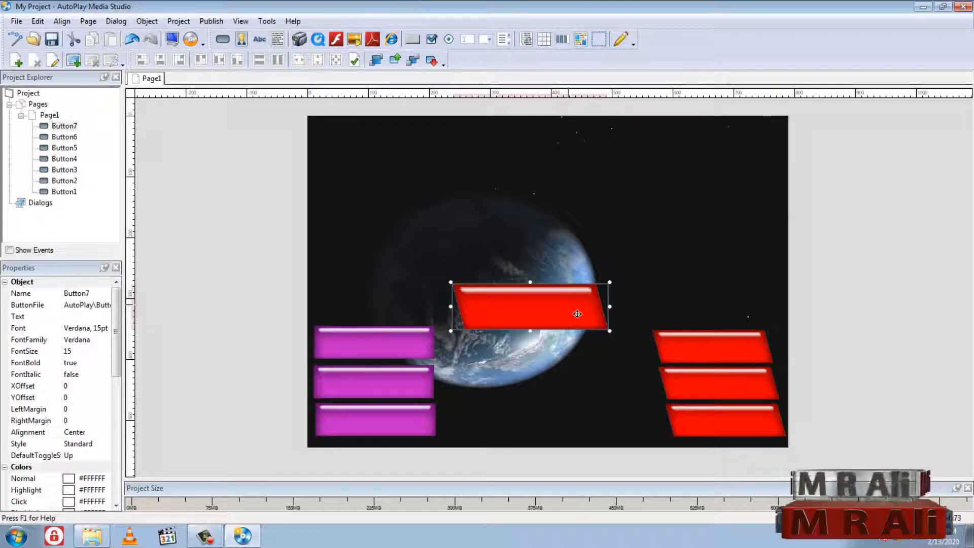
- Label the top purple button "vlc" and set its font size to 20
{"action": "left_click", "coordinate": [399, 358]}
{"action": "right_click", "coordinate": [390, 354]}
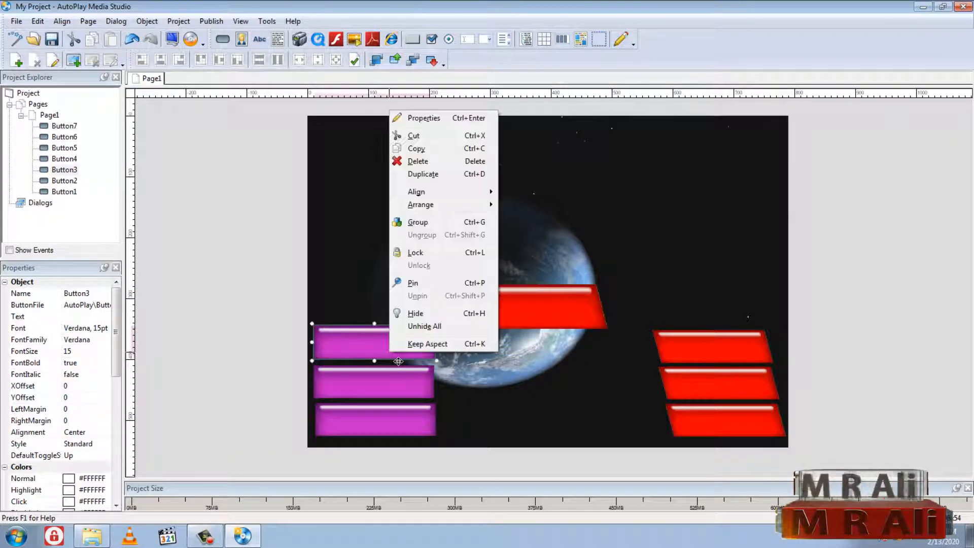
{"action": "double_click", "coordinate": [373, 347]}
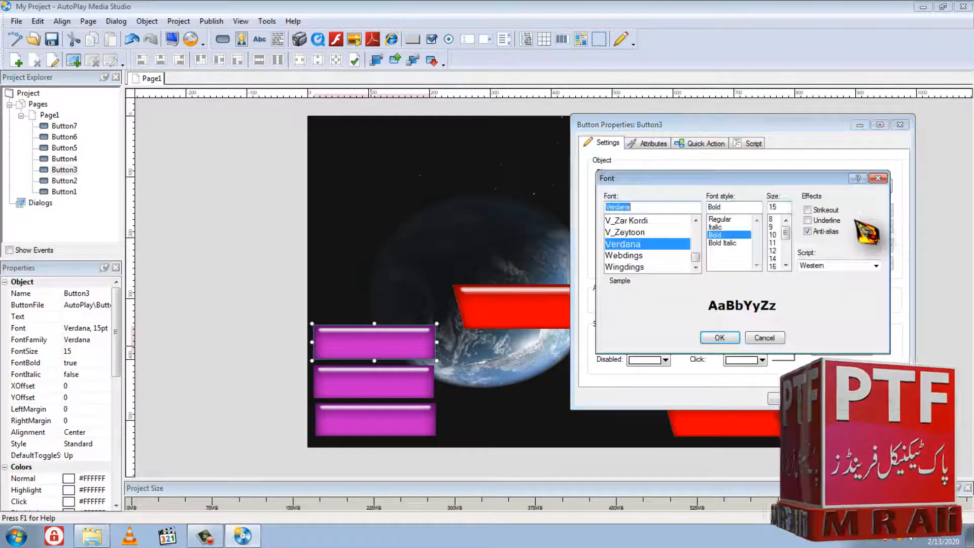
{"action": "left_click", "coordinate": [773, 267]}
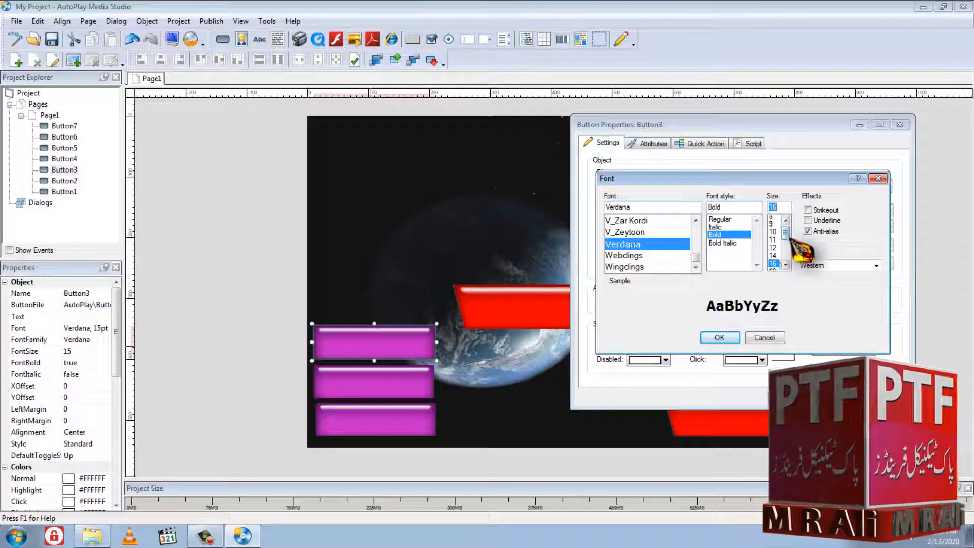
{"action": "left_click", "coordinate": [773, 266]}
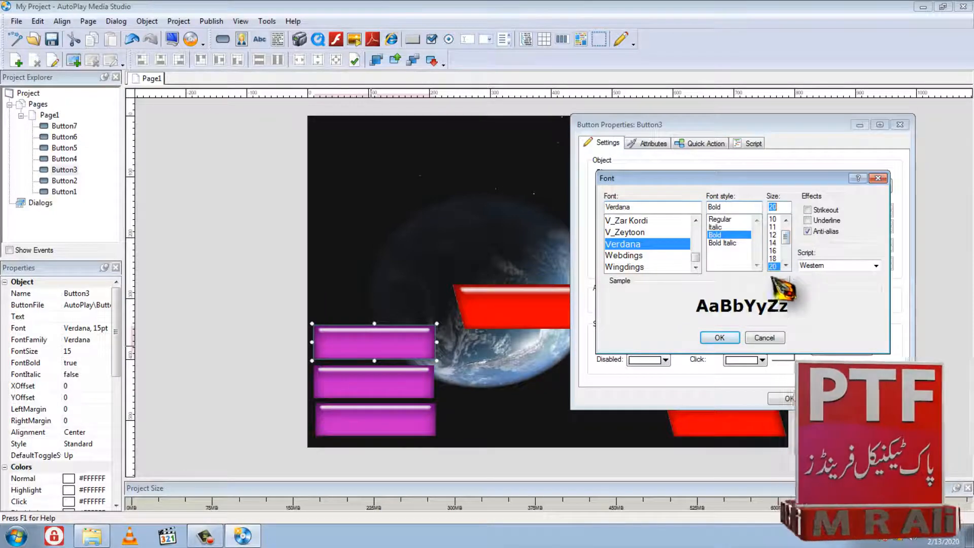
{"action": "left_click", "coordinate": [723, 338]}
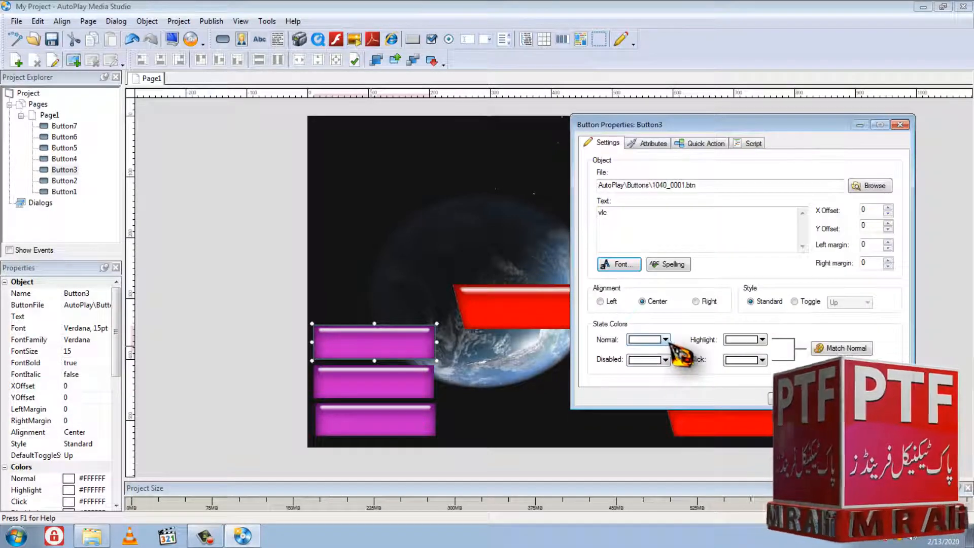
- Set the vlc button's text colors to orange for normal, green for highlight, and blue for click and disabled
{"action": "left_click", "coordinate": [664, 340]}
{"action": "left_click", "coordinate": [647, 384]}
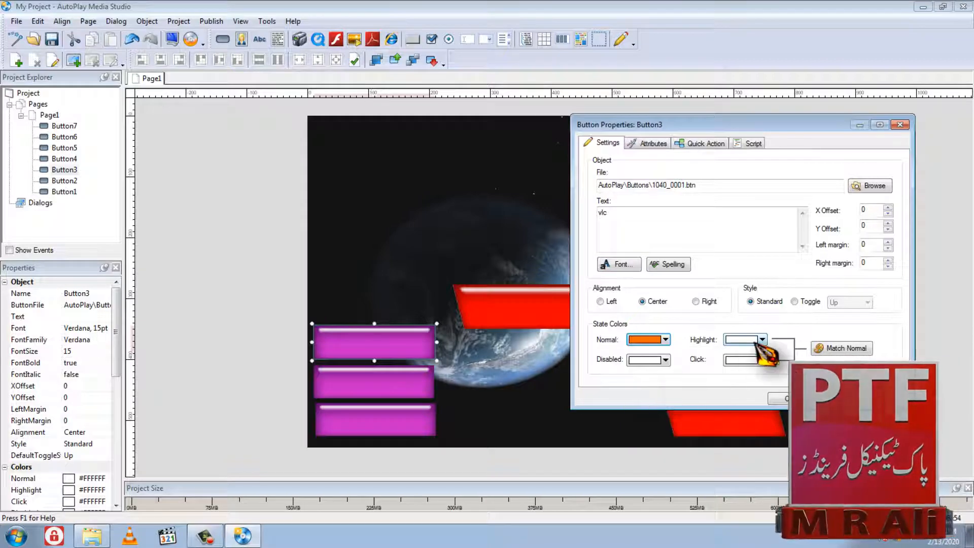
{"action": "left_click", "coordinate": [760, 340]}
{"action": "left_click", "coordinate": [766, 405]}
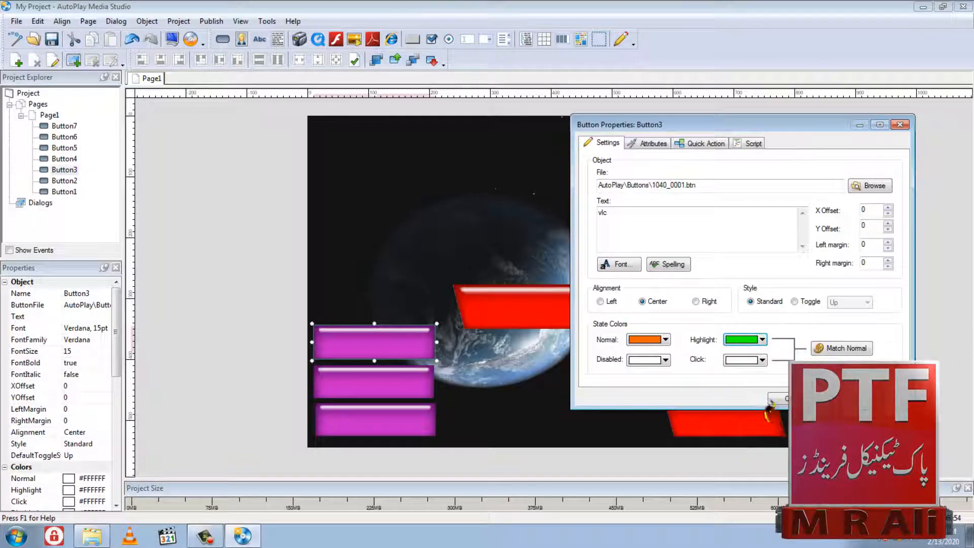
{"action": "left_click", "coordinate": [757, 362]}
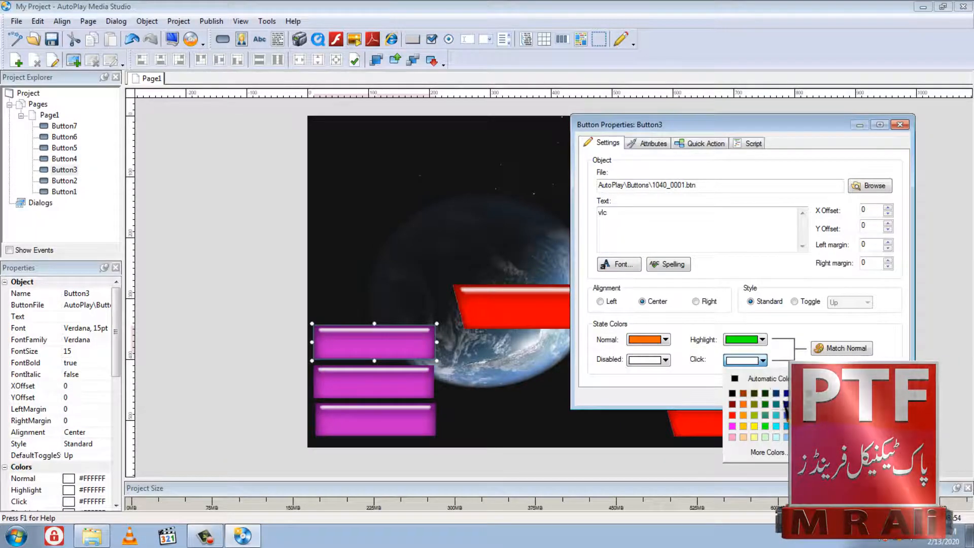
{"action": "left_click", "coordinate": [786, 404]}
{"action": "left_click", "coordinate": [665, 359]}
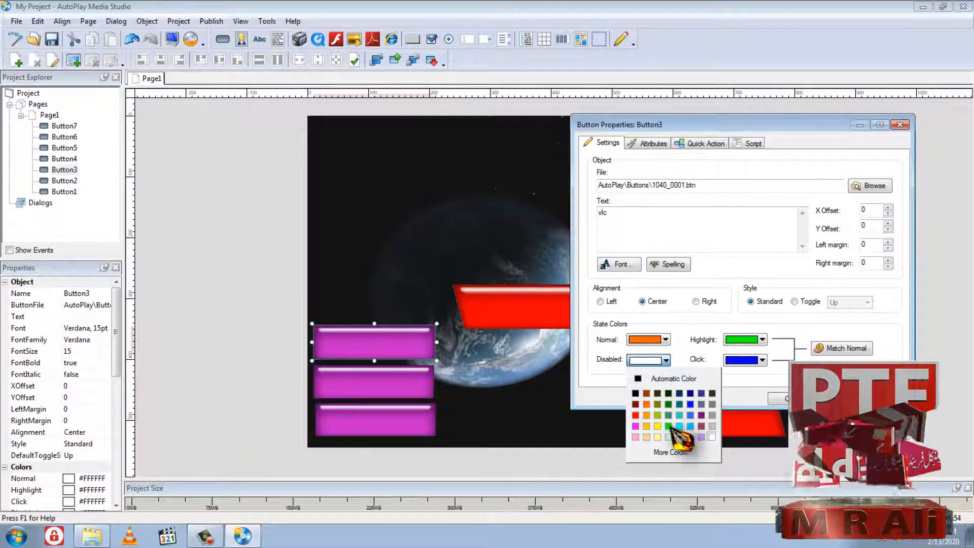
{"action": "left_click", "coordinate": [702, 415]}
{"action": "left_click", "coordinate": [789, 398]}
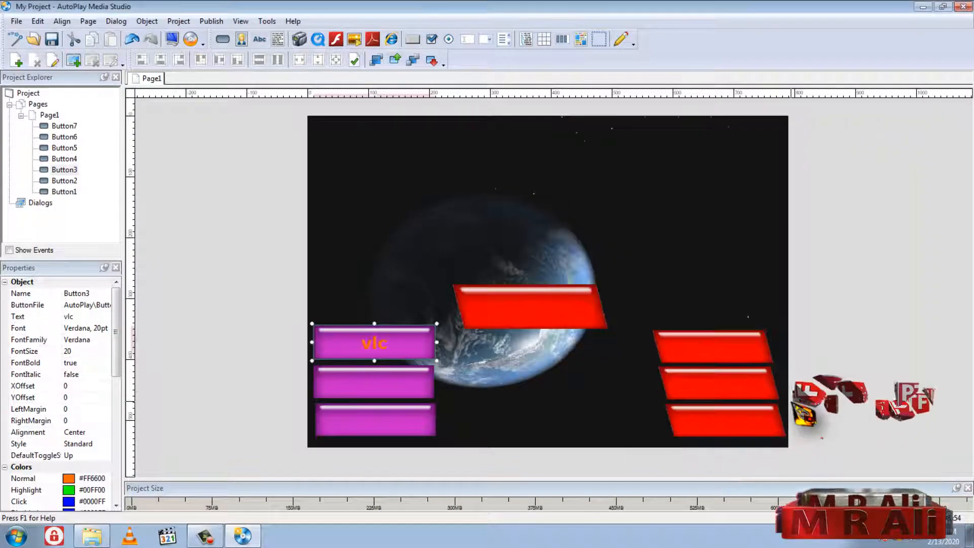
- Increase the vlc button's font size to 36
{"action": "double_click", "coordinate": [384, 360]}
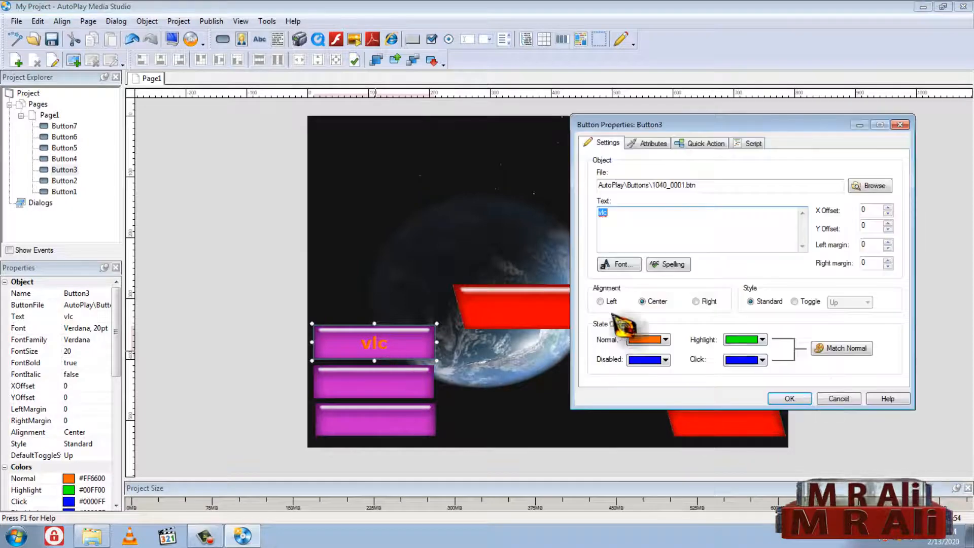
{"action": "left_click", "coordinate": [616, 262]}
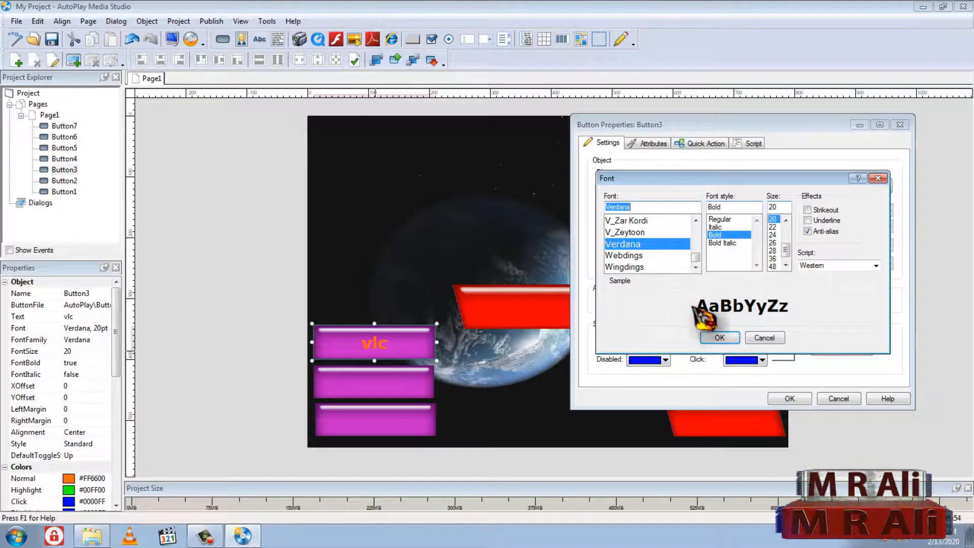
{"action": "left_click", "coordinate": [772, 266]}
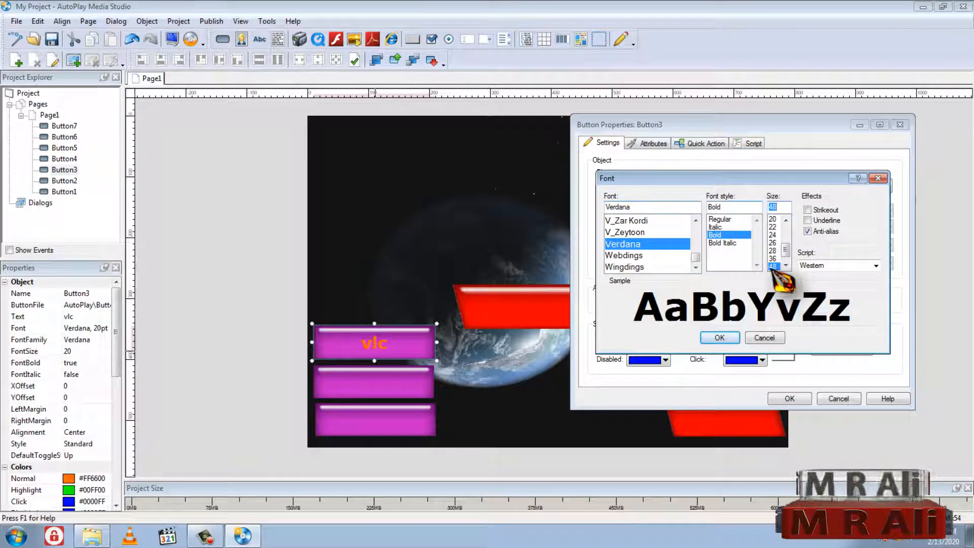
{"action": "left_click", "coordinate": [719, 338]}
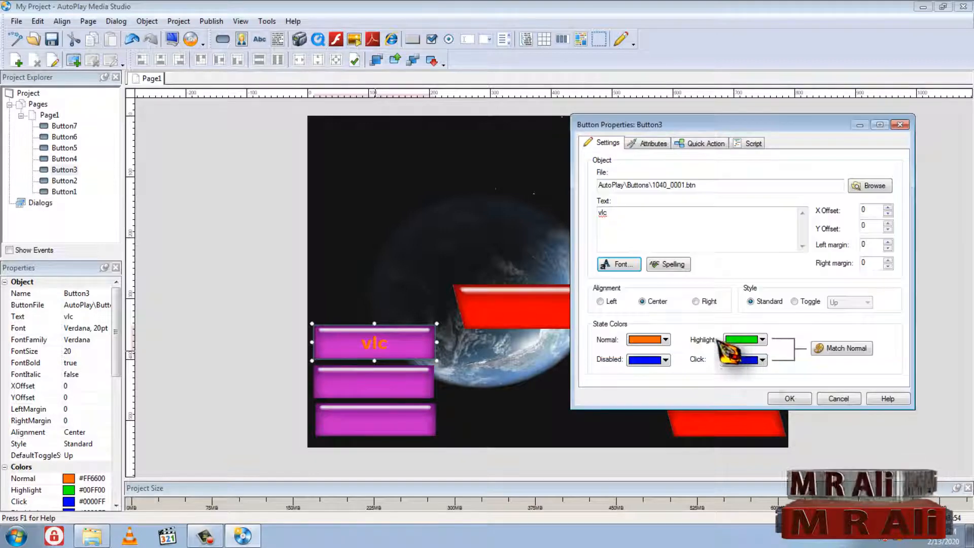
{"action": "left_click", "coordinate": [789, 399]}
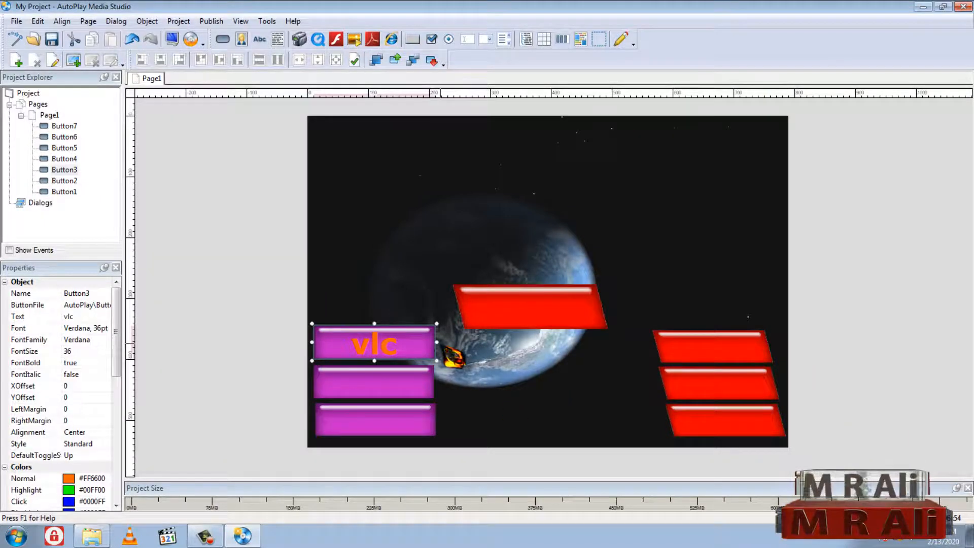
- Build and preview the project to check the menu page
{"action": "left_click", "coordinate": [173, 38]}
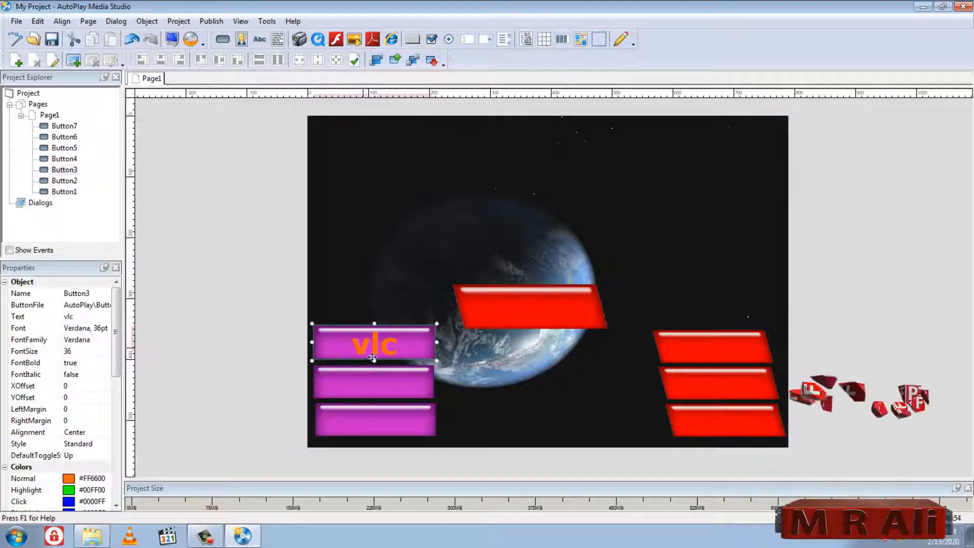
{"action": "left_click", "coordinate": [172, 38]}
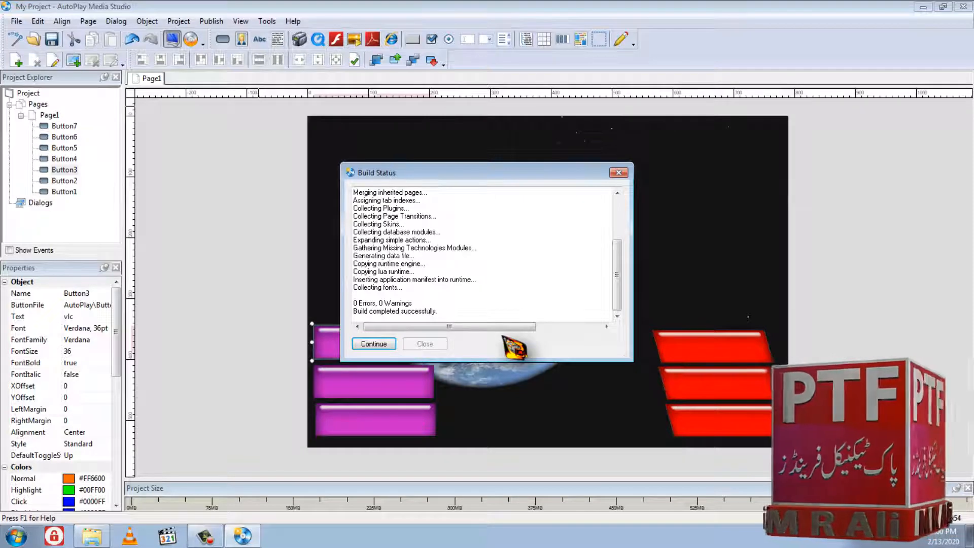
{"action": "left_click", "coordinate": [386, 344]}
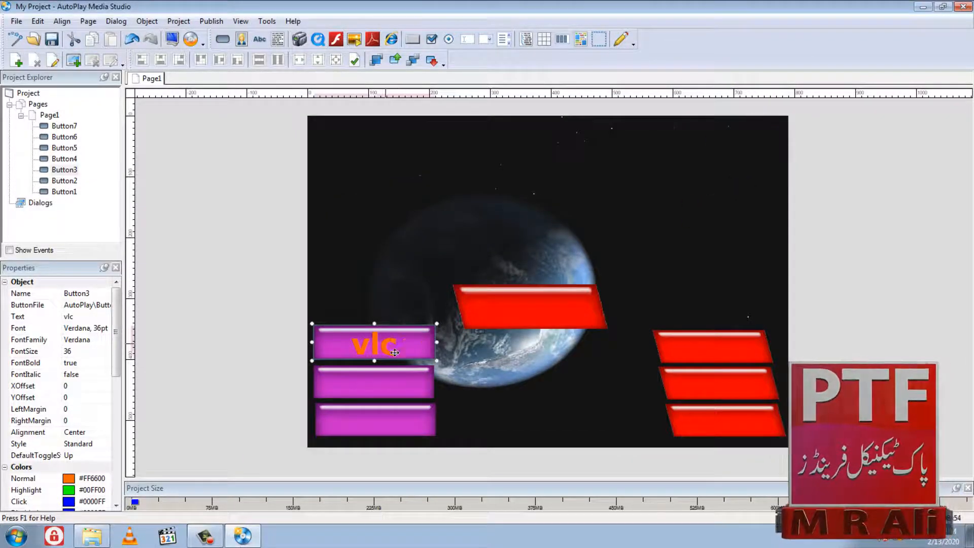
- Set the vlc button's quick action to Run Program
{"action": "double_click", "coordinate": [394, 352]}
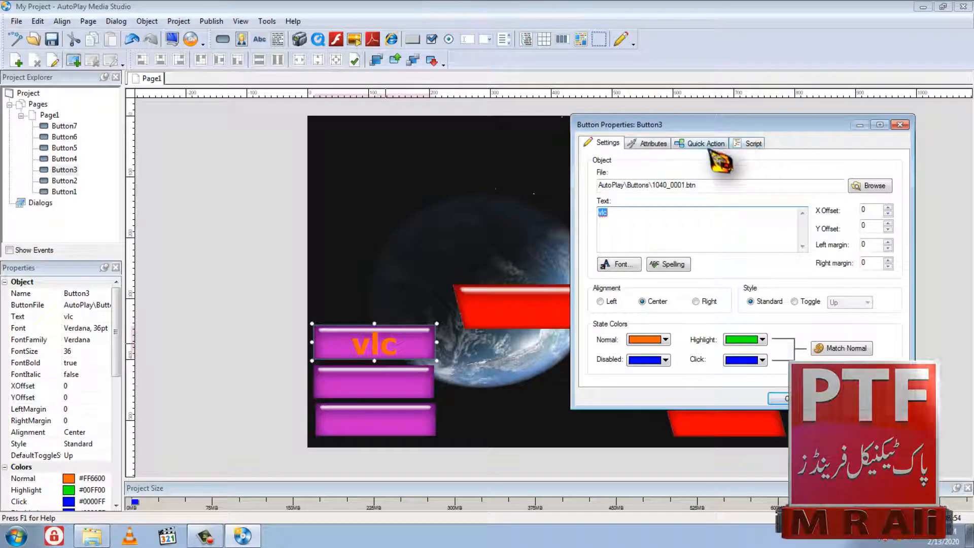
{"action": "left_click", "coordinate": [708, 144]}
{"action": "left_click", "coordinate": [679, 187]}
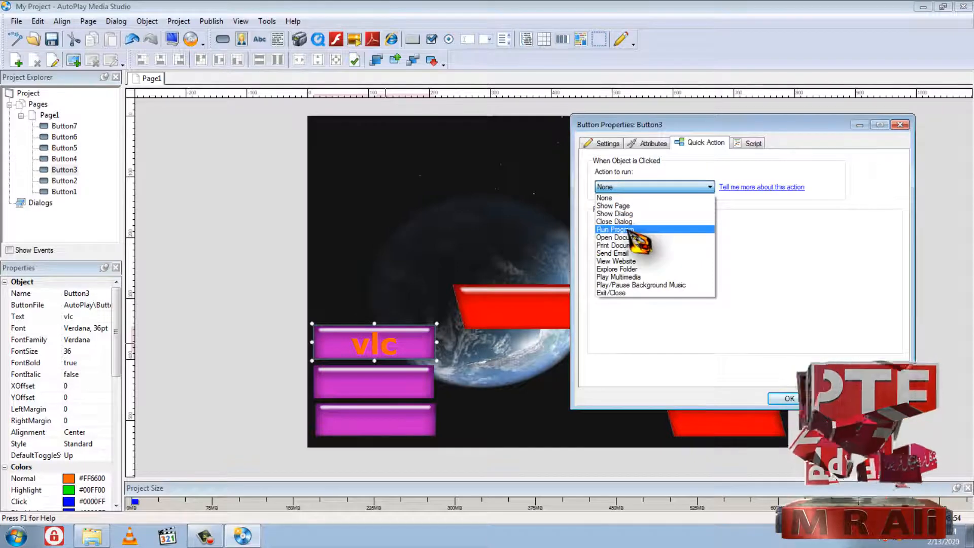
{"action": "left_click", "coordinate": [629, 231]}
- Choose vlc-3.0.3-win32 from the desktop as the file the vlc button runs and apply the button properties
{"action": "left_click", "coordinate": [826, 239]}
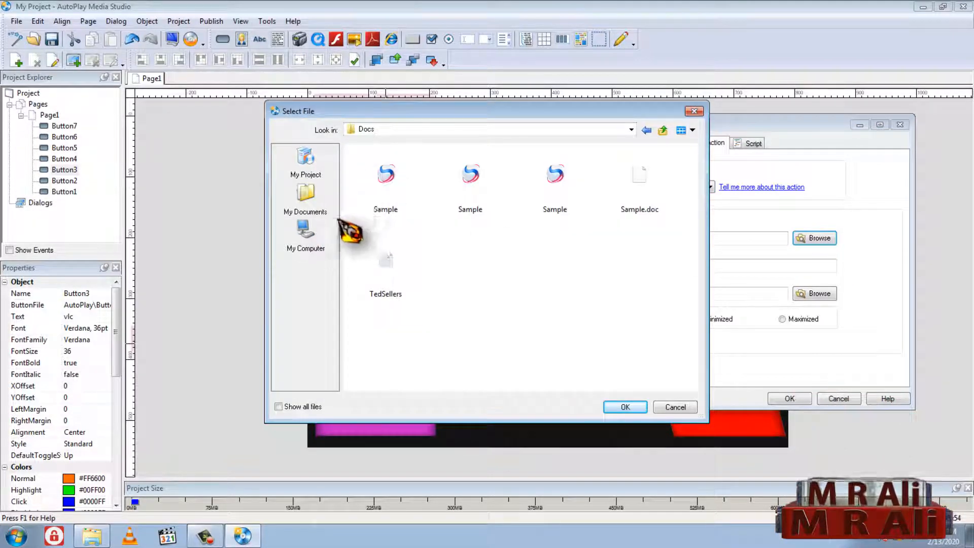
{"action": "left_click", "coordinate": [309, 234]}
{"action": "left_click", "coordinate": [416, 130]}
{"action": "left_click", "coordinate": [386, 135]}
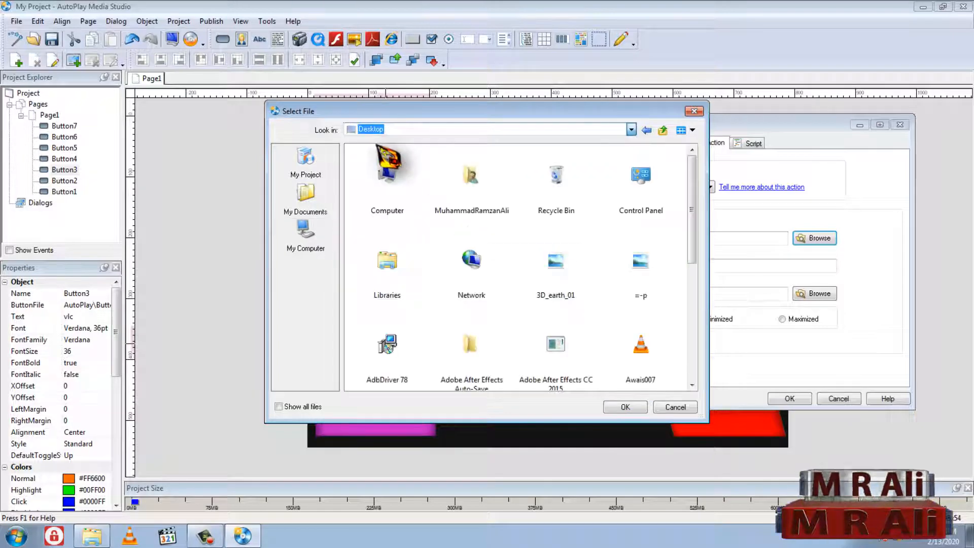
{"action": "left_click_drag", "start_coordinate": [691, 199], "coordinate": [702, 387]}
{"action": "left_click", "coordinate": [654, 319]}
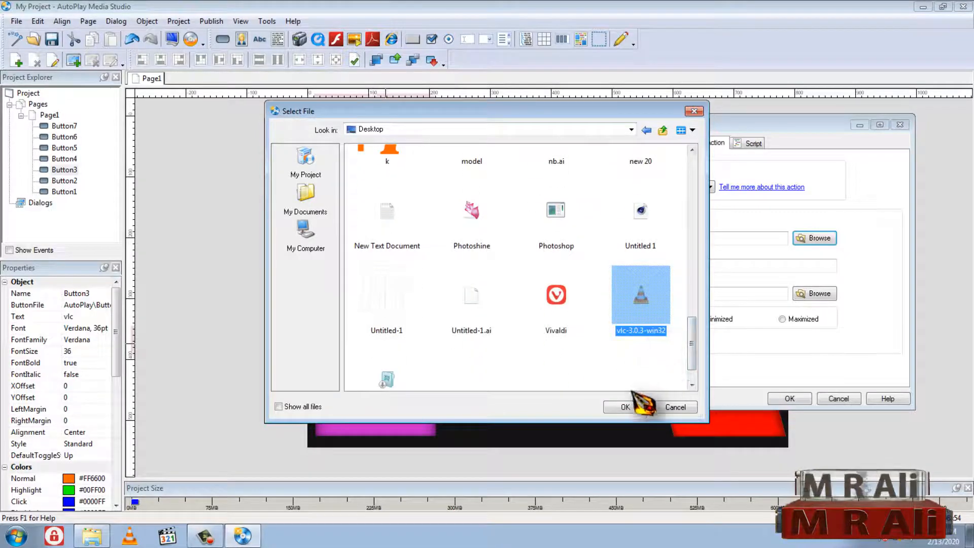
{"action": "left_click_drag", "start_coordinate": [700, 336], "coordinate": [715, 355]}
{"action": "left_click", "coordinate": [641, 289]}
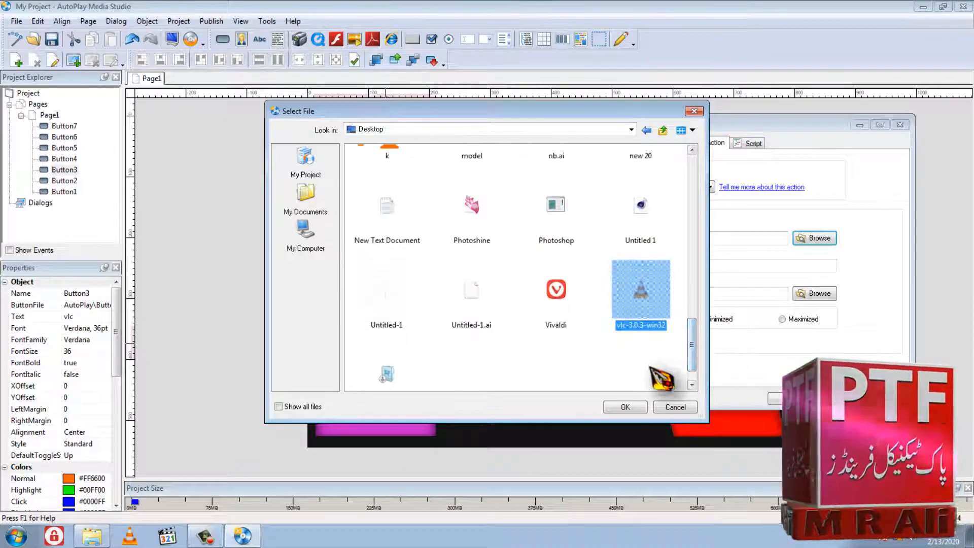
{"action": "left_click", "coordinate": [627, 407]}
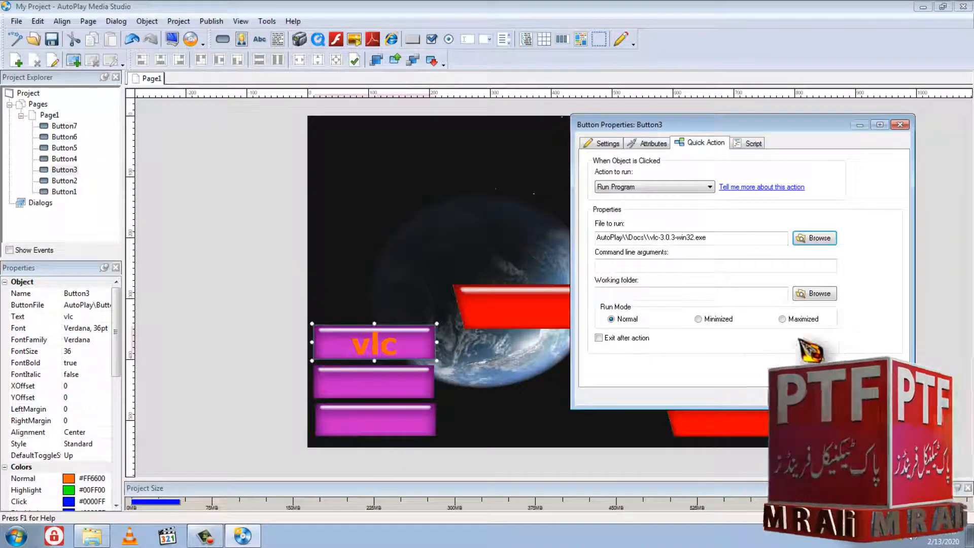
{"action": "left_click", "coordinate": [786, 398]}
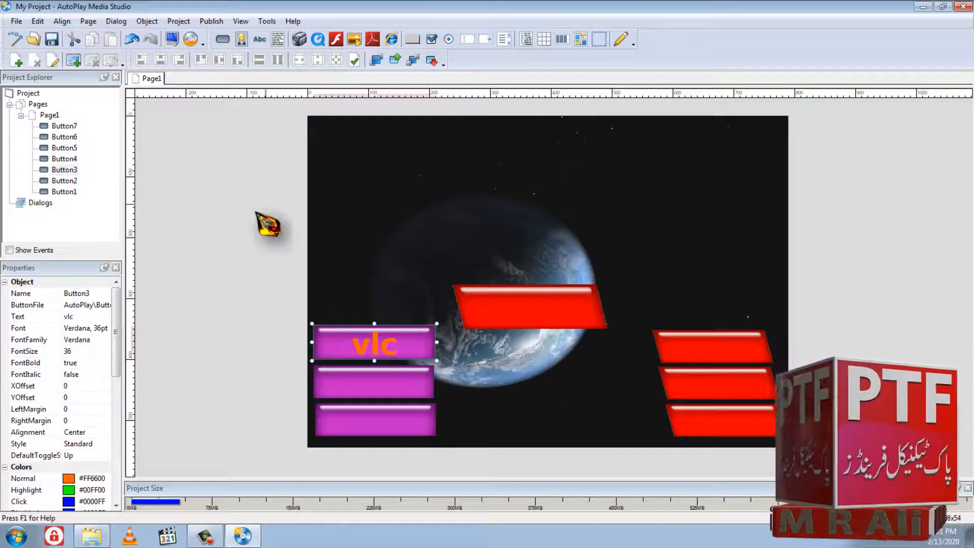
- Build and preview the project, test that the vlc button launches its installer, then quit the setup and preview
{"action": "left_click", "coordinate": [174, 40]}
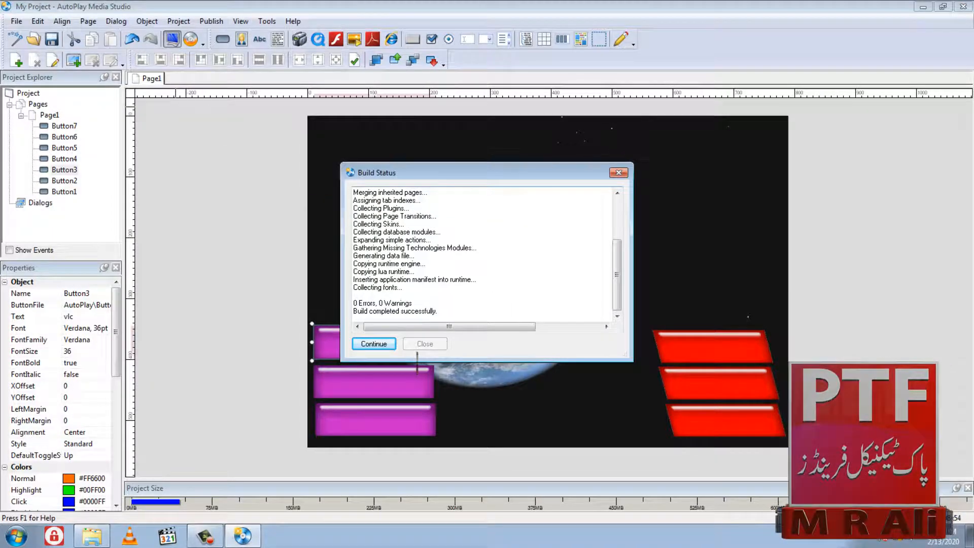
{"action": "left_click", "coordinate": [375, 344]}
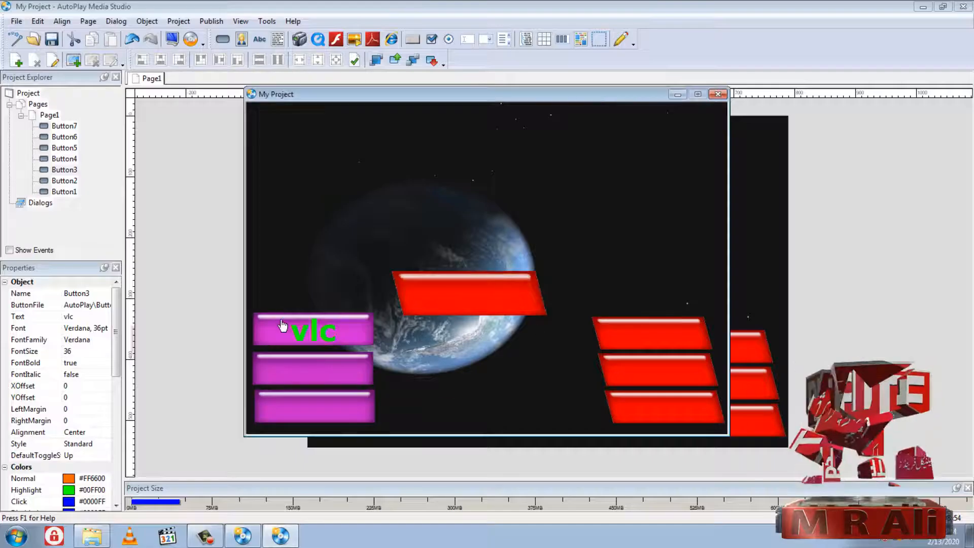
{"action": "left_click", "coordinate": [312, 330]}
{"action": "left_click", "coordinate": [615, 365]}
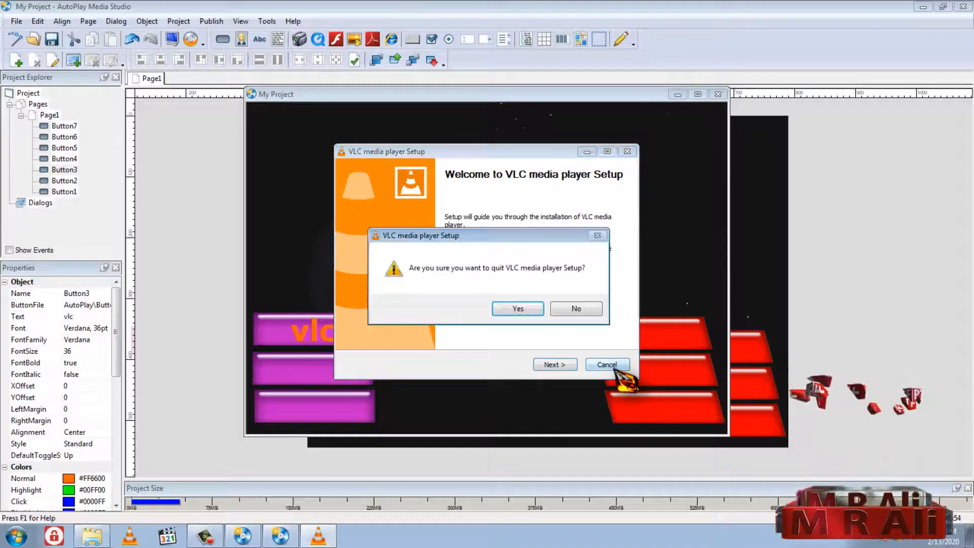
{"action": "left_click", "coordinate": [525, 309]}
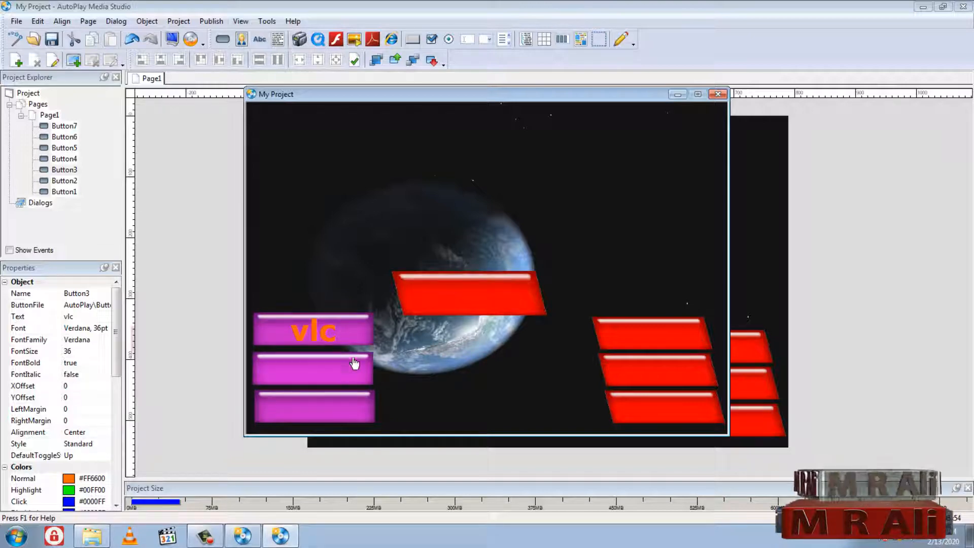
{"action": "left_click", "coordinate": [717, 94]}
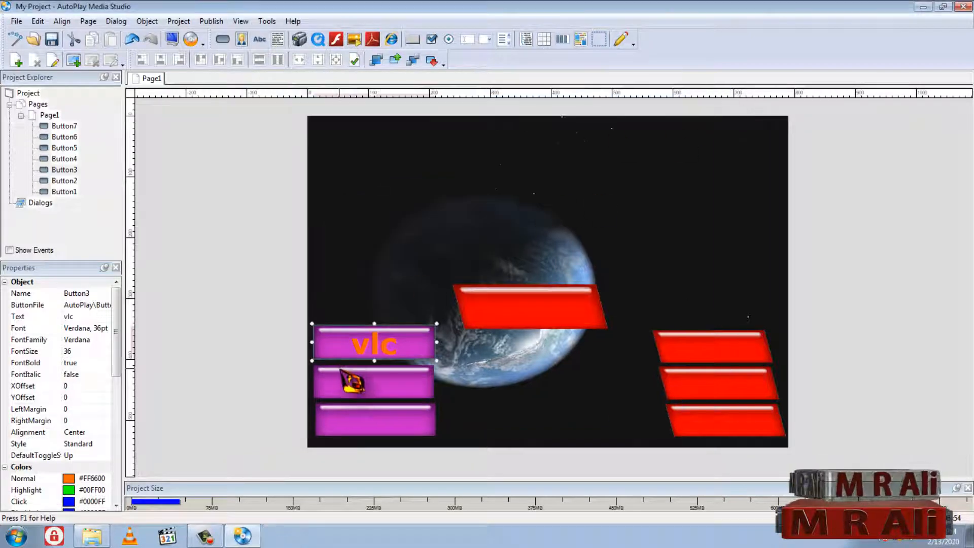
- Label the blank purple button below vlc "abd" and set its font size to 36
{"action": "double_click", "coordinate": [349, 381]}
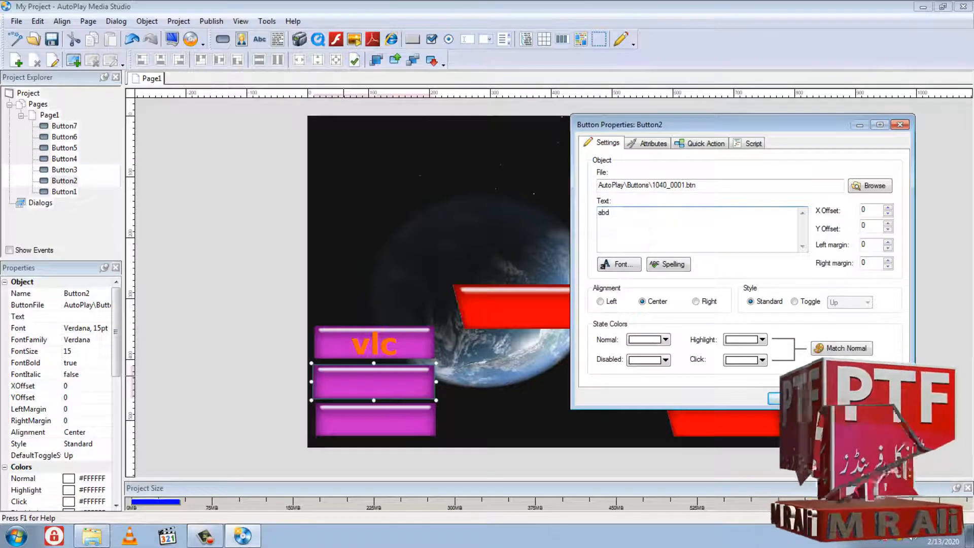
{"action": "left_click", "coordinate": [611, 263]}
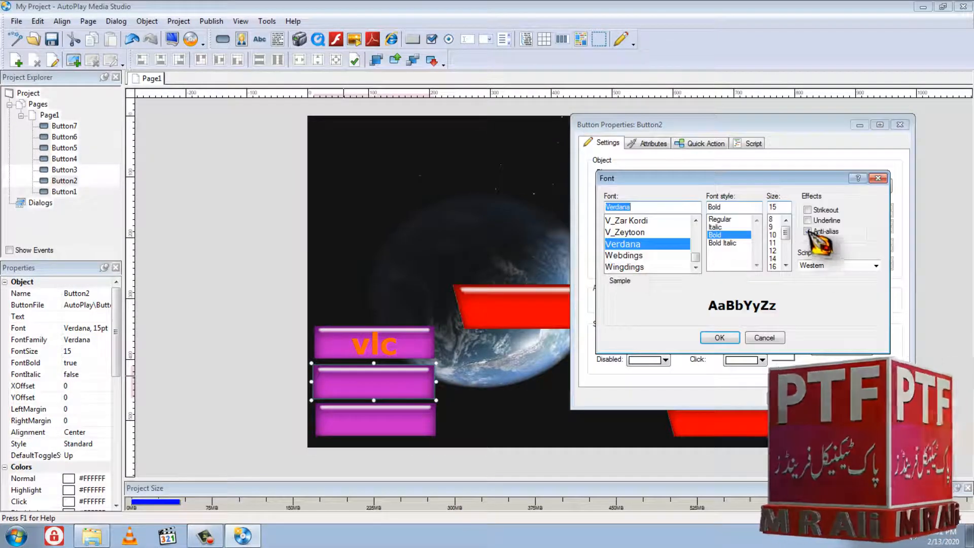
{"action": "scroll", "coordinate": [784, 243], "scroll_direction": "down", "scroll_amount": 3}
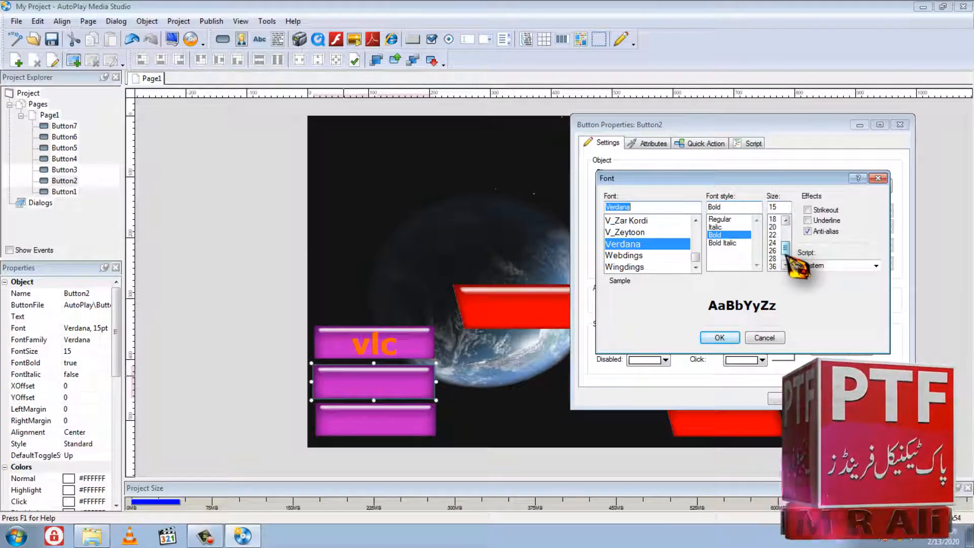
{"action": "left_click", "coordinate": [772, 259]}
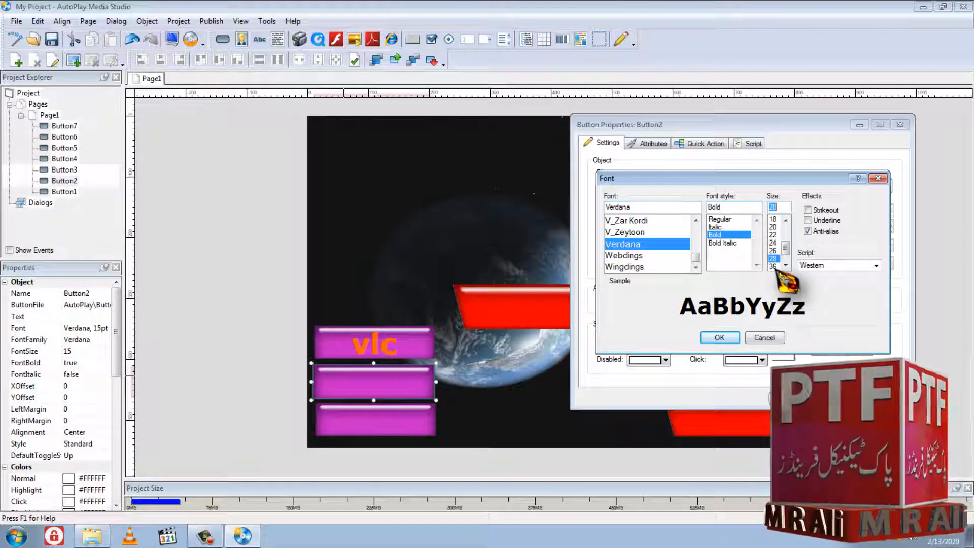
{"action": "left_click", "coordinate": [772, 266]}
{"action": "left_click", "coordinate": [725, 339]}
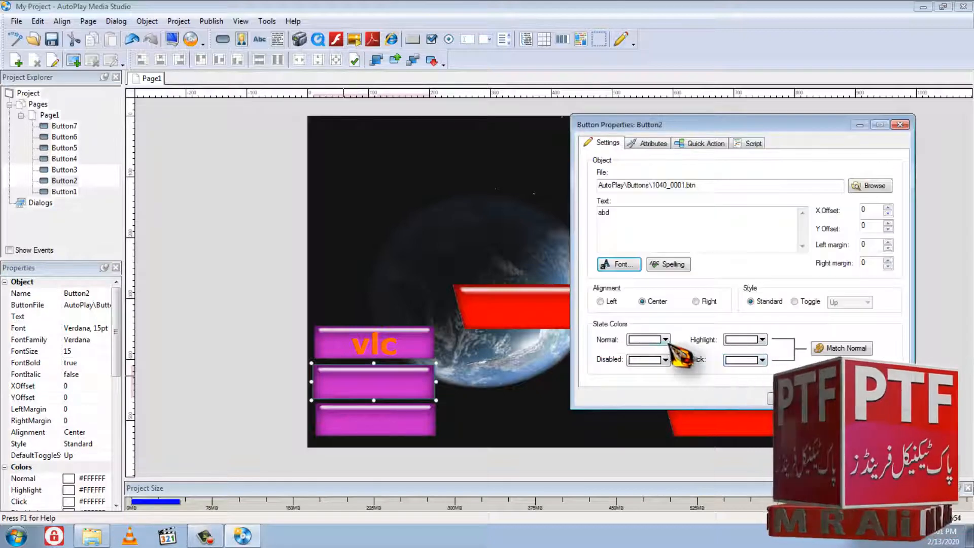
- Set the abd button's text colors to black for normal, green for highlight, and red for disabled
{"action": "left_click", "coordinate": [665, 339]}
{"action": "left_click", "coordinate": [635, 373]}
{"action": "left_click", "coordinate": [763, 340]}
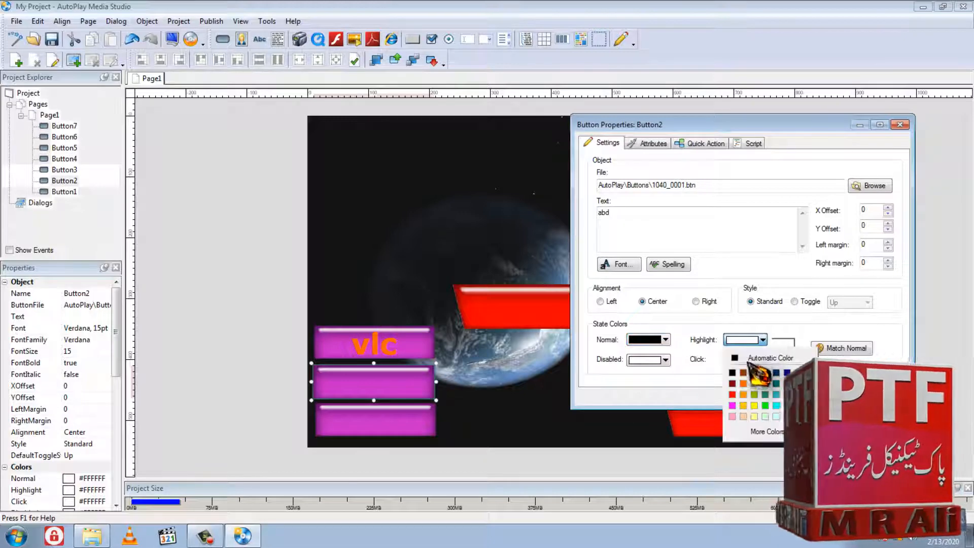
{"action": "left_click", "coordinate": [765, 406]}
{"action": "left_click", "coordinate": [665, 360]}
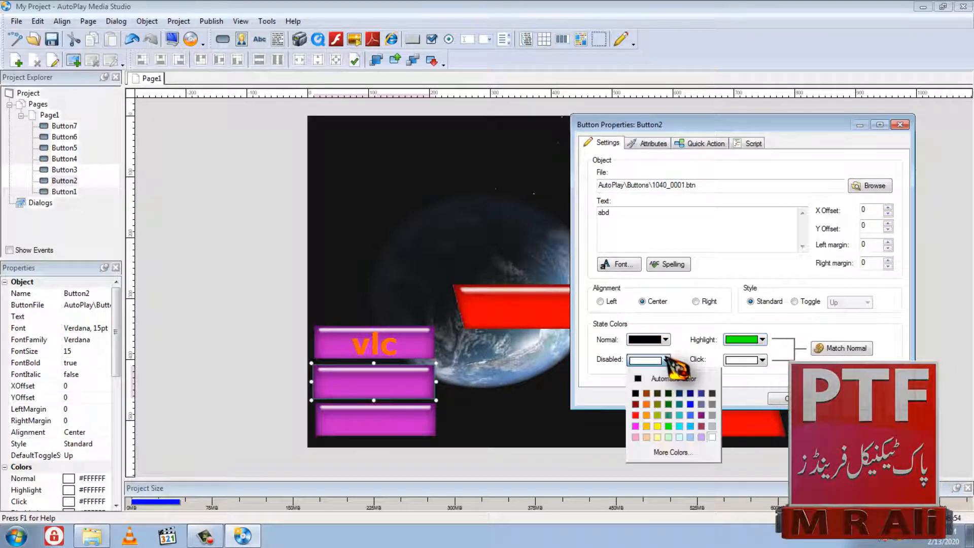
{"action": "left_click", "coordinate": [636, 414]}
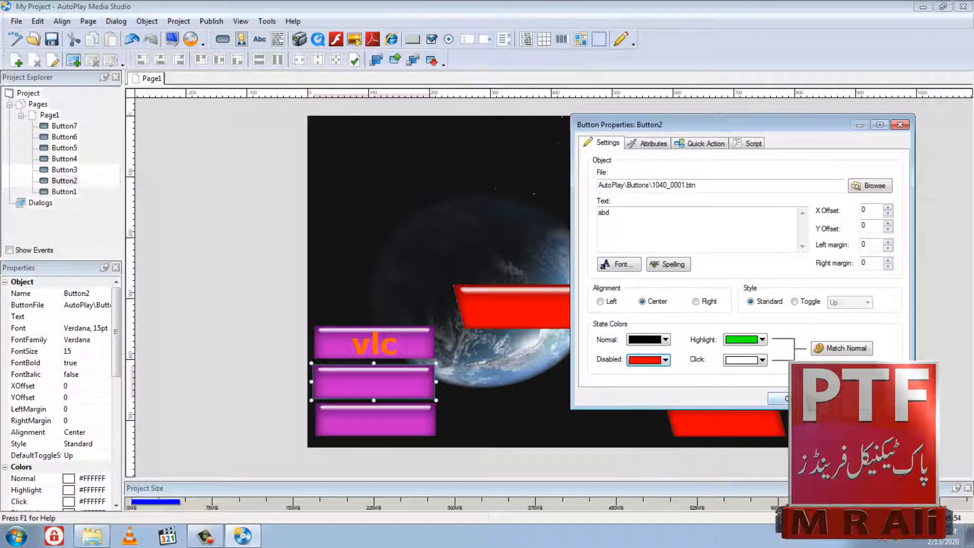
{"action": "left_click", "coordinate": [786, 399]}
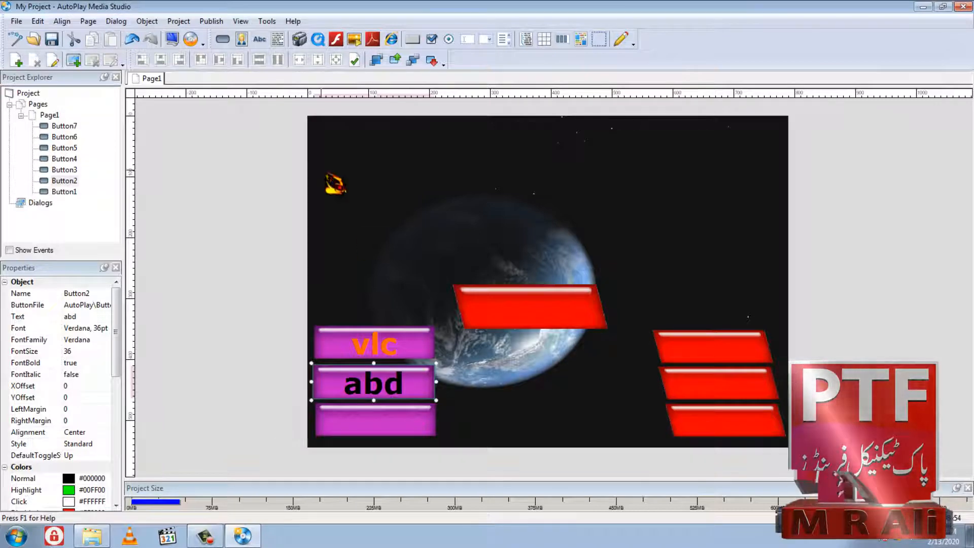
- Set the abd button's quick action to Run Program with AdbDriver 78 from the desktop as the file to run
{"action": "double_click", "coordinate": [408, 388]}
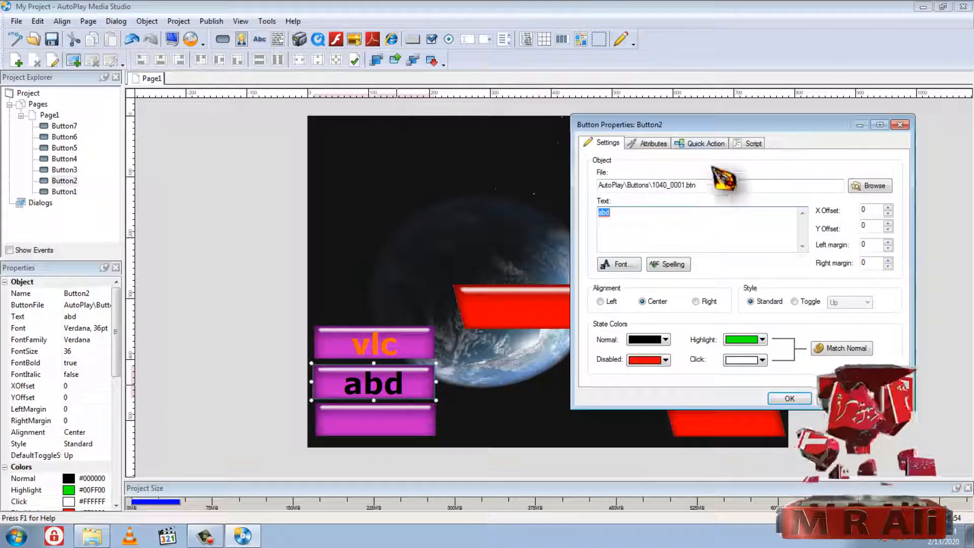
{"action": "left_click", "coordinate": [703, 143]}
{"action": "left_click", "coordinate": [683, 187]}
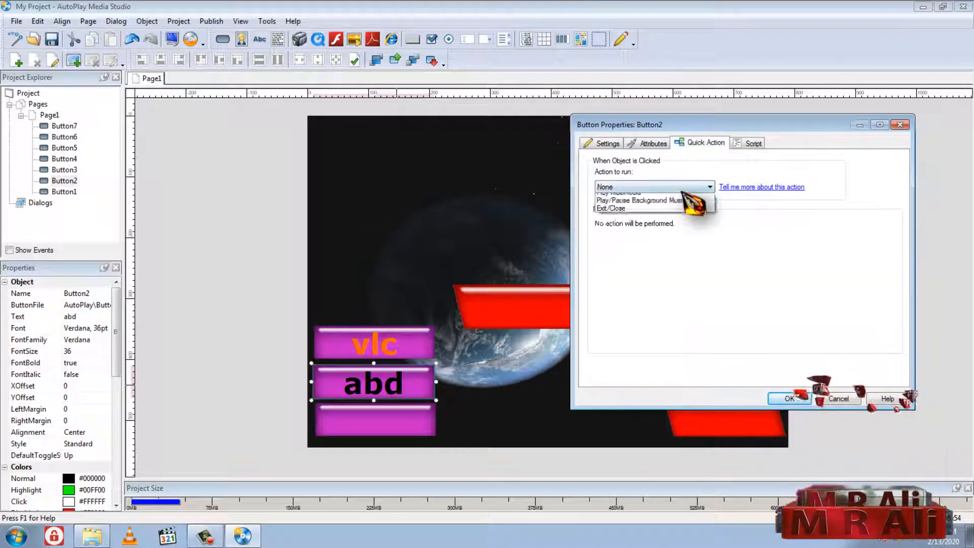
{"action": "left_click", "coordinate": [681, 191]}
{"action": "left_click", "coordinate": [680, 189]}
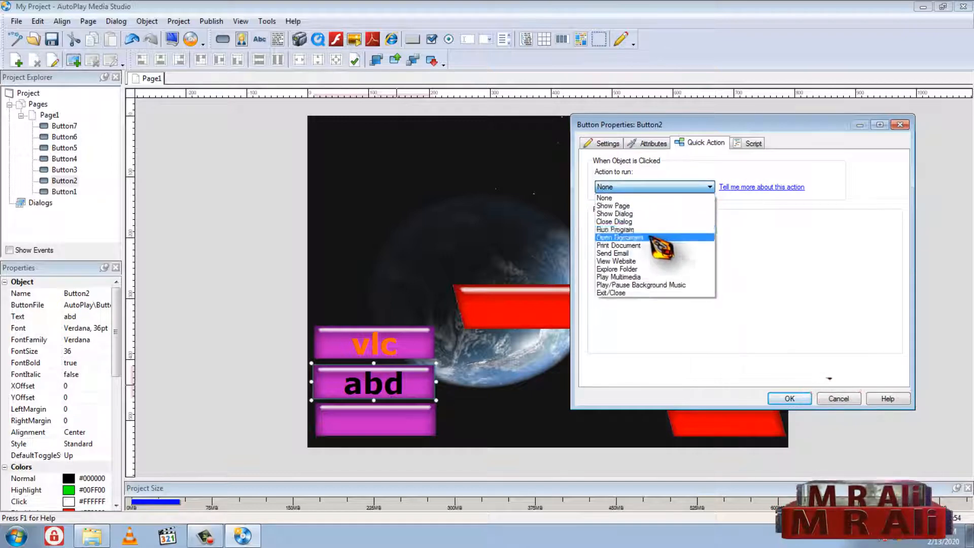
{"action": "left_click", "coordinate": [629, 237]}
{"action": "left_click", "coordinate": [815, 239]}
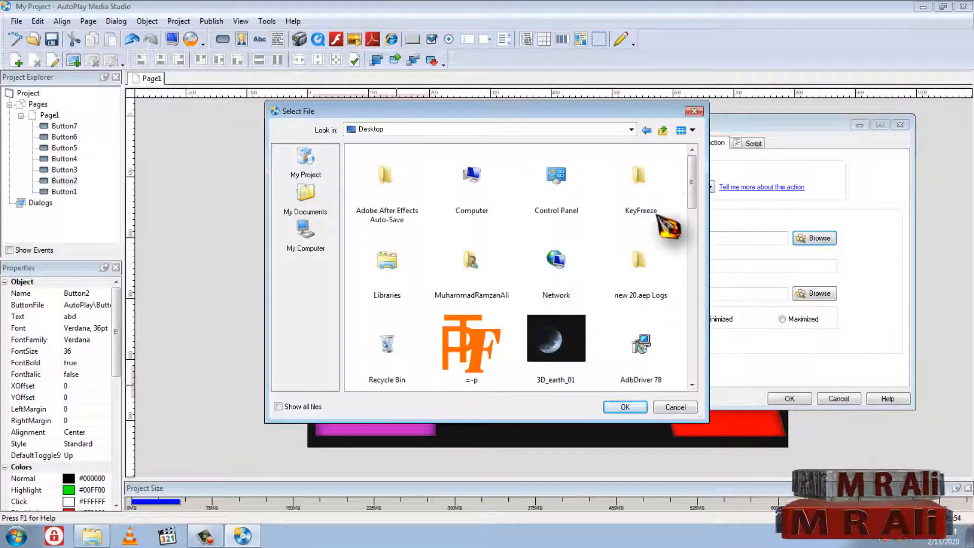
{"action": "left_click", "coordinate": [641, 345]}
{"action": "left_click", "coordinate": [634, 407]}
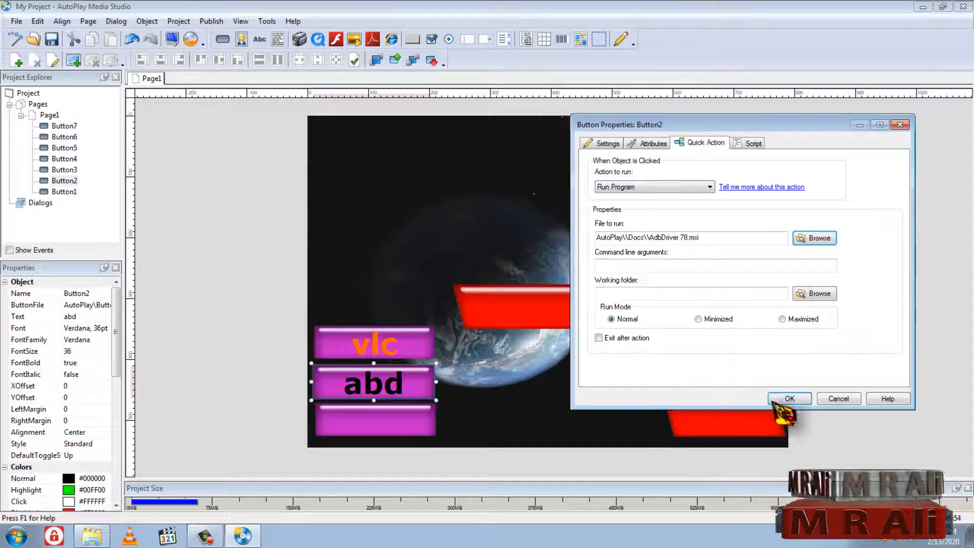
{"action": "left_click", "coordinate": [776, 401]}
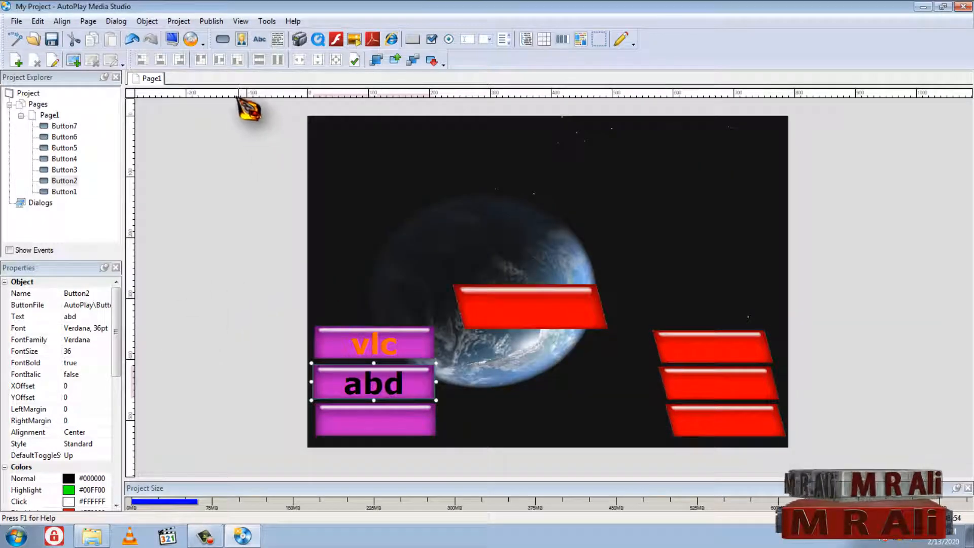
- Build and preview the project, test the abd button's installer launch, then cancel the setup and close the preview
{"action": "left_click", "coordinate": [173, 40]}
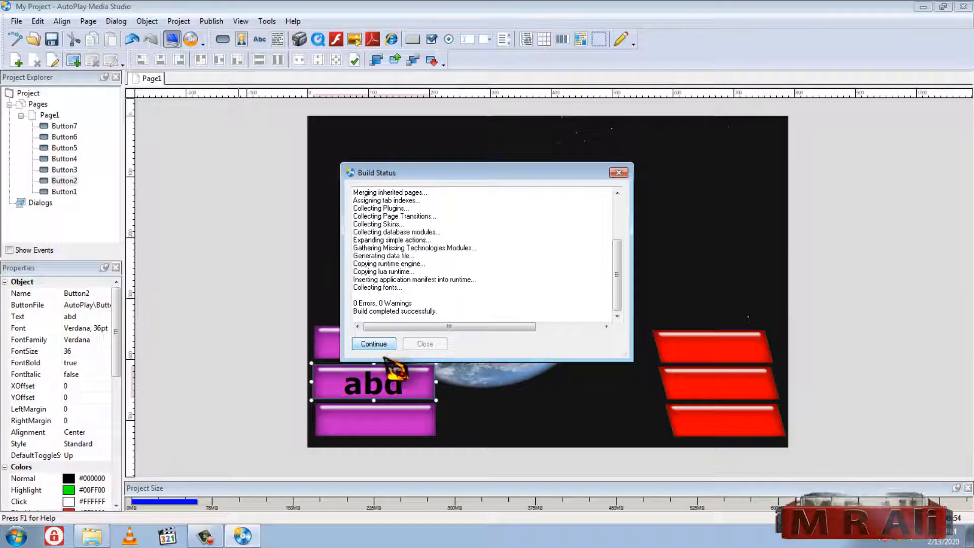
{"action": "left_click", "coordinate": [417, 347]}
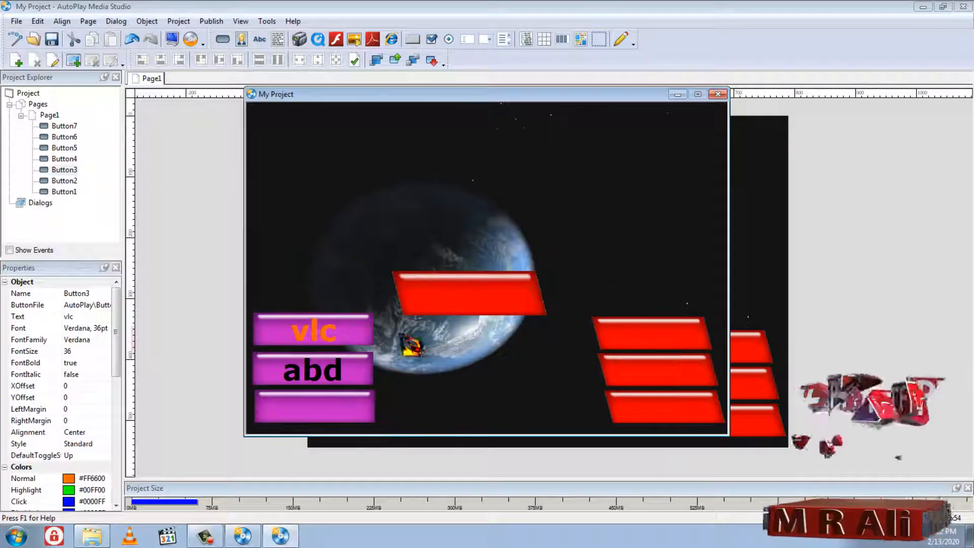
{"action": "left_click", "coordinate": [626, 320]}
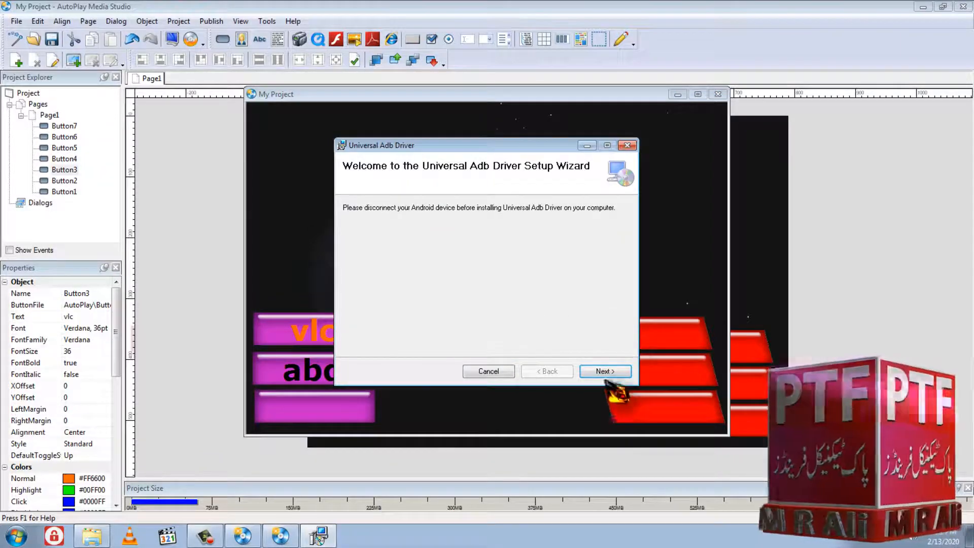
{"action": "left_click", "coordinate": [513, 374]}
{"action": "left_click", "coordinate": [532, 288]}
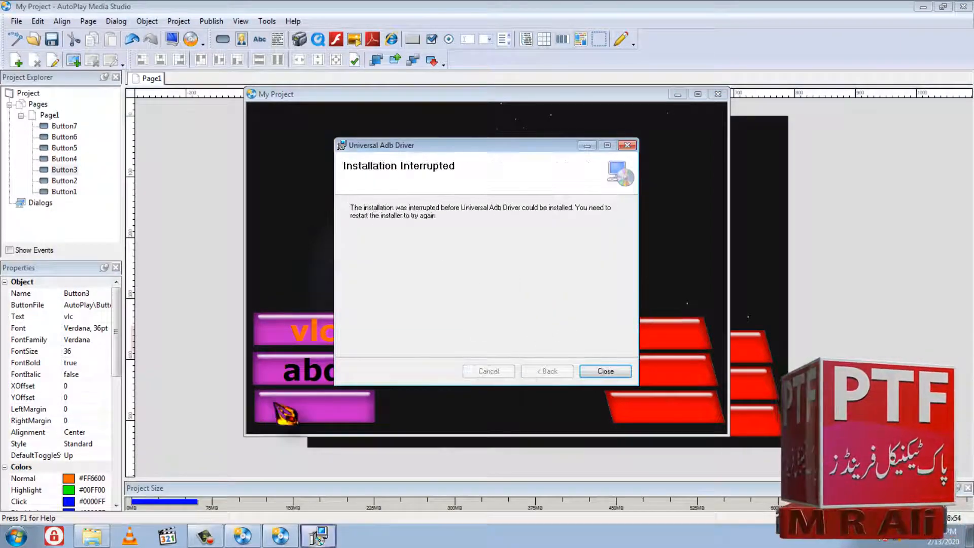
{"action": "left_click", "coordinate": [599, 373]}
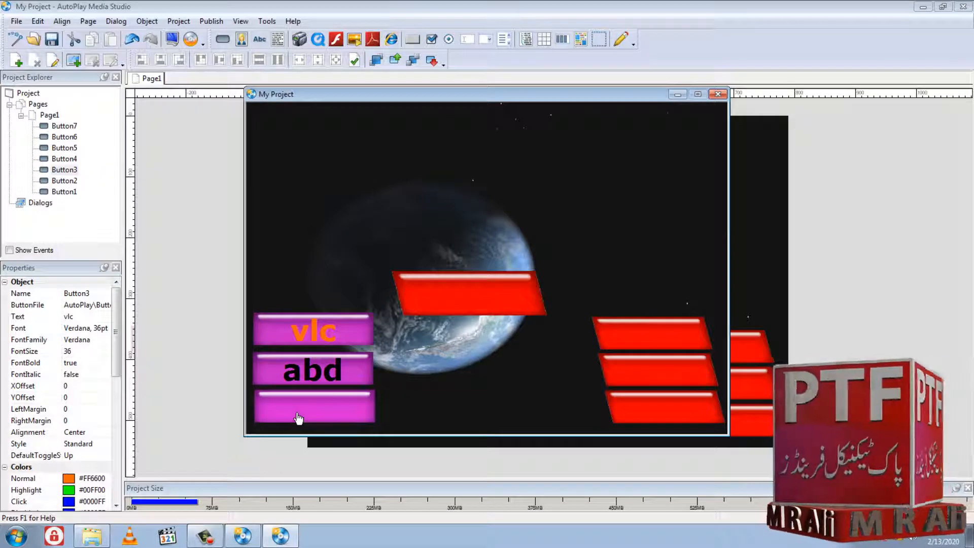
{"action": "left_click", "coordinate": [718, 94]}
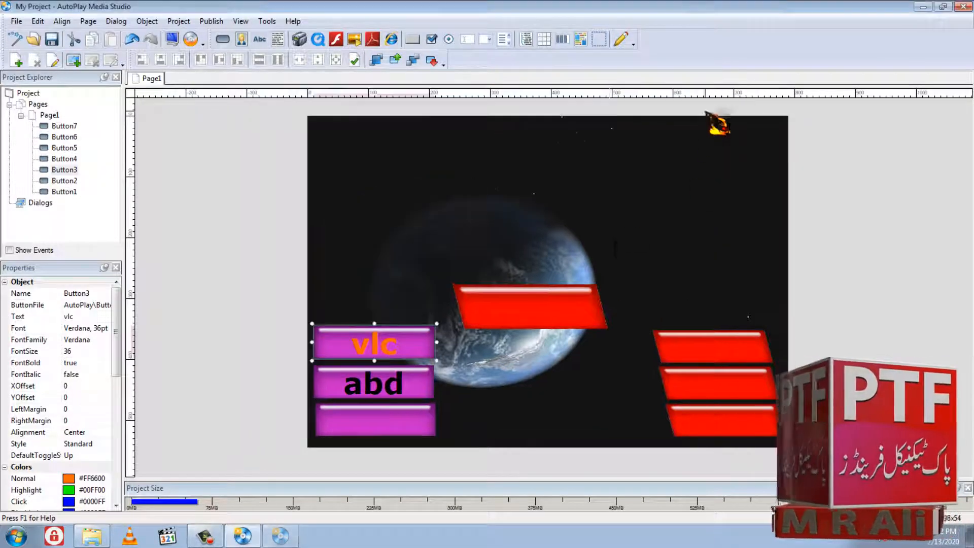
- Dismiss the properties of the blank button below abd and show the desktop to check the remaining installer's name
{"action": "double_click", "coordinate": [396, 429]}
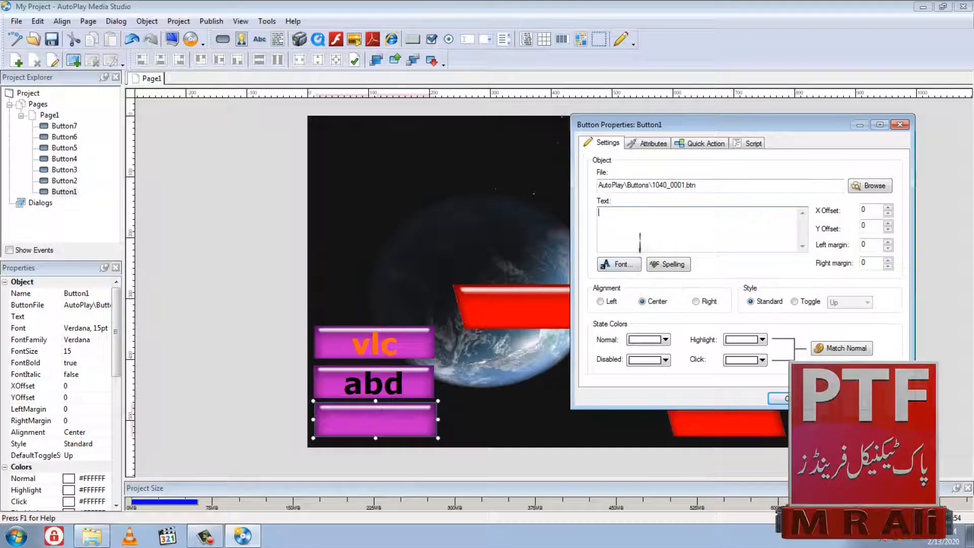
{"action": "left_click", "coordinate": [900, 124]}
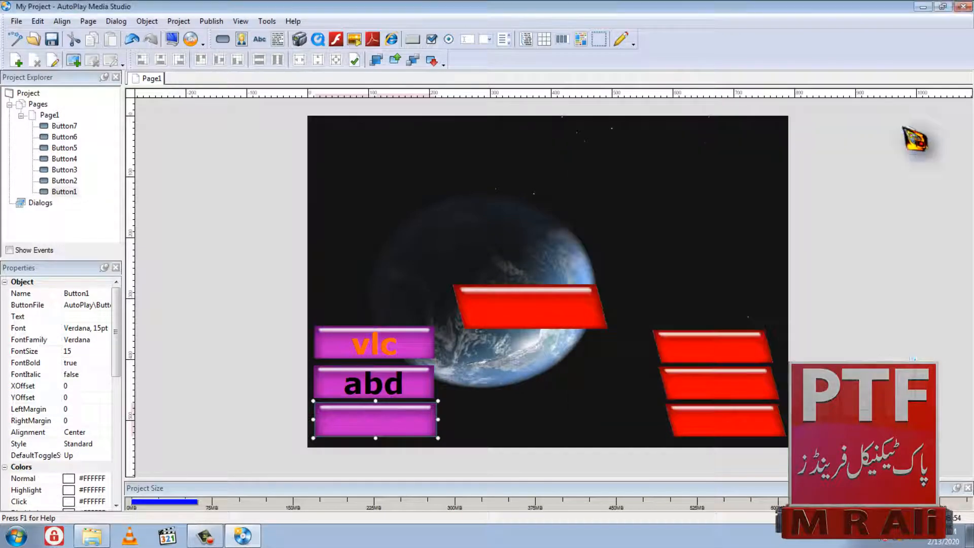
{"action": "left_click", "coordinate": [923, 7]}
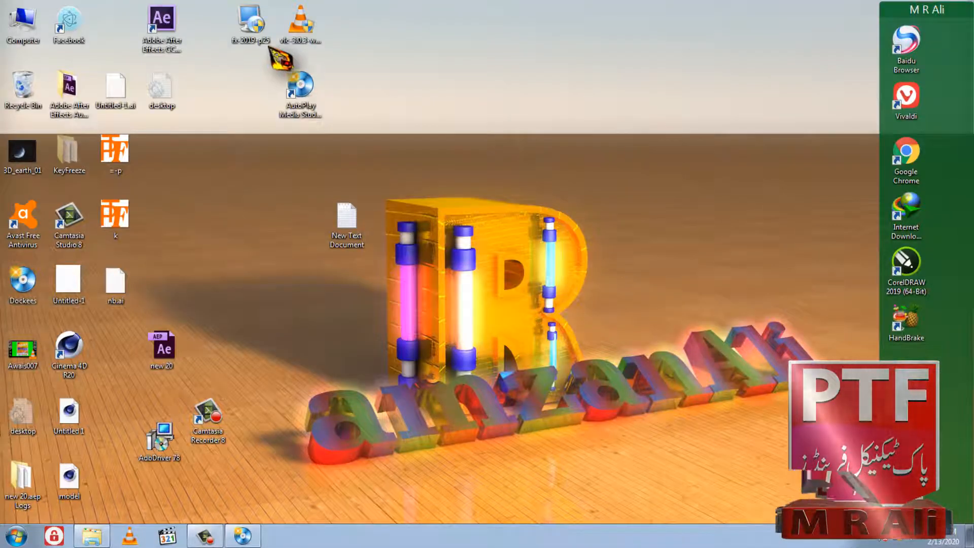
- Move the fx-2019-p25 installer to an empty spot on the desktop and return to the AutoPlay Media Studio project
{"action": "left_click_drag", "start_coordinate": [251, 23], "coordinate": [208, 155]}
{"action": "mouse_move", "coordinate": [242, 536]}
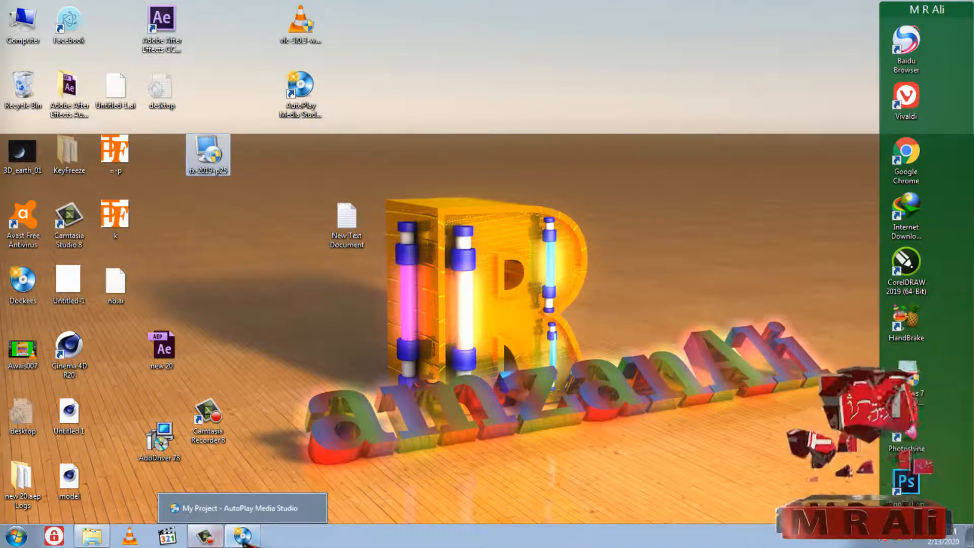
{"action": "left_click", "coordinate": [238, 508]}
- Label the large red button in the middle of the page Fx
{"action": "double_click", "coordinate": [328, 426]}
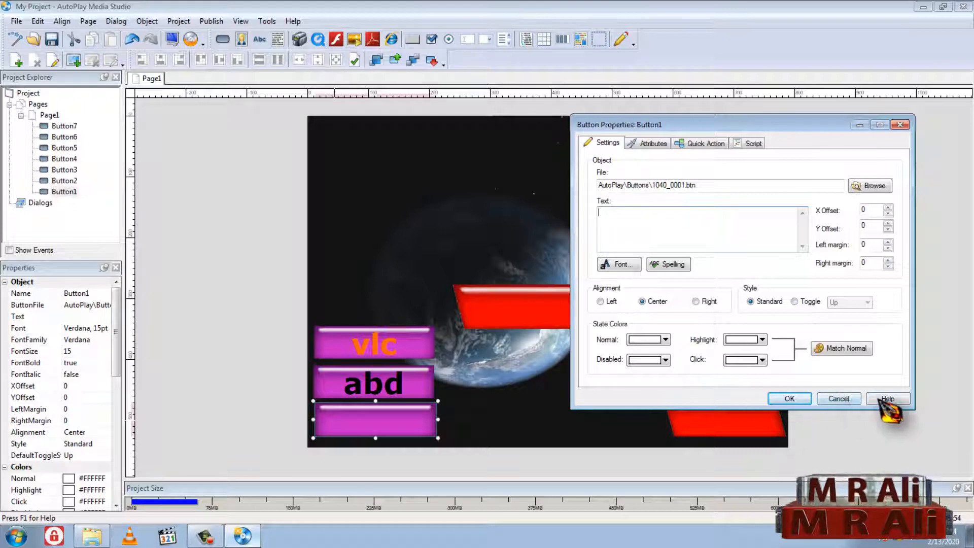
{"action": "left_click", "coordinate": [840, 400]}
{"action": "double_click", "coordinate": [521, 314]}
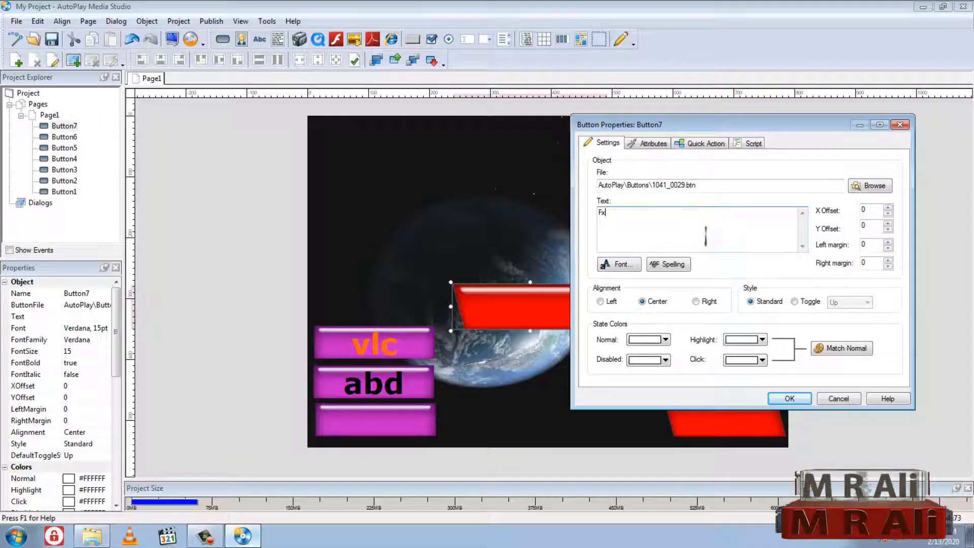
- Set the Fx button's quick action to Run Program with fx-2019-p25 from the desktop as the file to run
{"action": "left_click", "coordinate": [702, 143]}
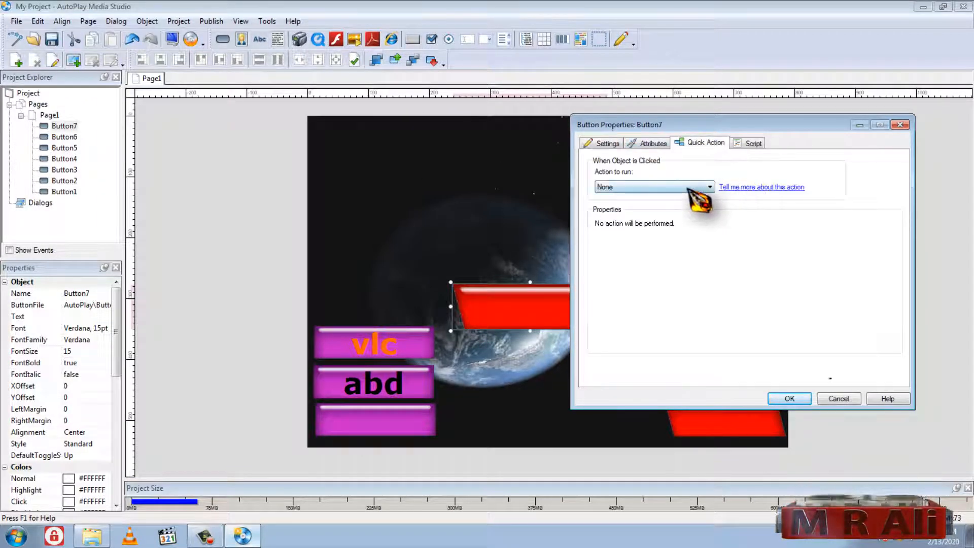
{"action": "left_click", "coordinate": [702, 188]}
{"action": "left_click", "coordinate": [634, 232]}
{"action": "left_click", "coordinate": [817, 238]}
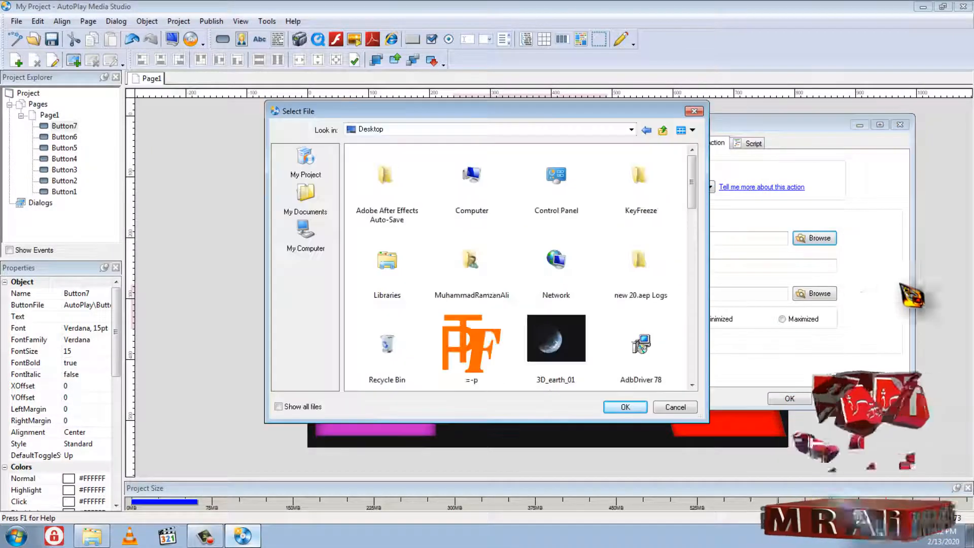
{"action": "scroll", "coordinate": [695, 212], "scroll_direction": "down", "scroll_amount": 1}
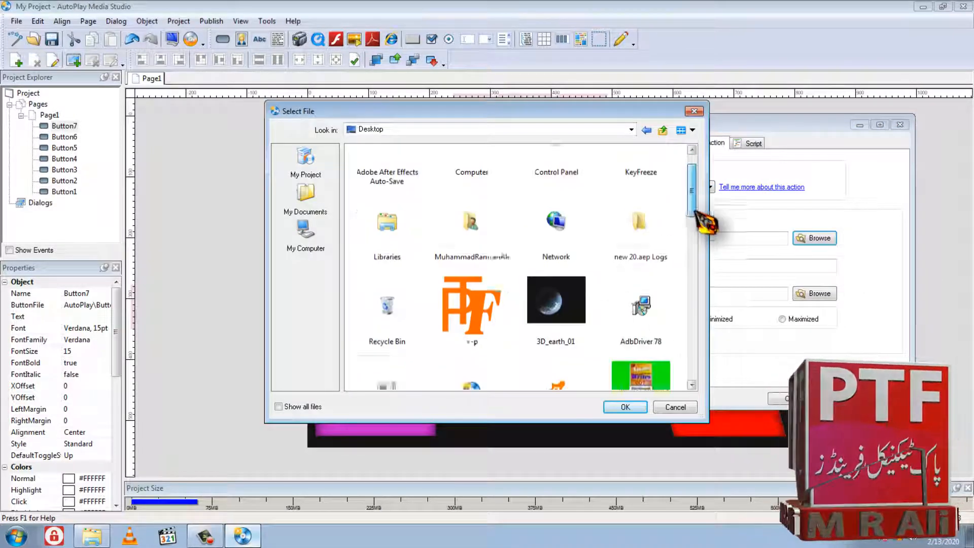
{"action": "left_click_drag", "start_coordinate": [696, 213], "coordinate": [700, 292]}
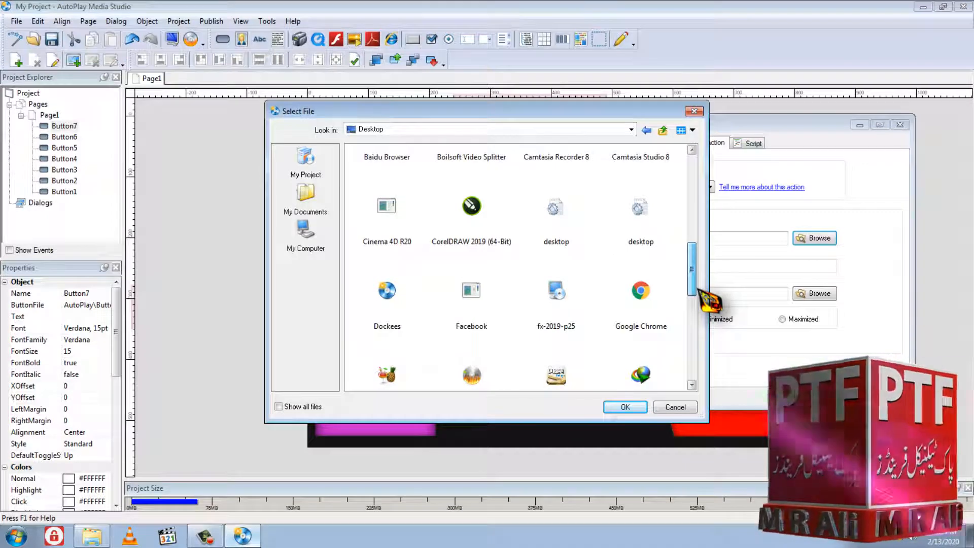
{"action": "left_click", "coordinate": [556, 291]}
{"action": "left_click", "coordinate": [625, 407]}
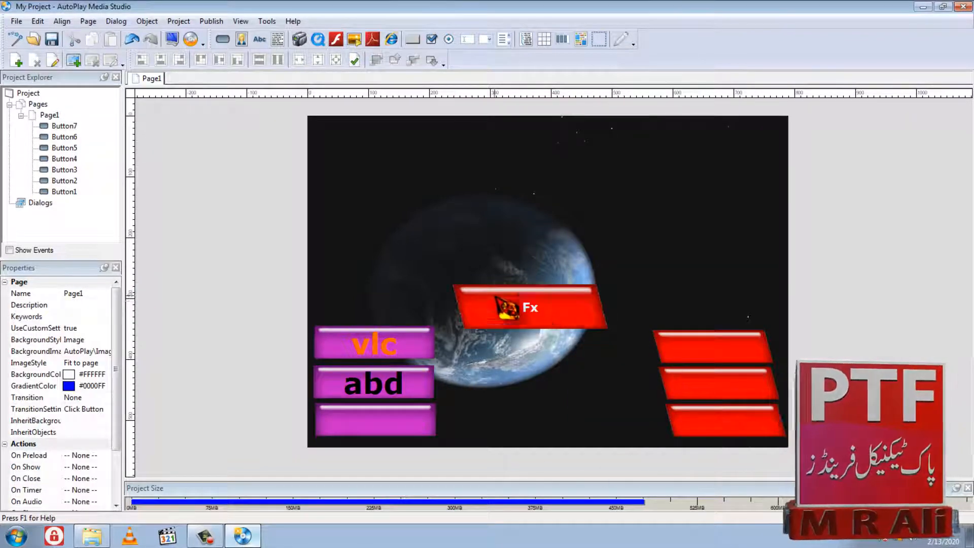
{"action": "double_click", "coordinate": [547, 307]}
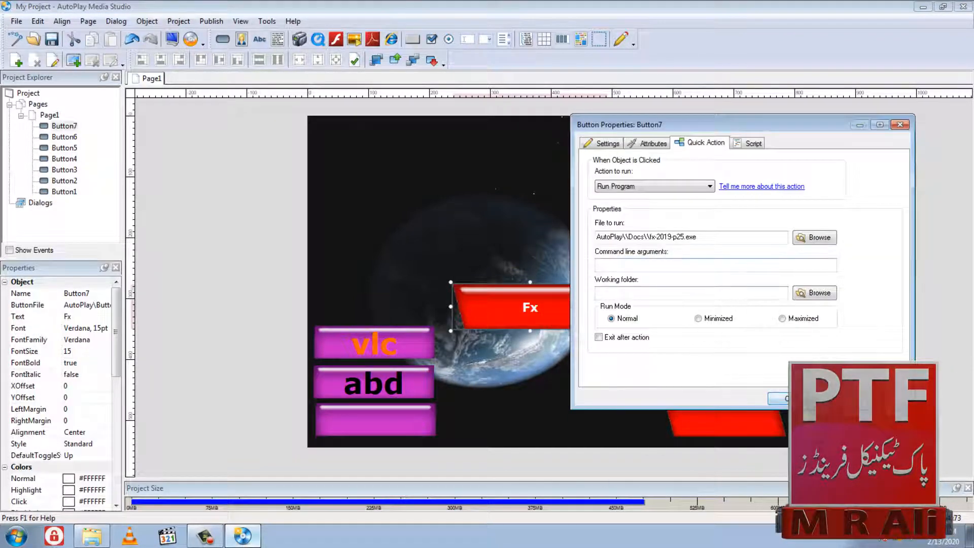
{"action": "left_click", "coordinate": [793, 399]}
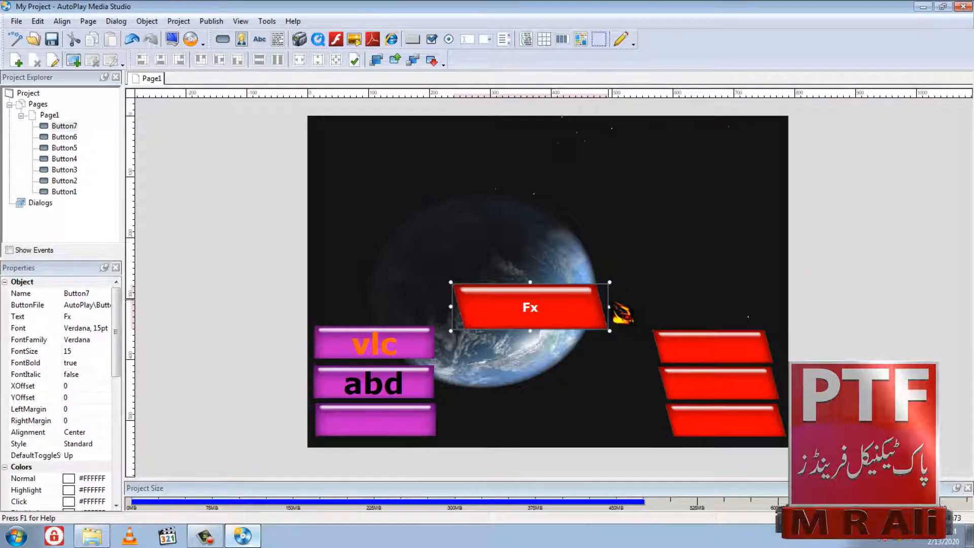
- Build and preview the project, test the Fx button's installer launch, and close the preview
{"action": "left_click", "coordinate": [172, 40]}
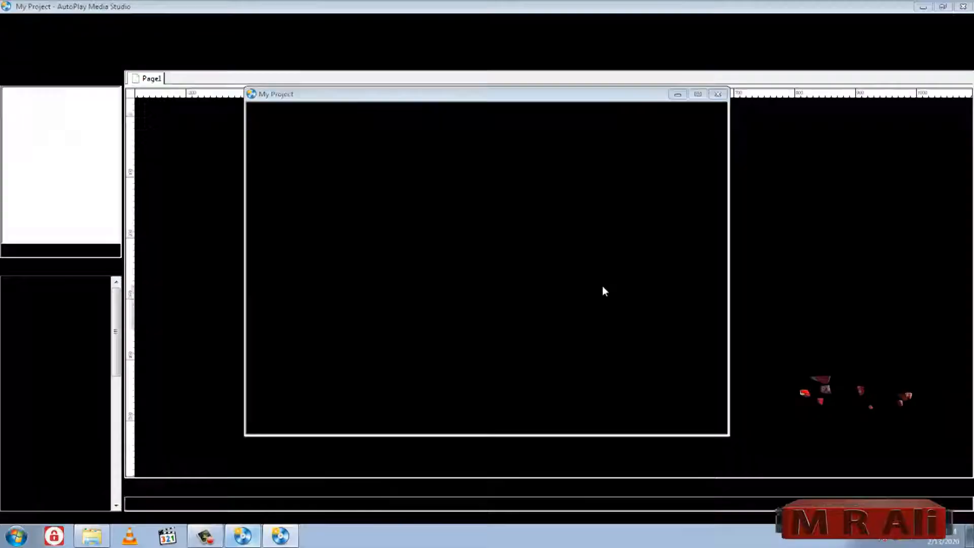
{"action": "left_click", "coordinate": [570, 298]}
{"action": "left_click", "coordinate": [597, 220]}
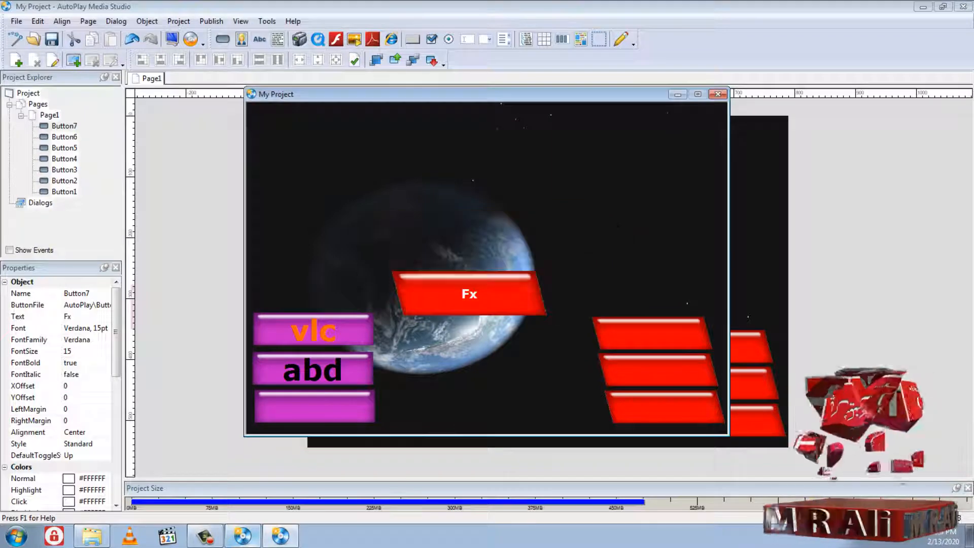
{"action": "left_click", "coordinate": [719, 95]}
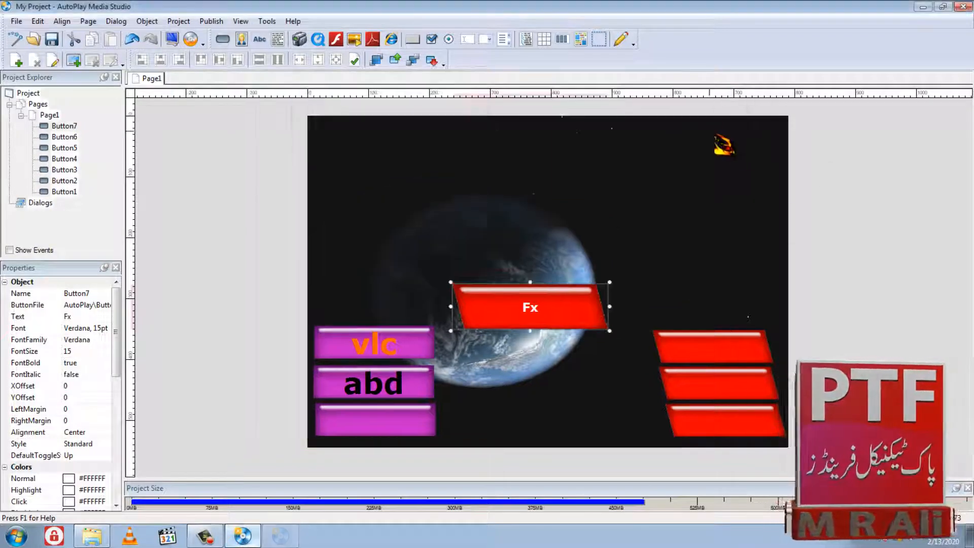
{"action": "left_click", "coordinate": [371, 174]}
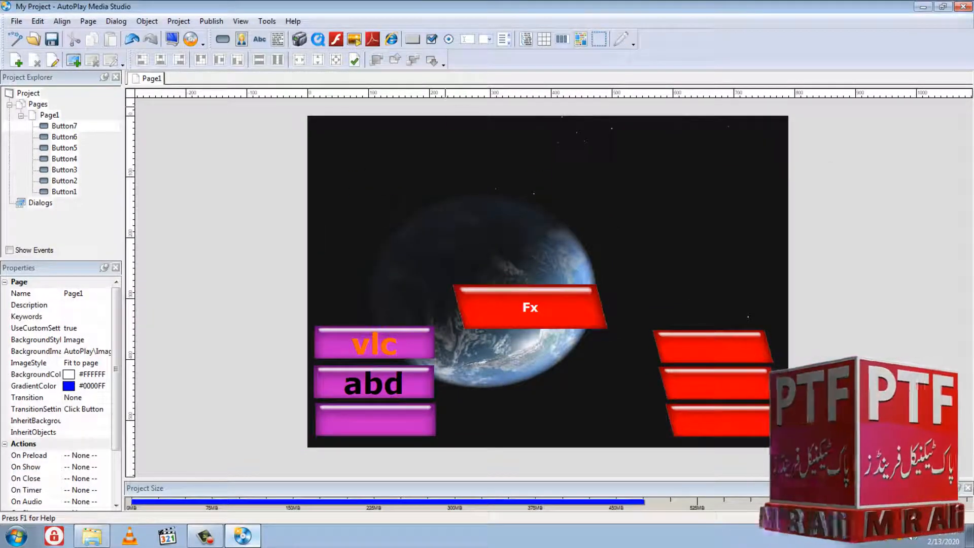
- Run Dockees.exe from the Dockees archive in the InterNet folder on drive F as a finished menu example
{"action": "left_click", "coordinate": [922, 6]}
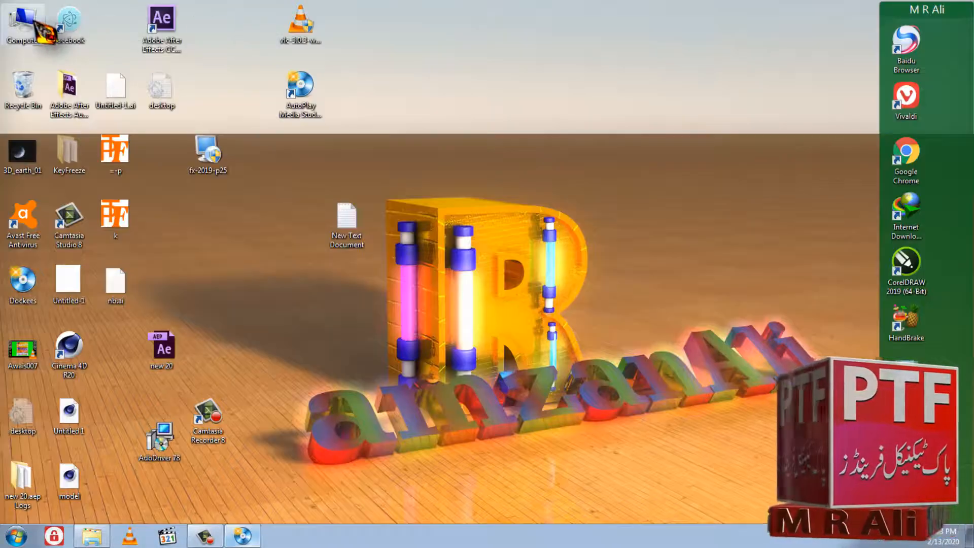
{"action": "double_click", "coordinate": [23, 25]}
{"action": "left_click", "coordinate": [880, 169]}
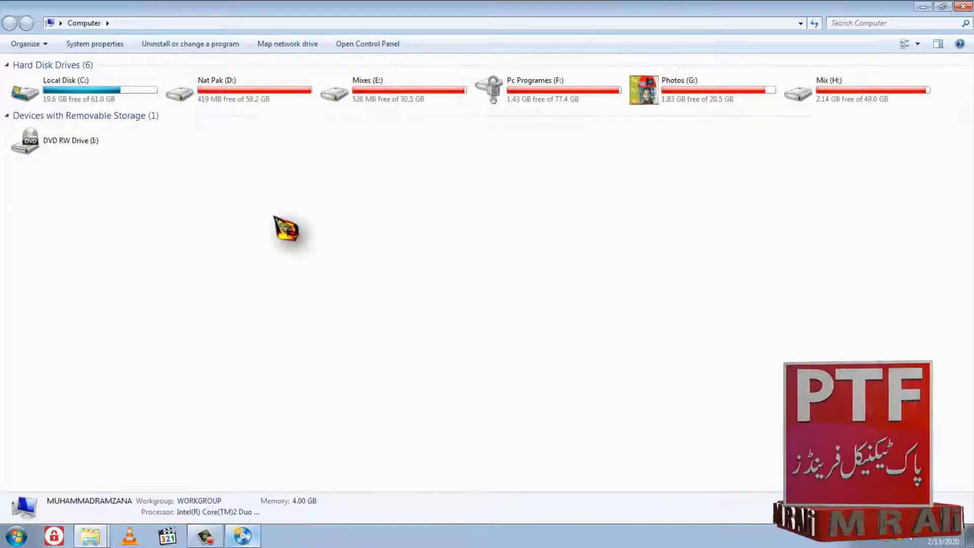
{"action": "left_click", "coordinate": [554, 82]}
{"action": "double_click", "coordinate": [554, 82]}
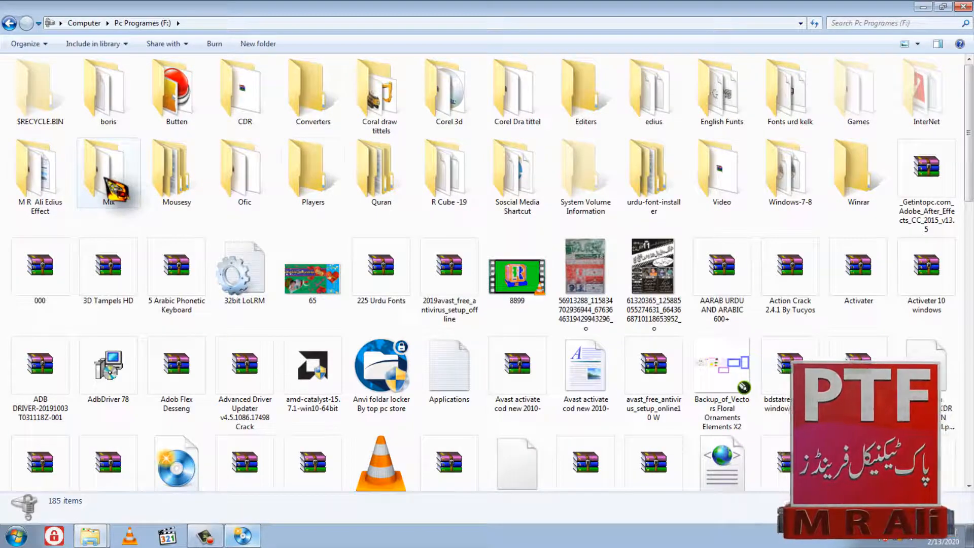
{"action": "left_click", "coordinate": [951, 116]}
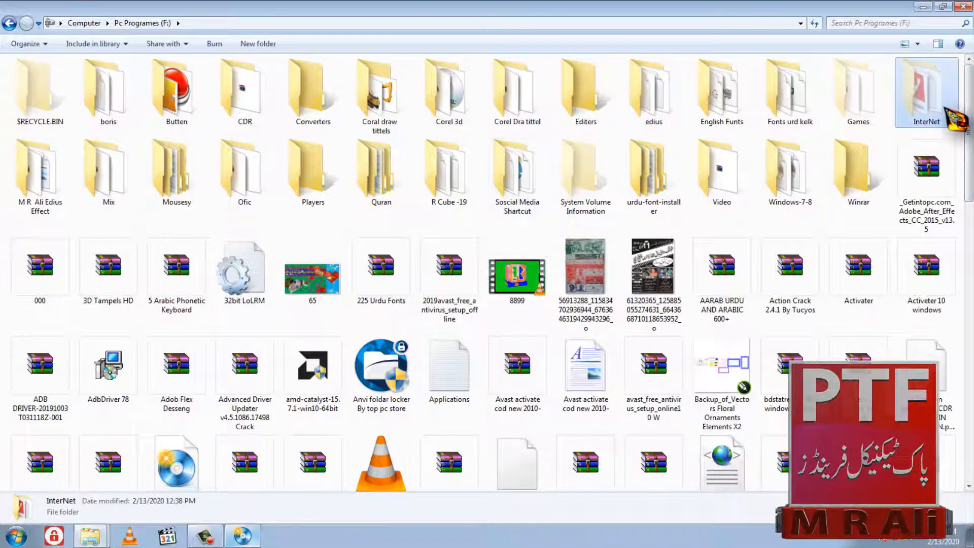
{"action": "double_click", "coordinate": [950, 112]}
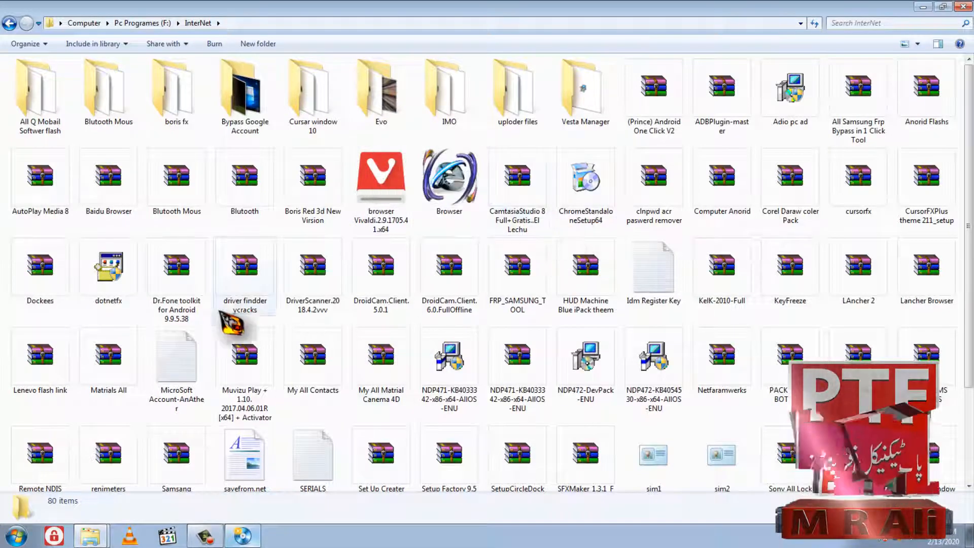
{"action": "double_click", "coordinate": [41, 264]}
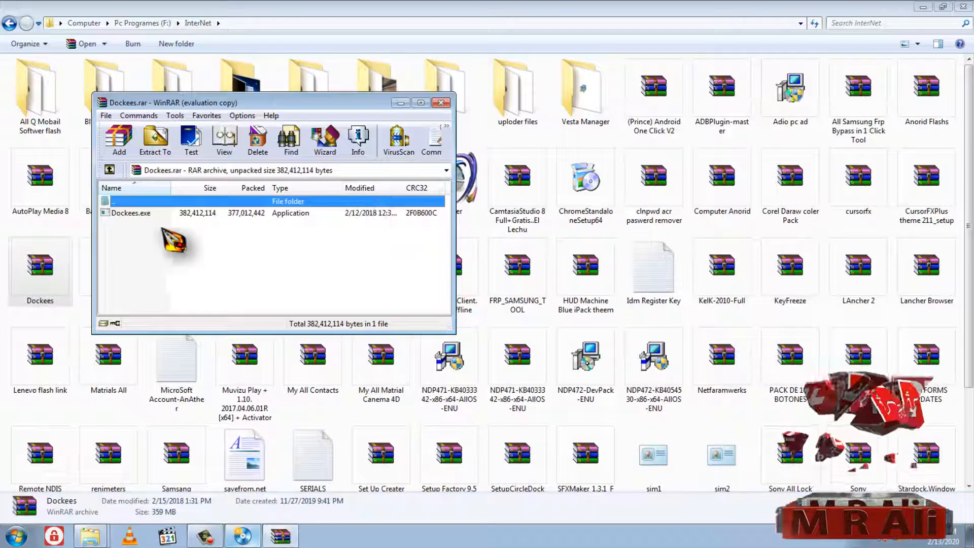
{"action": "double_click", "coordinate": [140, 215]}
{"action": "left_click", "coordinate": [923, 6]}
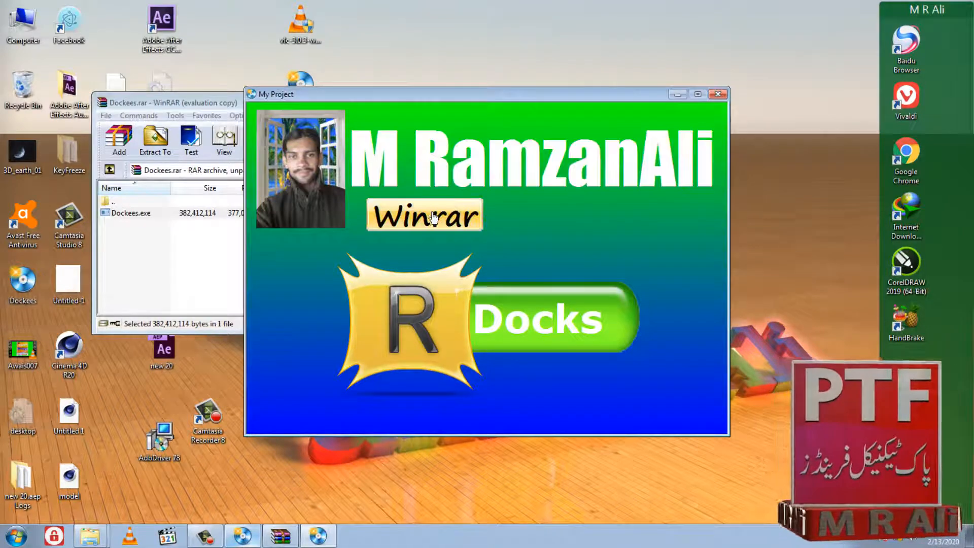
- Try the Winrar, Docks and Backe buttons in the example menu, then close it and its archive
{"action": "left_click", "coordinate": [458, 213]}
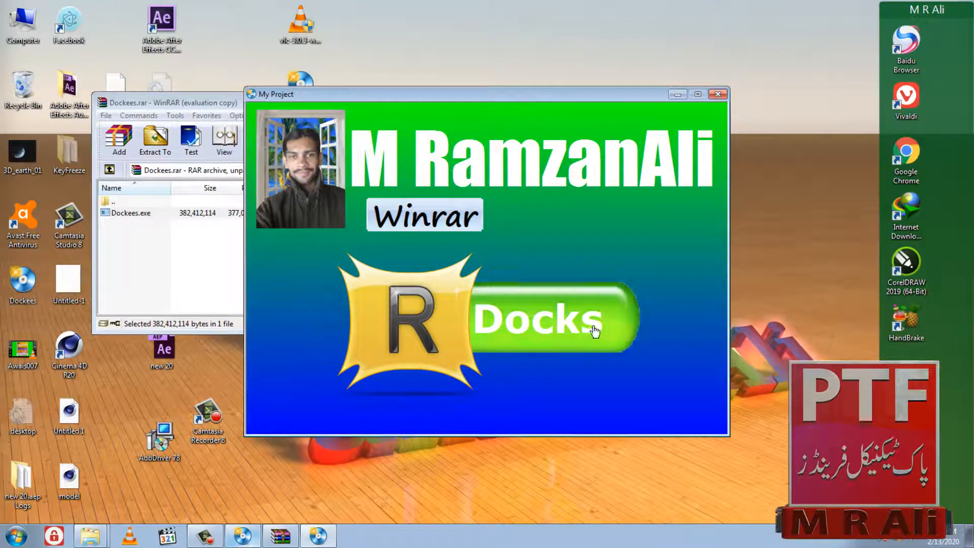
{"action": "left_click", "coordinate": [523, 333]}
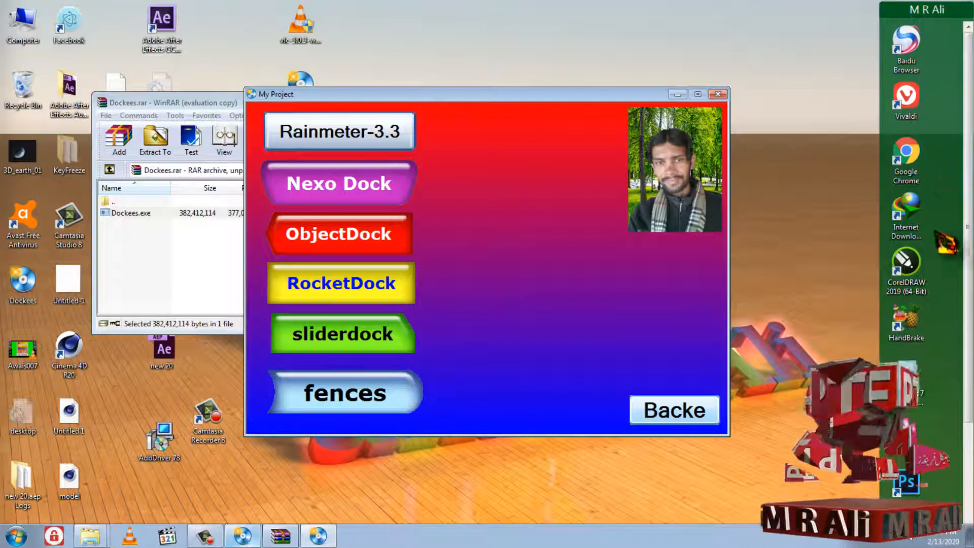
{"action": "left_click", "coordinate": [680, 411]}
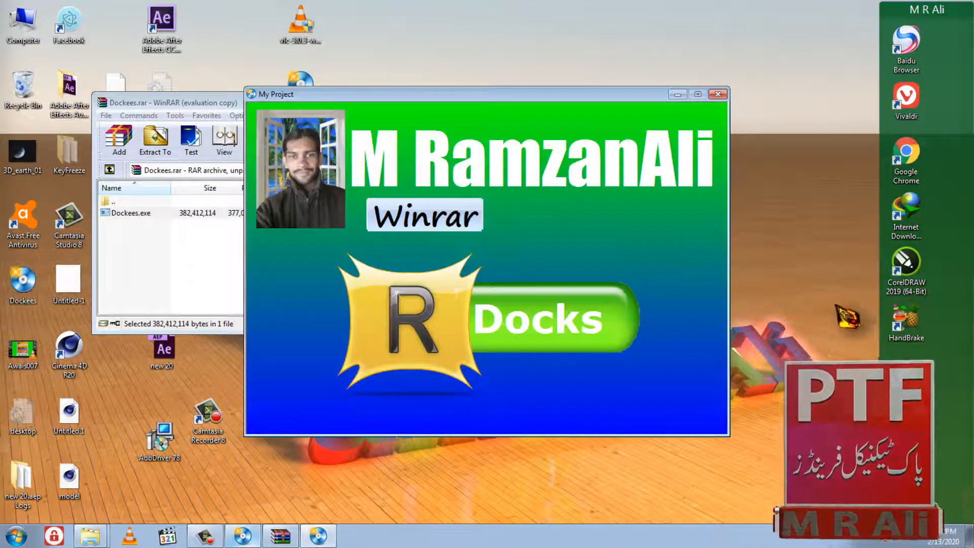
{"action": "left_click", "coordinate": [632, 319]}
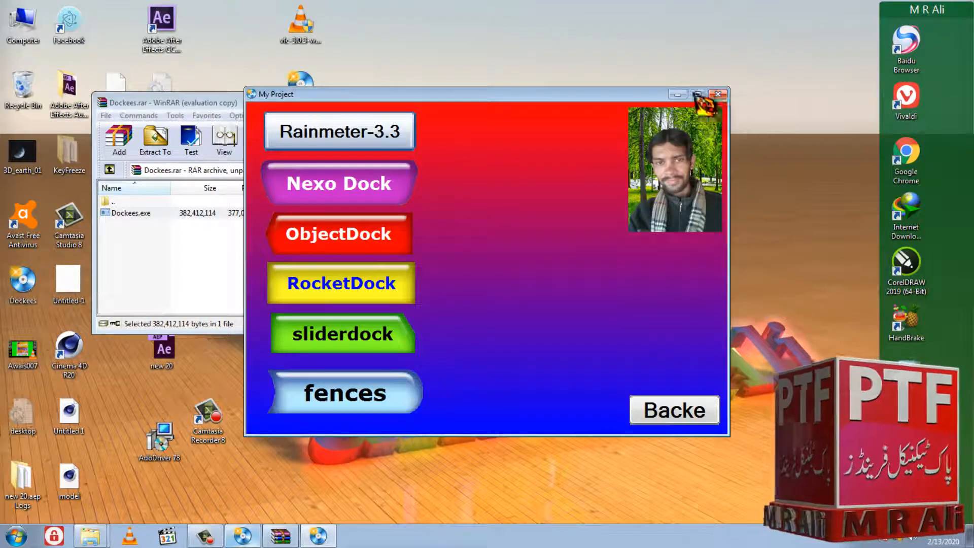
{"action": "left_click", "coordinate": [717, 95]}
{"action": "left_click", "coordinate": [450, 102]}
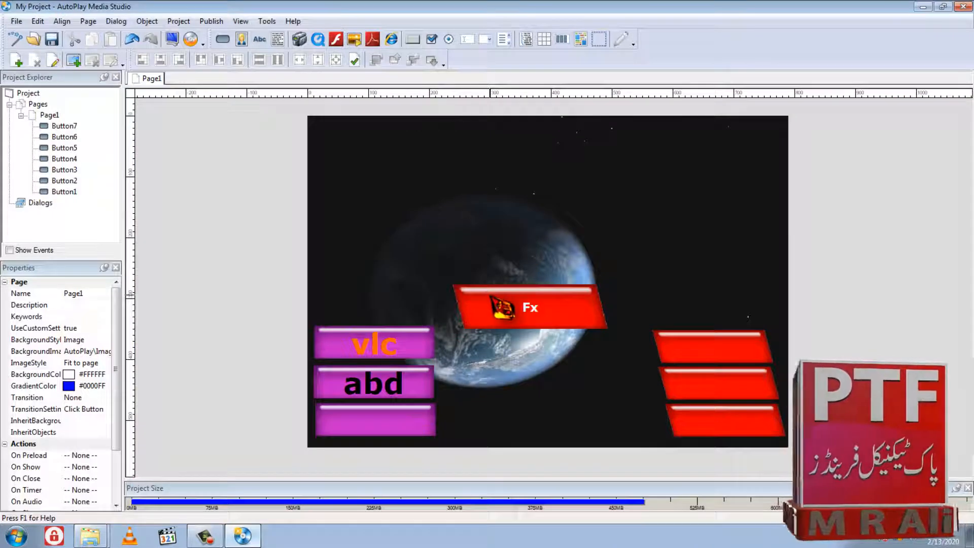
- Start publishing the project with Web/Email executable as the target, continuing past the privilege level warning
{"action": "left_click", "coordinate": [502, 307]}
{"action": "left_click", "coordinate": [386, 155]}
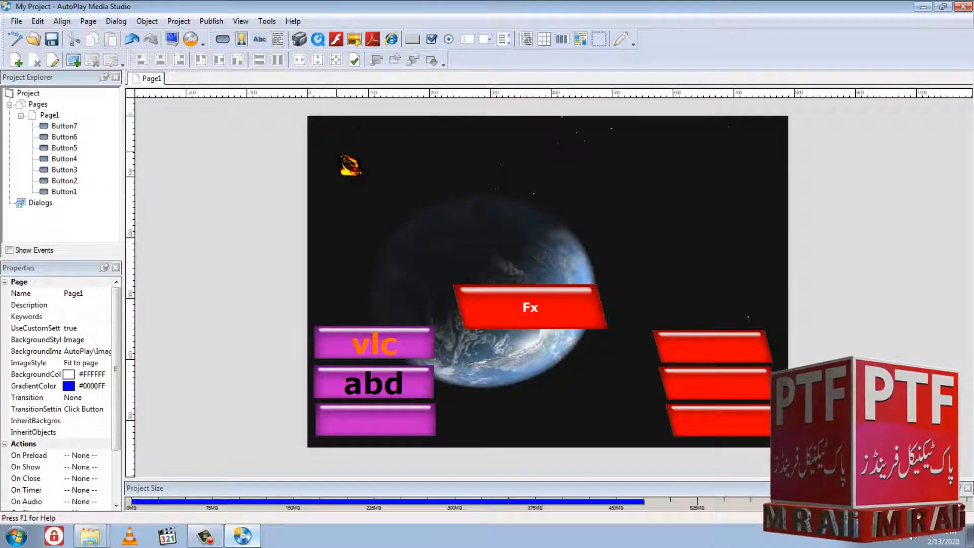
{"action": "left_click", "coordinate": [192, 42]}
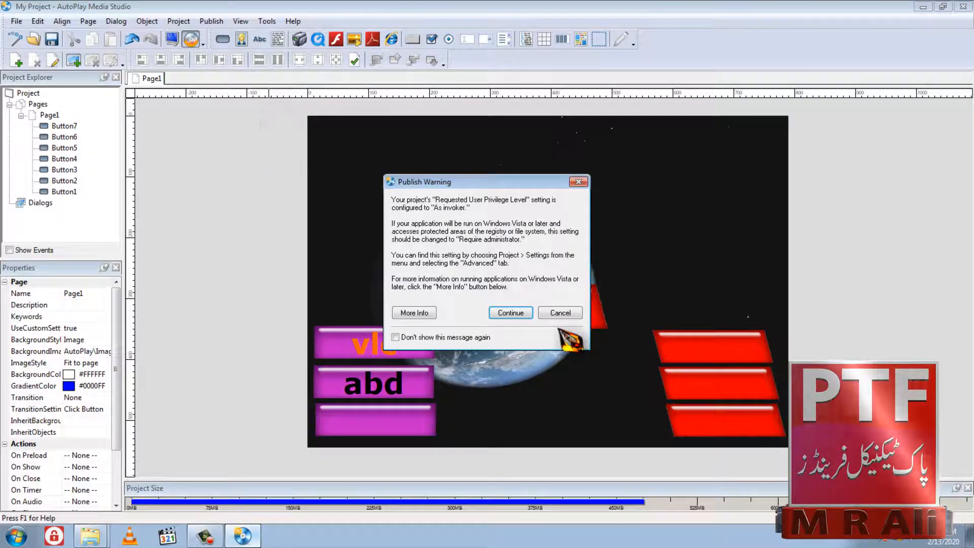
{"action": "left_click", "coordinate": [510, 313]}
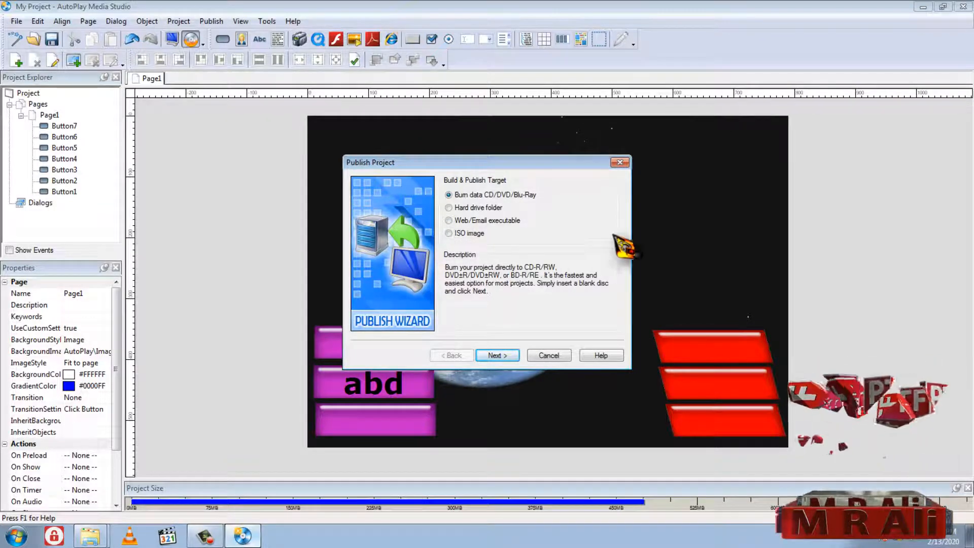
{"action": "left_click", "coordinate": [463, 222]}
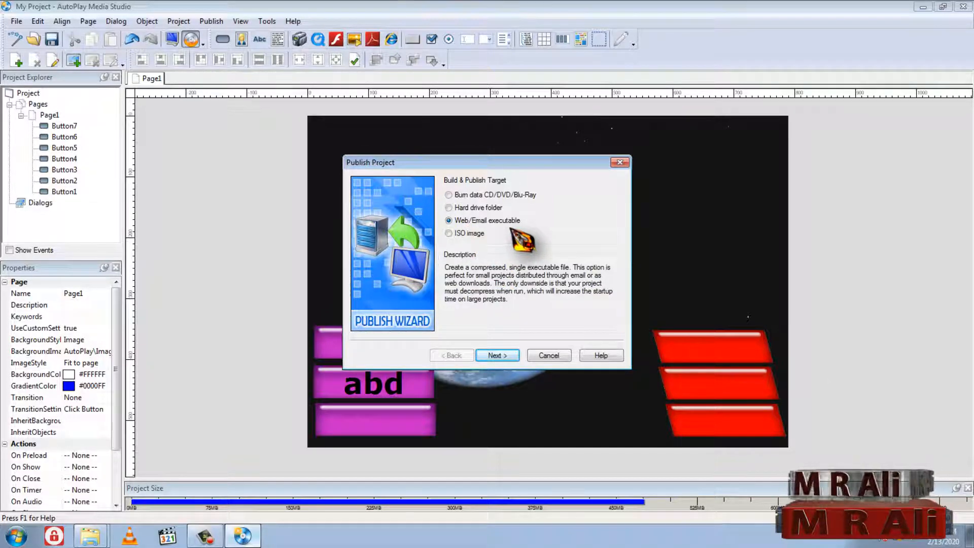
{"action": "left_click", "coordinate": [497, 355]}
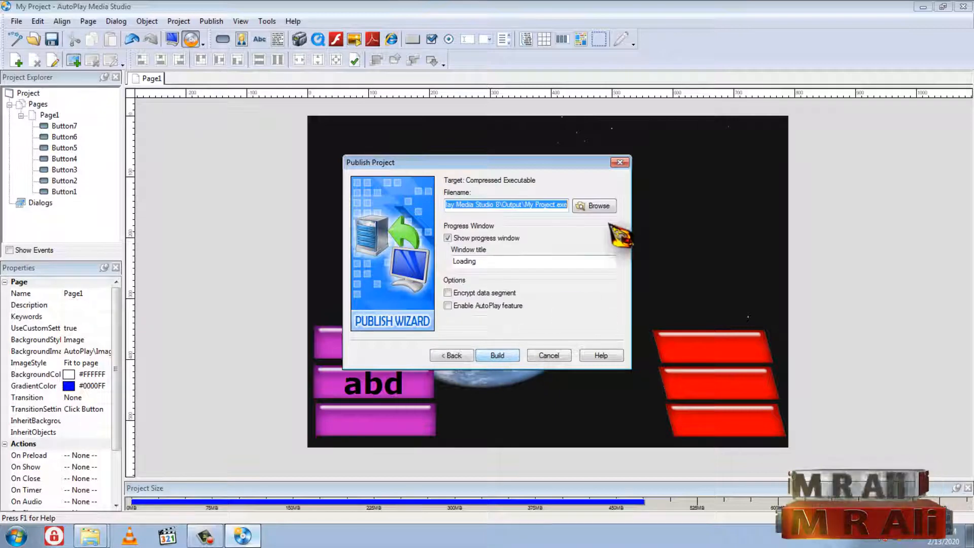
- Set the publish output to an executable file named test saved on the desktop
{"action": "left_click", "coordinate": [594, 206]}
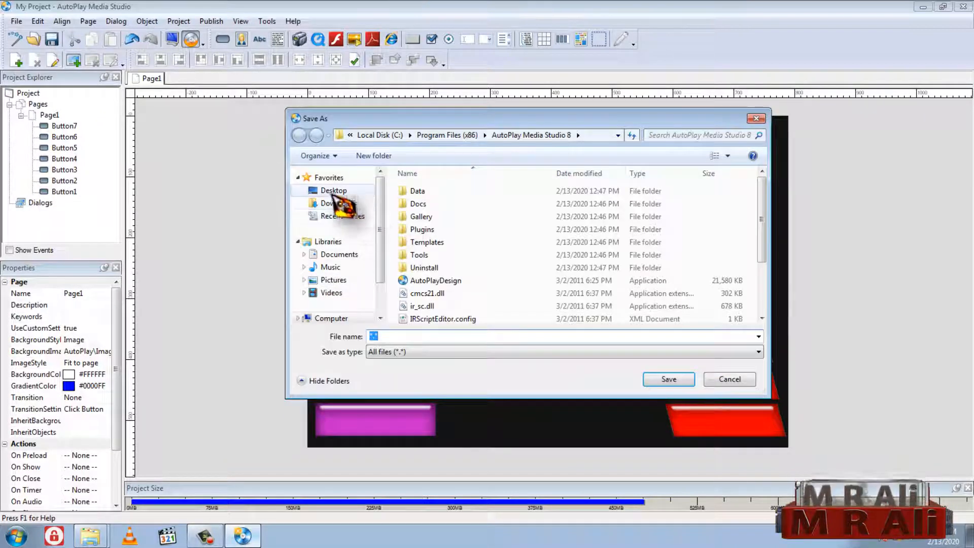
{"action": "left_click", "coordinate": [333, 196]}
{"action": "left_click", "coordinate": [441, 351]}
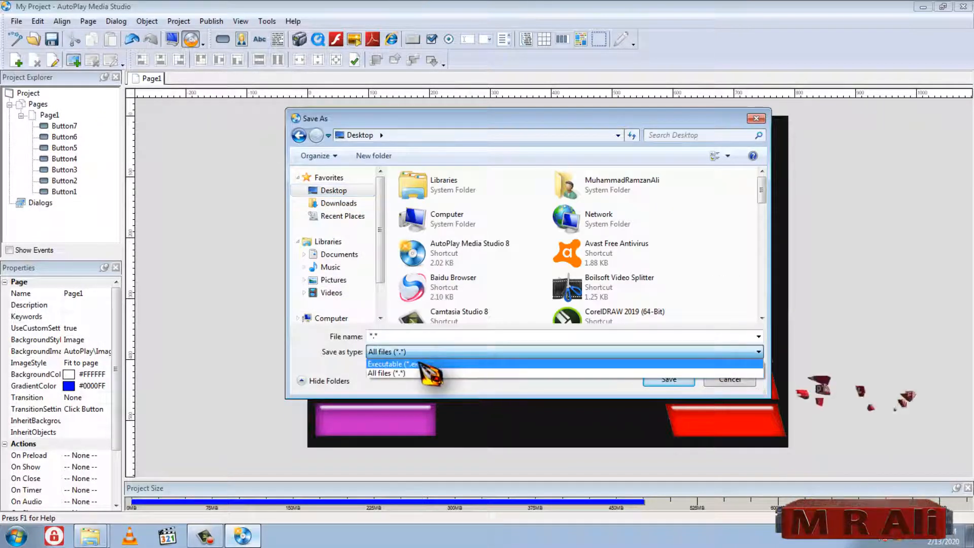
{"action": "left_click", "coordinate": [421, 363]}
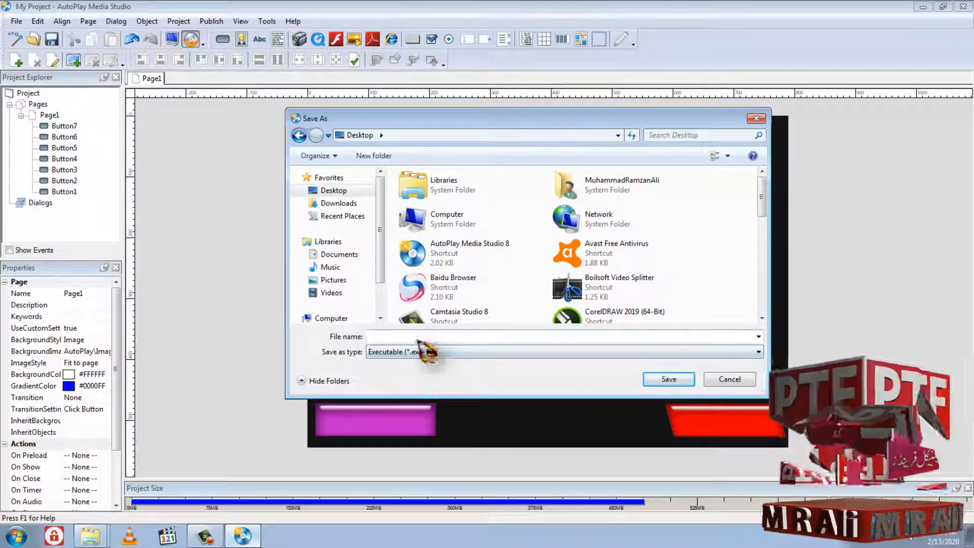
{"action": "left_click", "coordinate": [415, 336]}
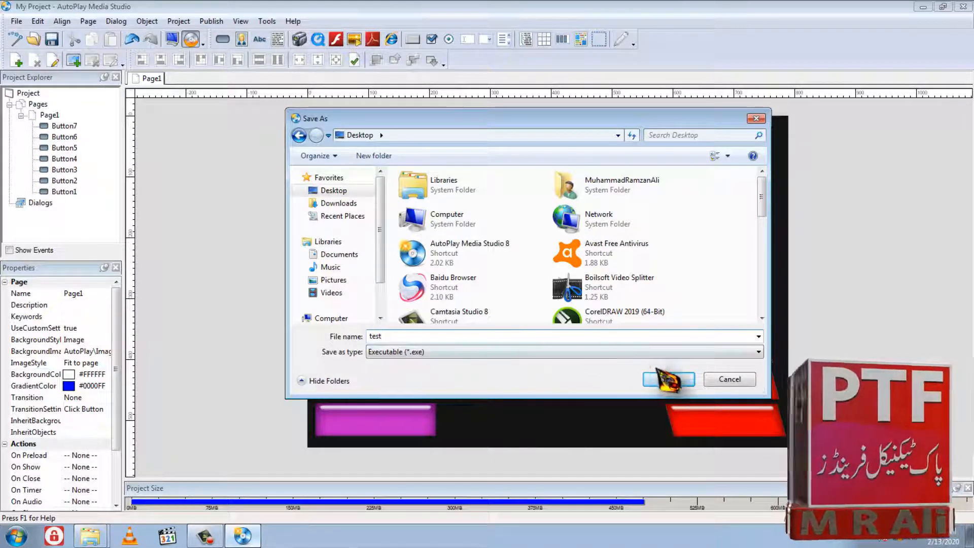
{"action": "left_click", "coordinate": [668, 379]}
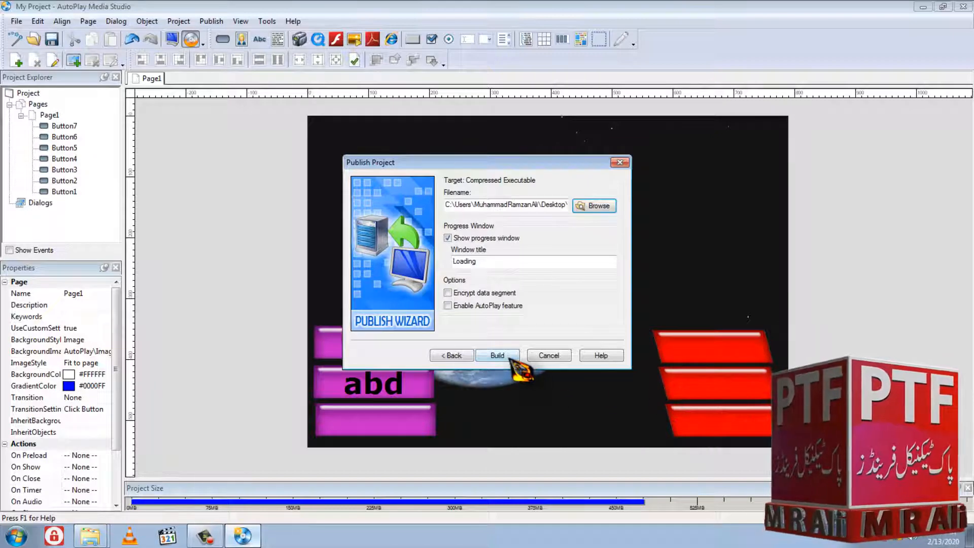
- Build the compressed executable and finish publishing without opening the output folder
{"action": "left_click", "coordinate": [510, 357]}
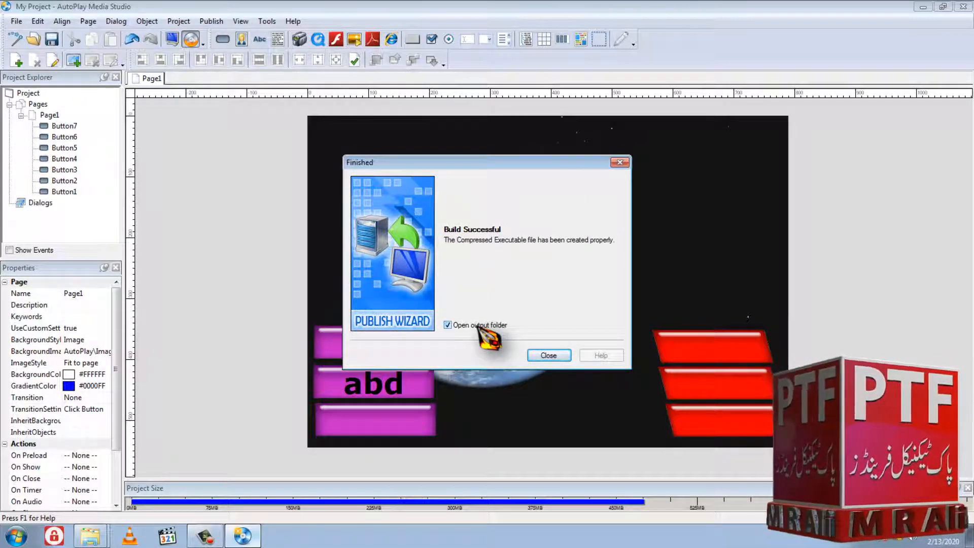
{"action": "left_click", "coordinate": [477, 326]}
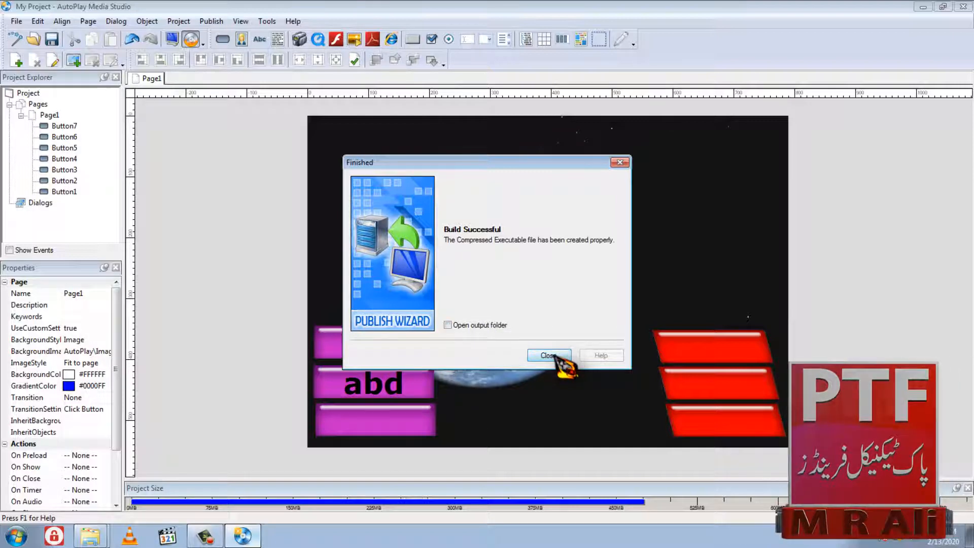
{"action": "left_click", "coordinate": [549, 356]}
- Place the test executable in an empty area of the desktop and check its file size in its properties
{"action": "left_click", "coordinate": [922, 6]}
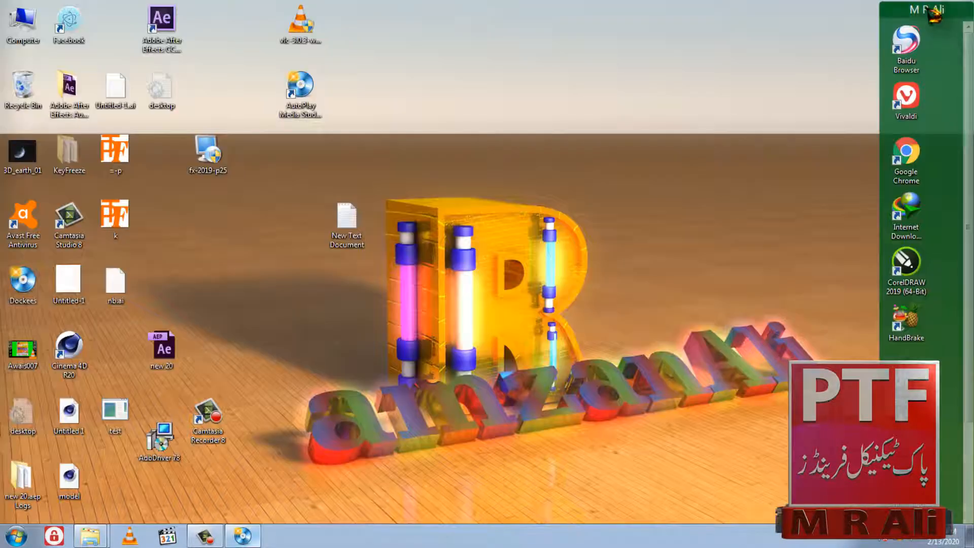
{"action": "left_click_drag", "start_coordinate": [128, 423], "coordinate": [592, 98]}
{"action": "right_click", "coordinate": [592, 98]}
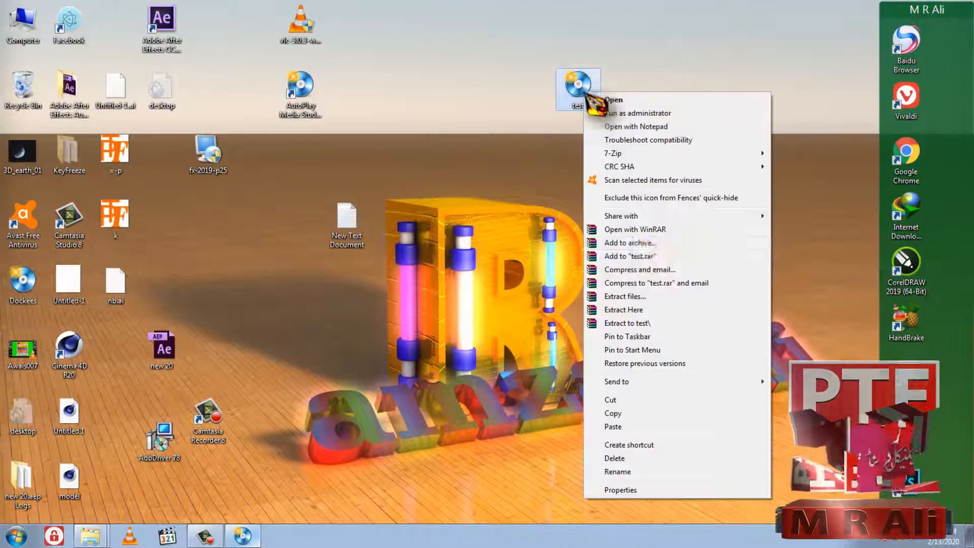
{"action": "left_click", "coordinate": [629, 490]}
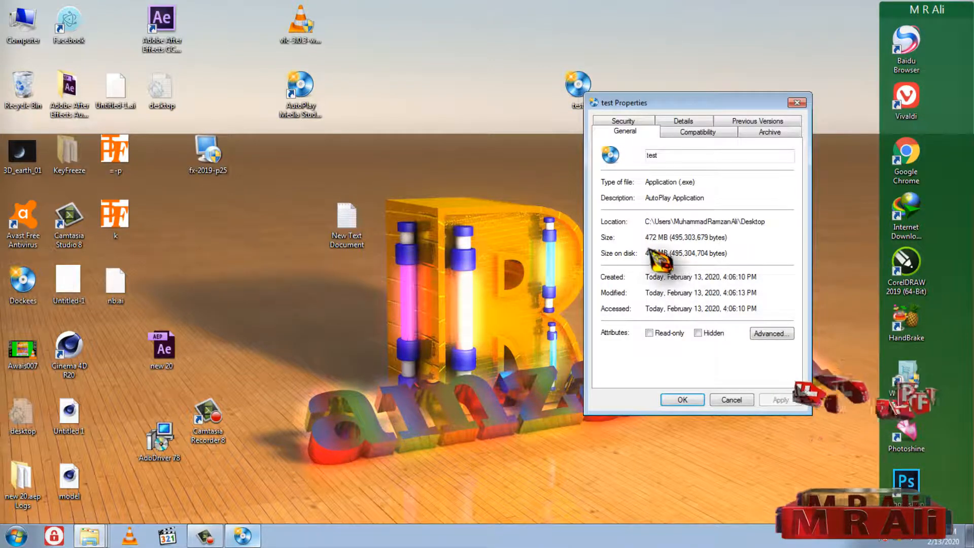
{"action": "left_click", "coordinate": [797, 102]}
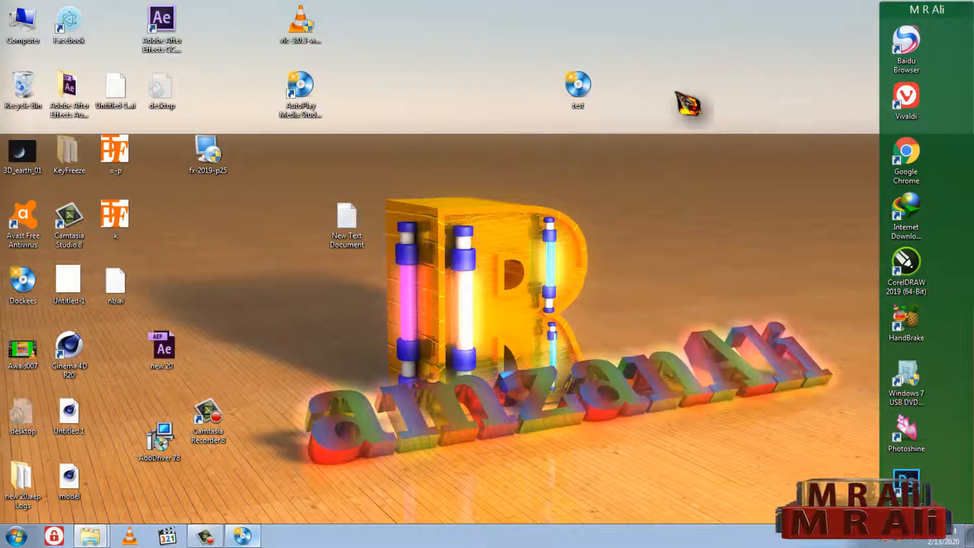
- Check the combined size of the VLC installer, AutoPlay Media Studio shortcut and fx-2019-p25 files on the desktop
{"action": "left_click_drag", "start_coordinate": [367, 6], "coordinate": [216, 154]}
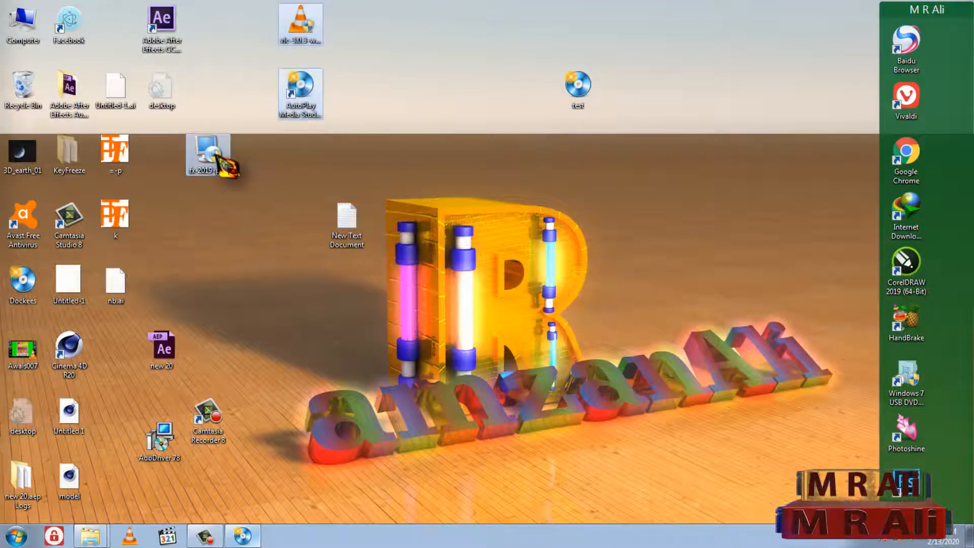
{"action": "right_click", "coordinate": [216, 155]}
{"action": "left_click", "coordinate": [254, 400]}
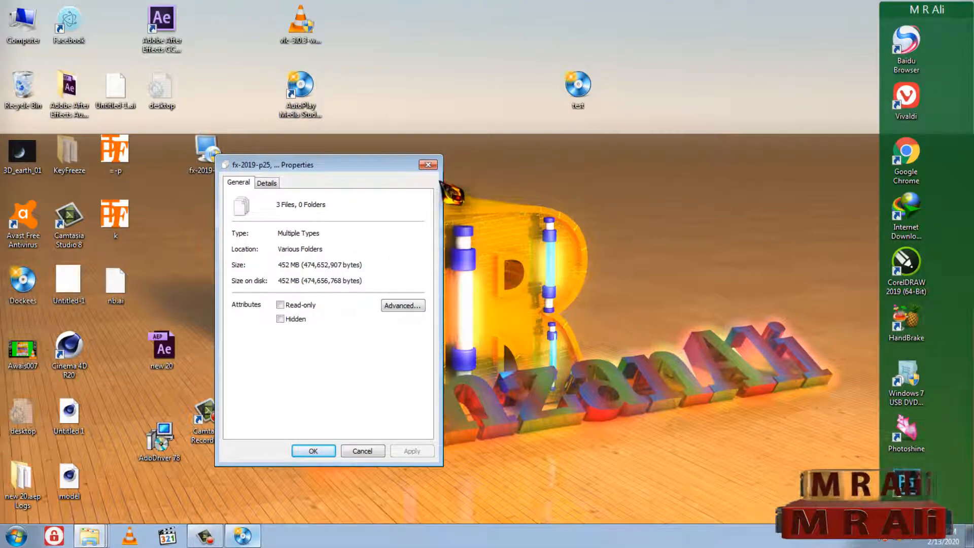
{"action": "left_click", "coordinate": [428, 165]}
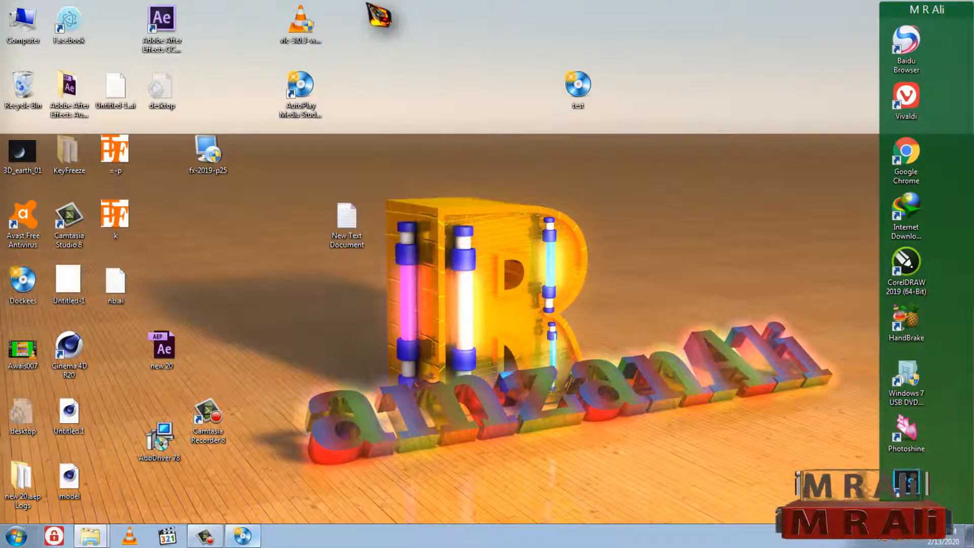
- Move the VLC installer, AutoPlay Media Studio shortcut and fx-2019-p25 to the Recycle Bin and empty it permanently
{"action": "left_click_drag", "start_coordinate": [380, 11], "coordinate": [28, 96]}
{"action": "right_click", "coordinate": [25, 92]}
{"action": "left_click", "coordinate": [55, 112]}
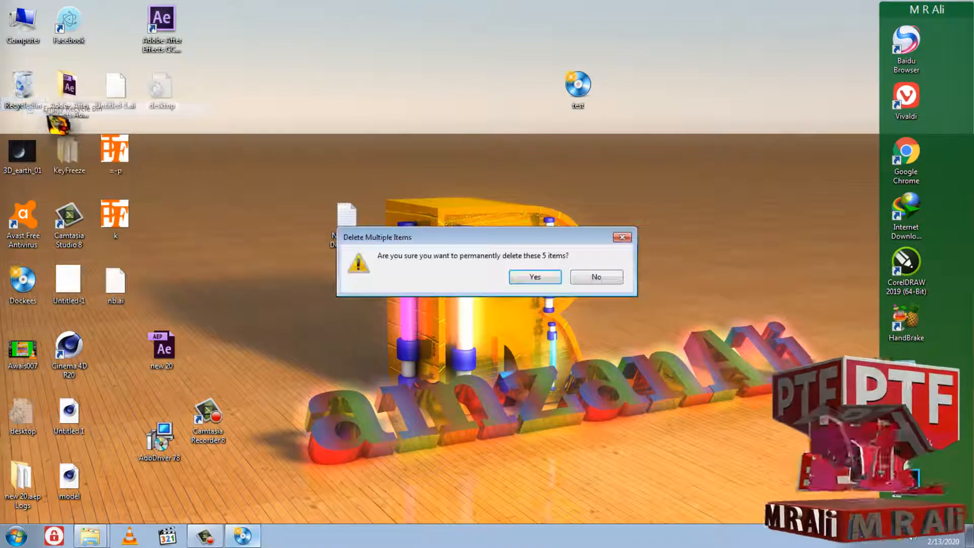
{"action": "left_click", "coordinate": [535, 277]}
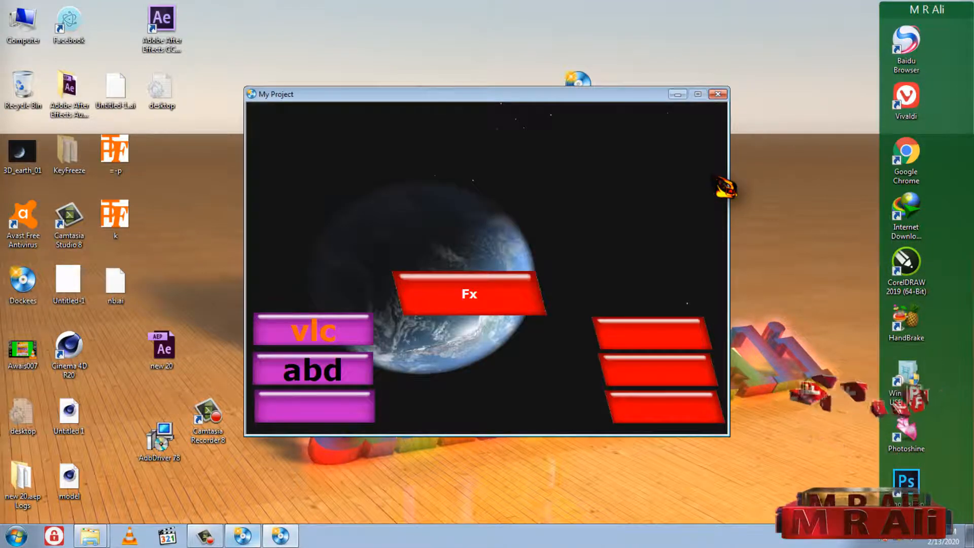
- Test the vlc and abd buttons in the published My Project menu, exiting each installer without installing
{"action": "mouse_move", "coordinate": [499, 95]}
{"action": "left_mouse_down"}
{"action": "mouse_move", "coordinate": [465, 102]}
{"action": "mouse_move", "coordinate": [505, 110]}
{"action": "left_mouse_up"}
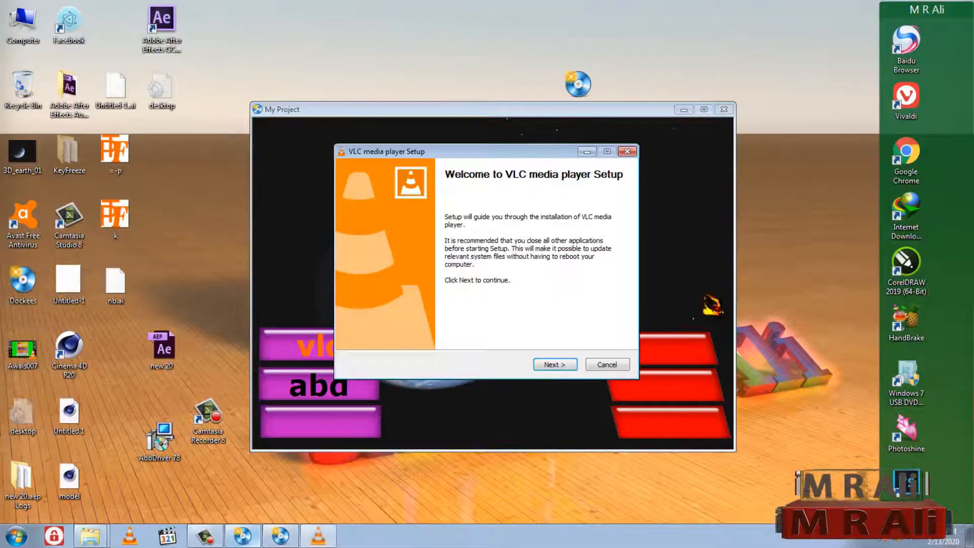
{"action": "left_click", "coordinate": [612, 364]}
{"action": "left_click", "coordinate": [517, 310]}
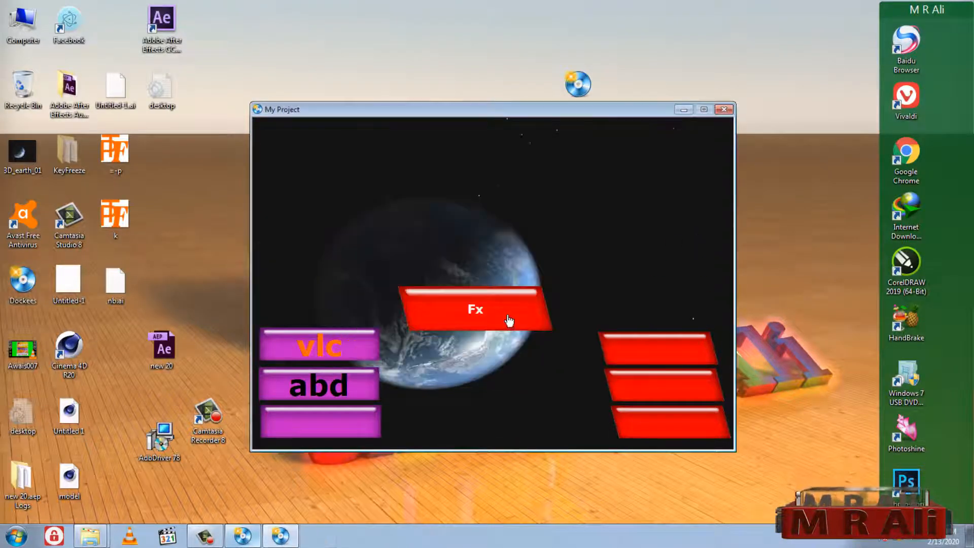
{"action": "left_click", "coordinate": [357, 395]}
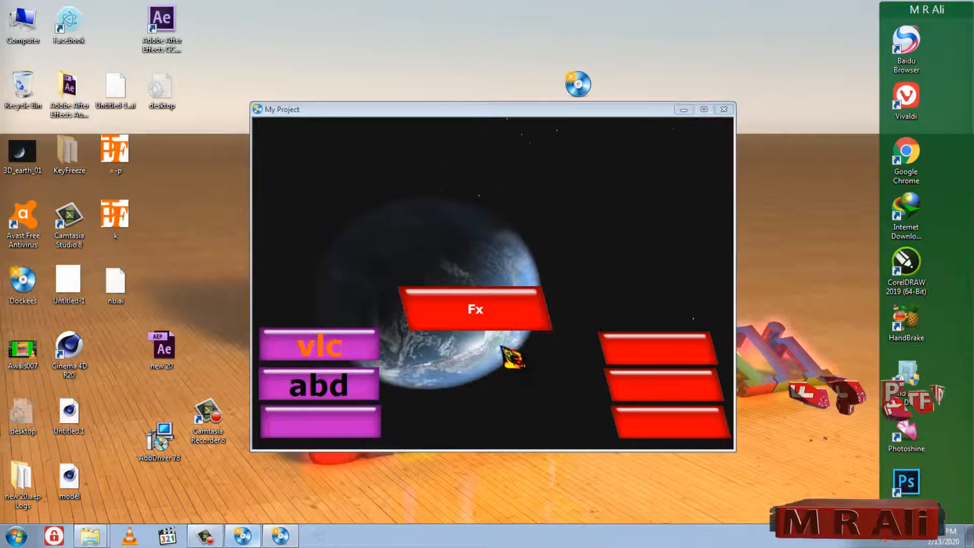
{"action": "left_click", "coordinate": [488, 370]}
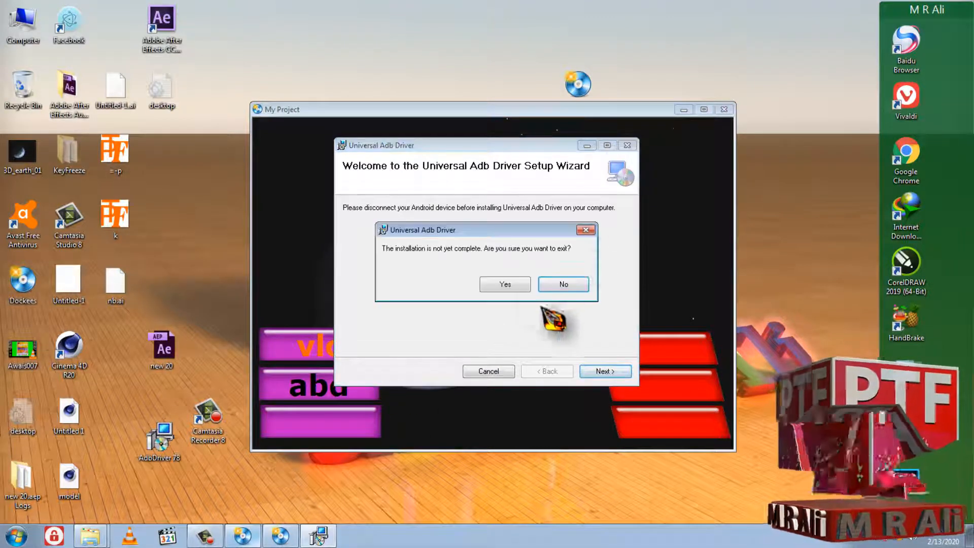
{"action": "left_click", "coordinate": [509, 283]}
{"action": "left_click", "coordinate": [605, 371]}
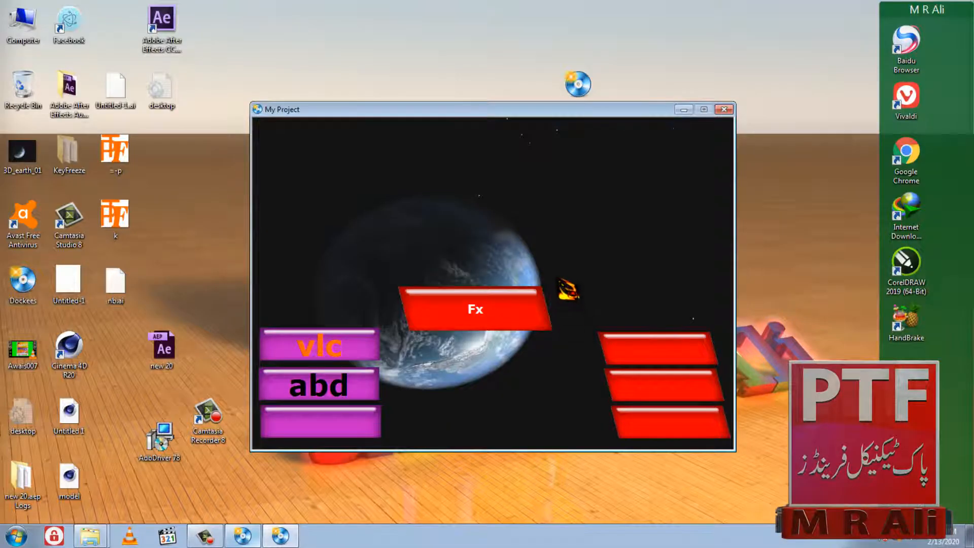
- Check the installer launched by the Fx button and cancel its setup
{"action": "left_click", "coordinate": [284, 535]}
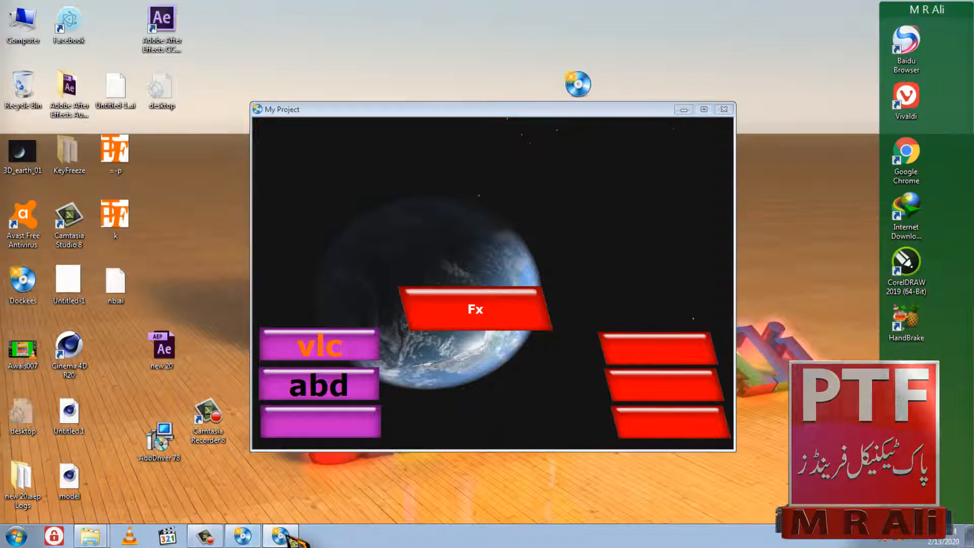
{"action": "left_click", "coordinate": [283, 535]}
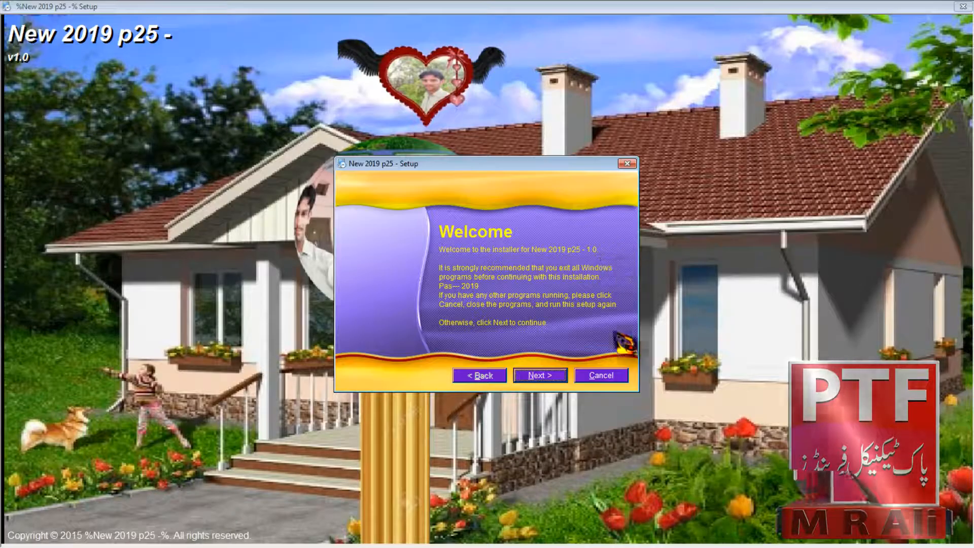
{"action": "left_click", "coordinate": [603, 374]}
{"action": "left_click", "coordinate": [513, 306]}
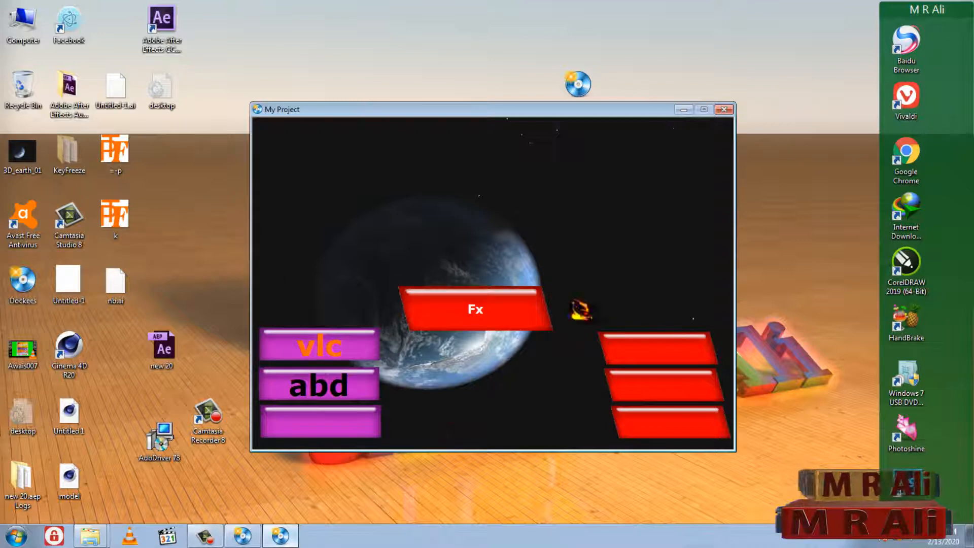
- Close the My Project menu and move the test executable to the Recycle Bin
{"action": "left_click", "coordinate": [723, 109]}
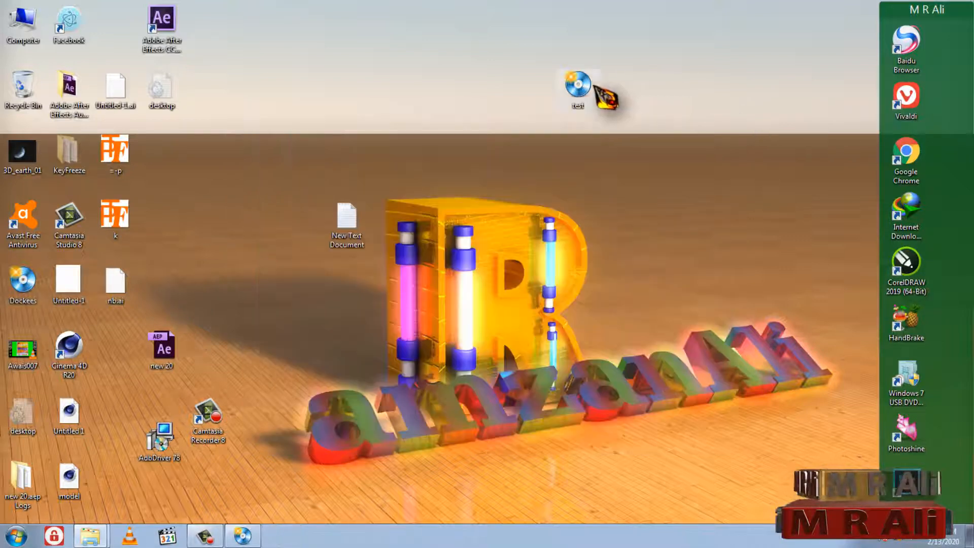
{"action": "left_click_drag", "start_coordinate": [588, 89], "coordinate": [23, 92]}
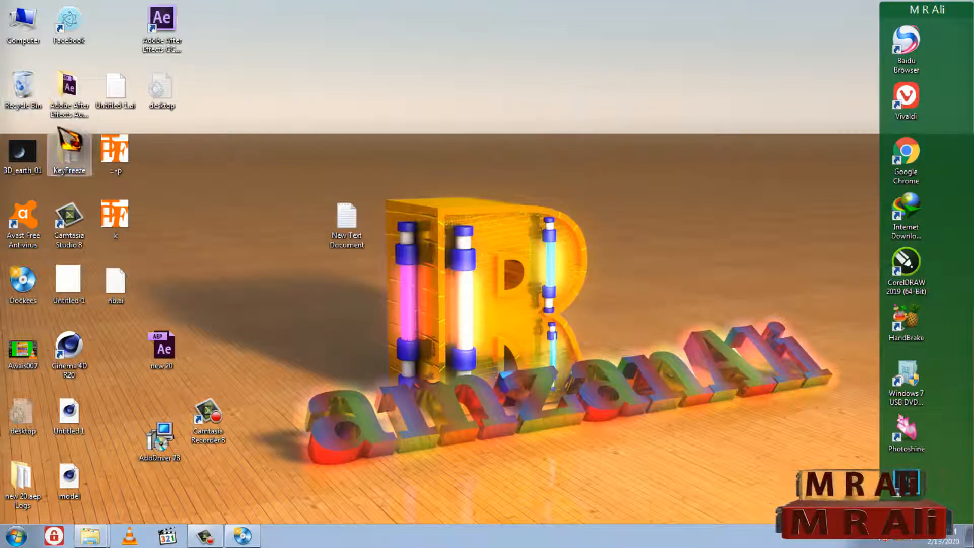
- Switch to AutoPlay Media Studio and apply the butterfly window mask 630_16 as the project's custom mask, fitted to the window
{"action": "left_click", "coordinate": [246, 543]}
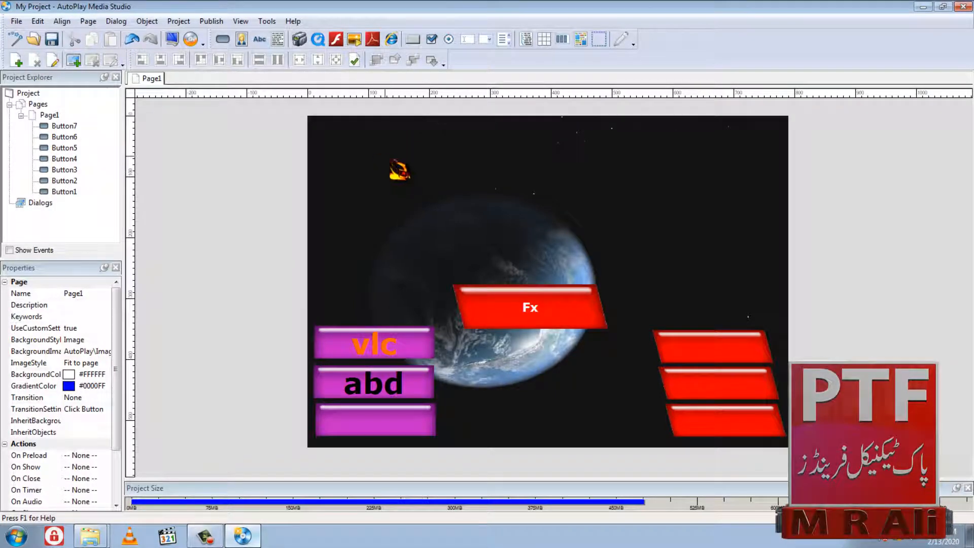
{"action": "left_click", "coordinate": [178, 21]}
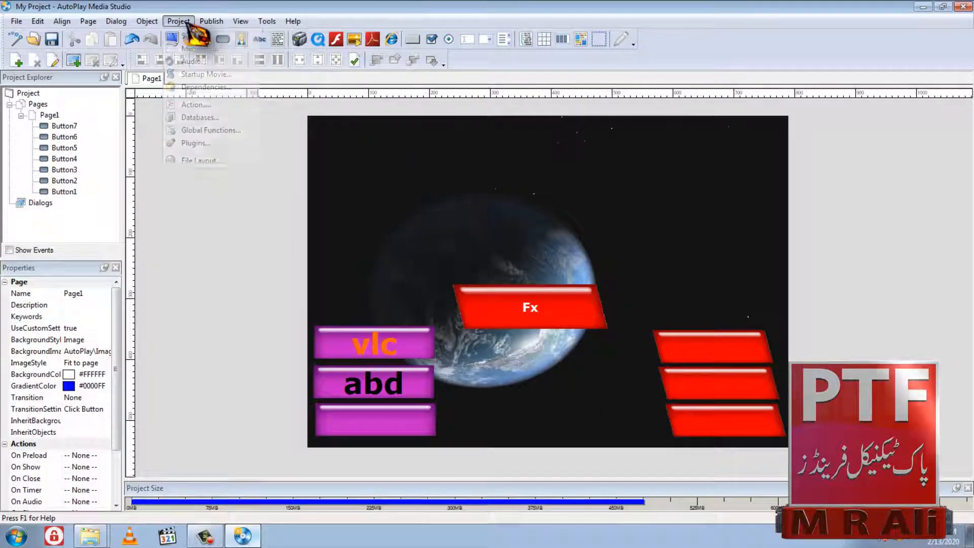
{"action": "left_click", "coordinate": [195, 36]}
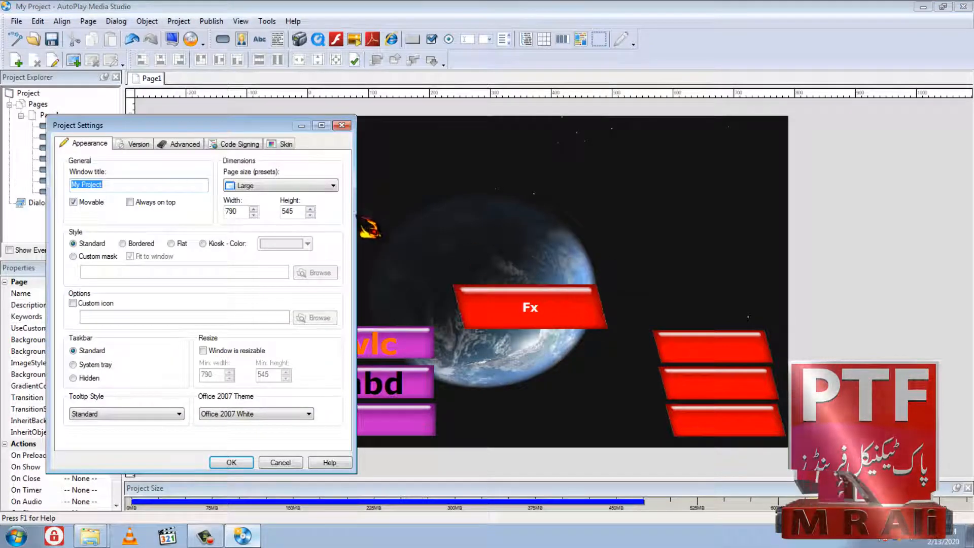
{"action": "left_click", "coordinate": [319, 186]}
{"action": "left_click", "coordinate": [319, 187]}
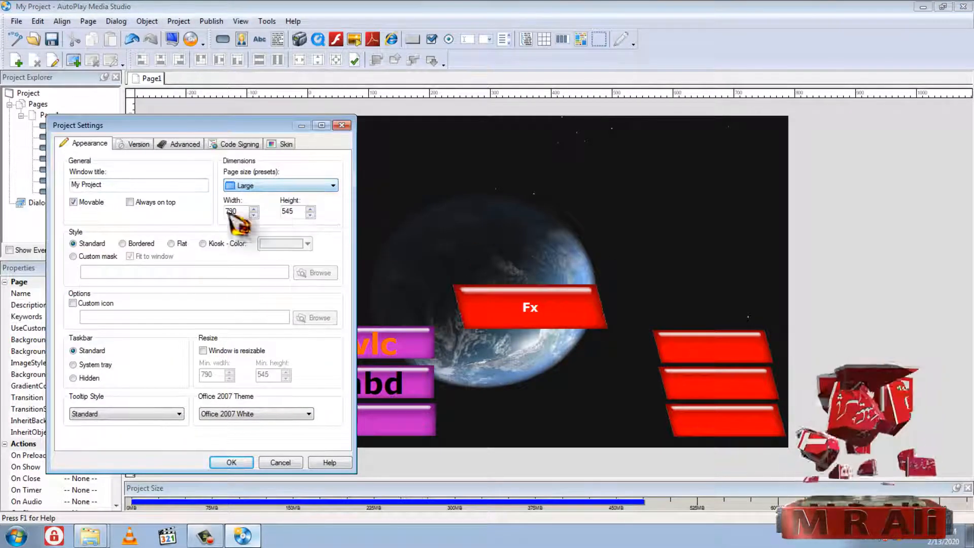
{"action": "left_click", "coordinate": [73, 256]}
{"action": "left_click", "coordinate": [317, 273]}
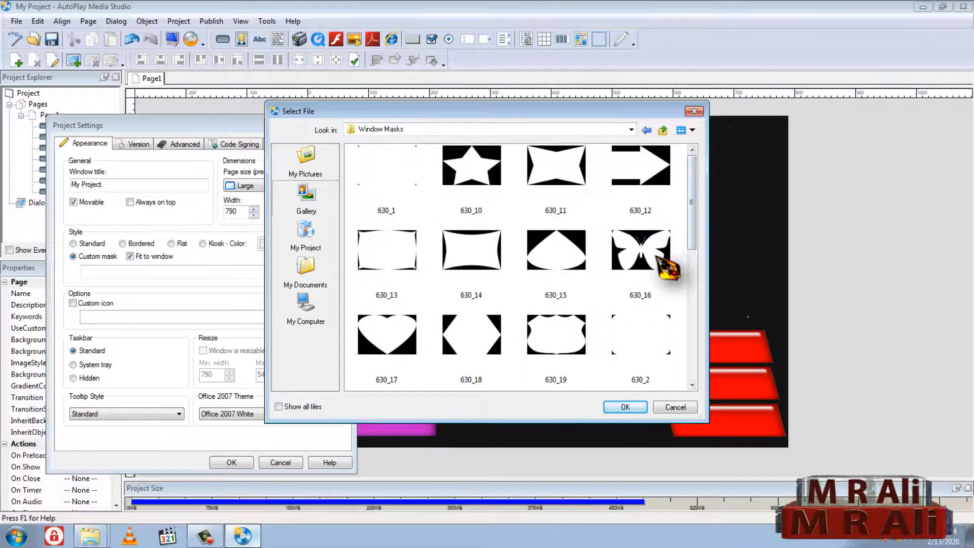
{"action": "left_click", "coordinate": [657, 256]}
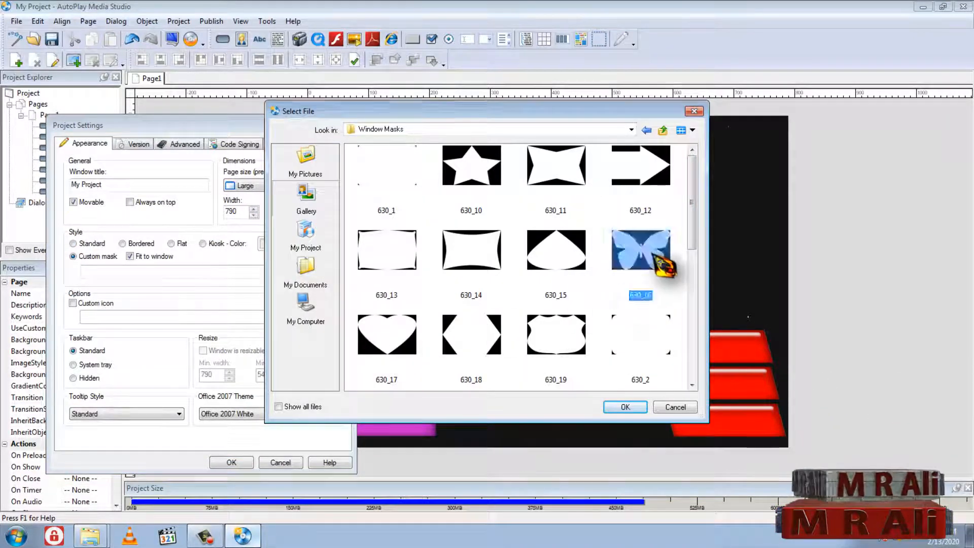
{"action": "double_click", "coordinate": [657, 259]}
{"action": "left_click", "coordinate": [243, 461]}
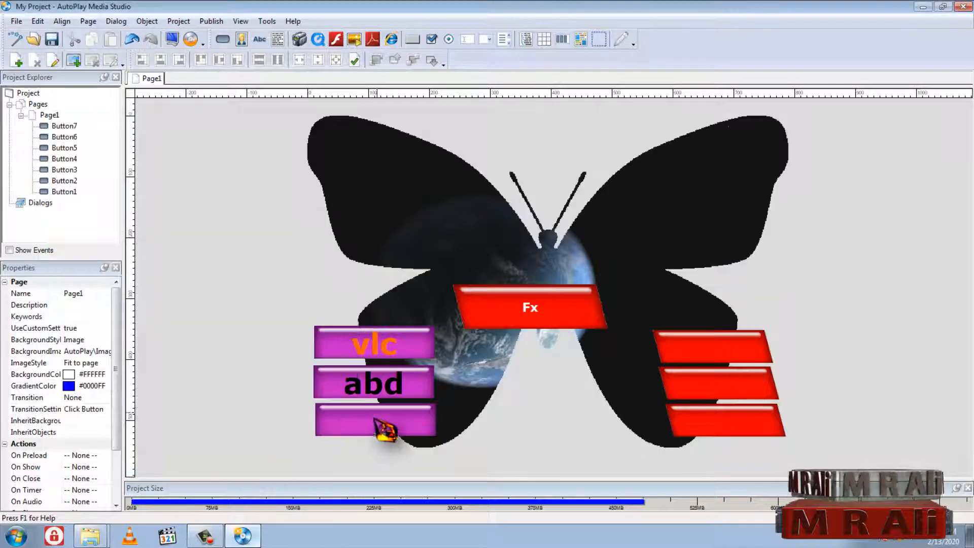
- Move the Fx button up toward the butterfly's body and the three red buttons together onto its lower right wing
{"action": "left_click", "coordinate": [577, 286]}
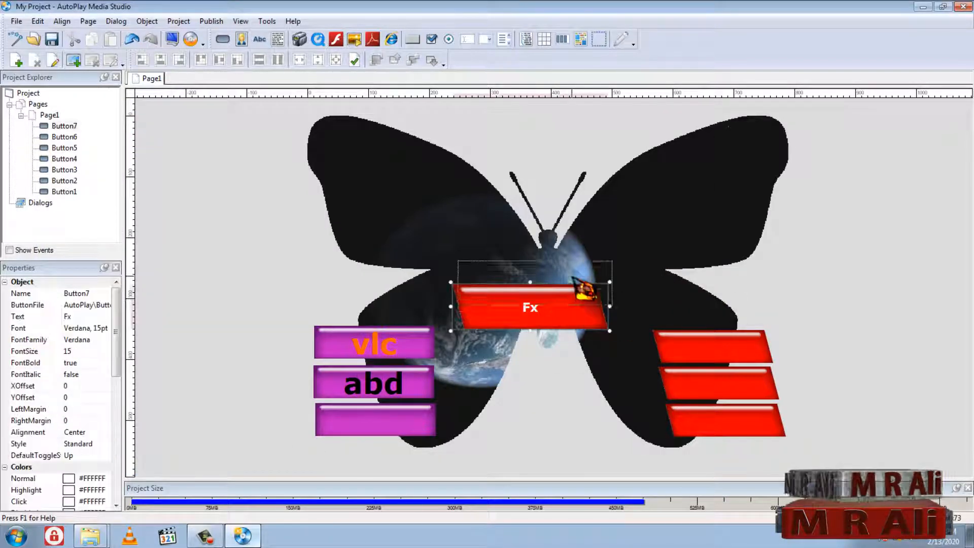
{"action": "left_click_drag", "start_coordinate": [583, 288], "coordinate": [586, 277]}
{"action": "left_click_drag", "start_coordinate": [833, 323], "coordinate": [632, 458]}
{"action": "left_click_drag", "start_coordinate": [696, 437], "coordinate": [648, 406]}
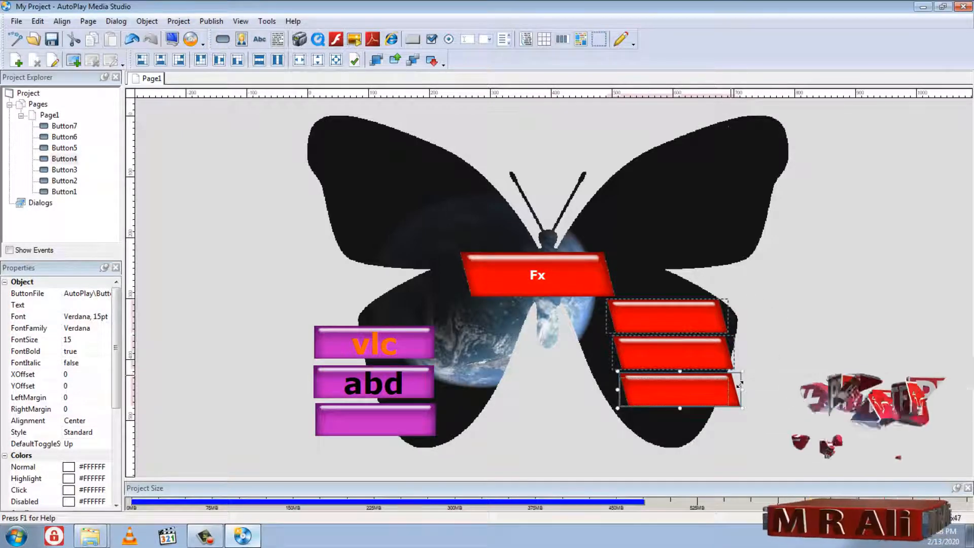
- Reduce the size of the three textless red buttons so they fit inside the butterfly's lower right wing
{"action": "left_click_drag", "start_coordinate": [739, 385], "coordinate": [729, 385]}
{"action": "left_click_drag", "start_coordinate": [735, 334], "coordinate": [724, 342]}
{"action": "left_click", "coordinate": [724, 316]}
{"action": "left_click_drag", "start_coordinate": [739, 307], "coordinate": [727, 314]}
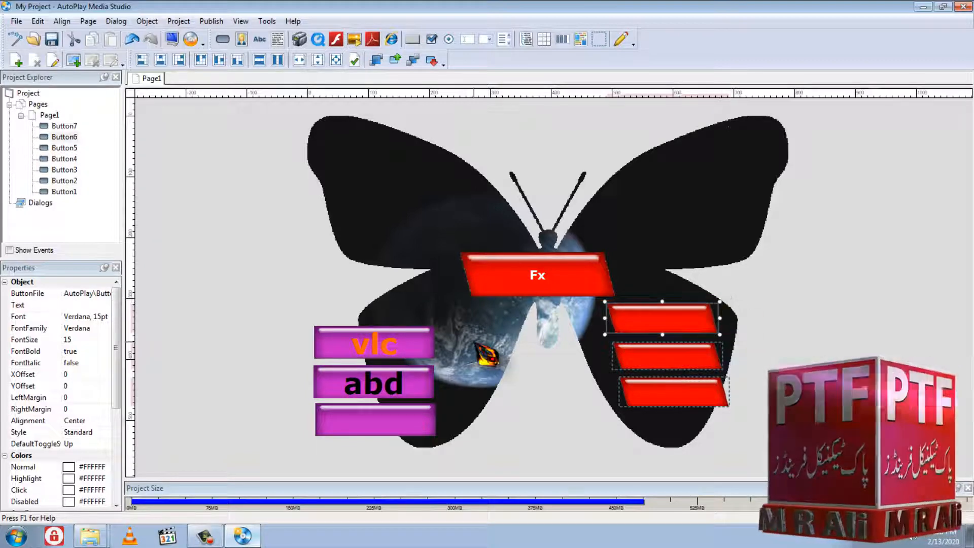
- Move the three purple buttons together onto the butterfly's lower left wing and narrow the abd and bottom buttons to fit
{"action": "left_click", "coordinate": [431, 345]}
{"action": "left_click_drag", "start_coordinate": [308, 309], "coordinate": [447, 401]}
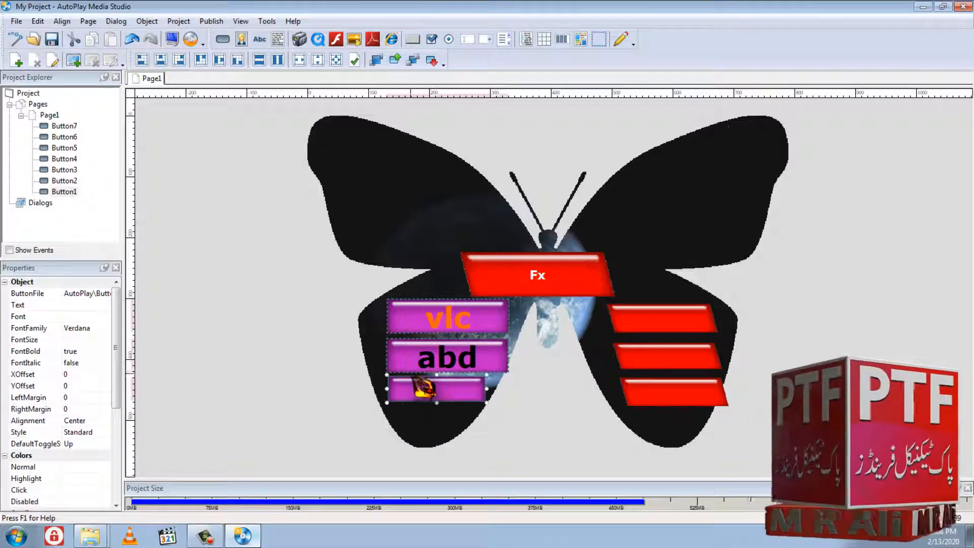
{"action": "left_click", "coordinate": [509, 366]}
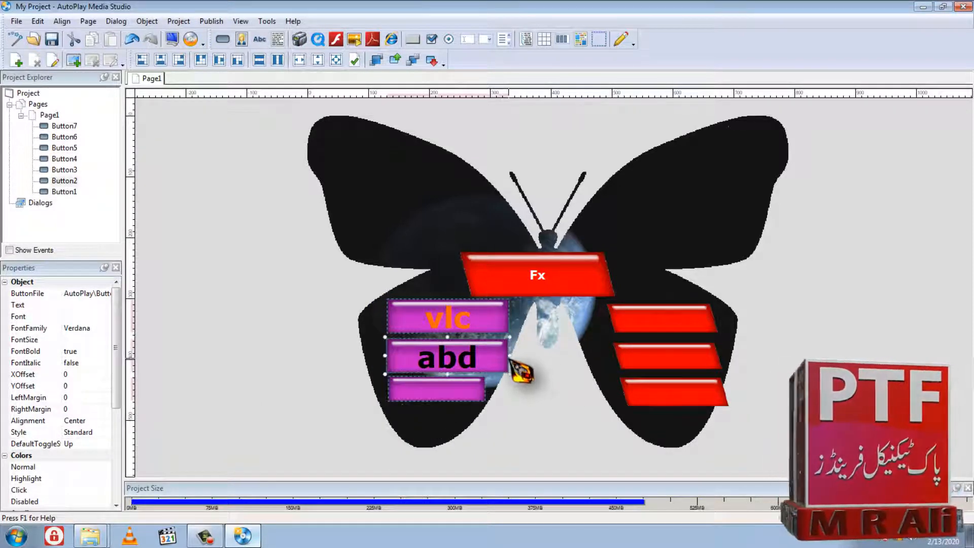
{"action": "left_click_drag", "start_coordinate": [513, 366], "coordinate": [504, 365]}
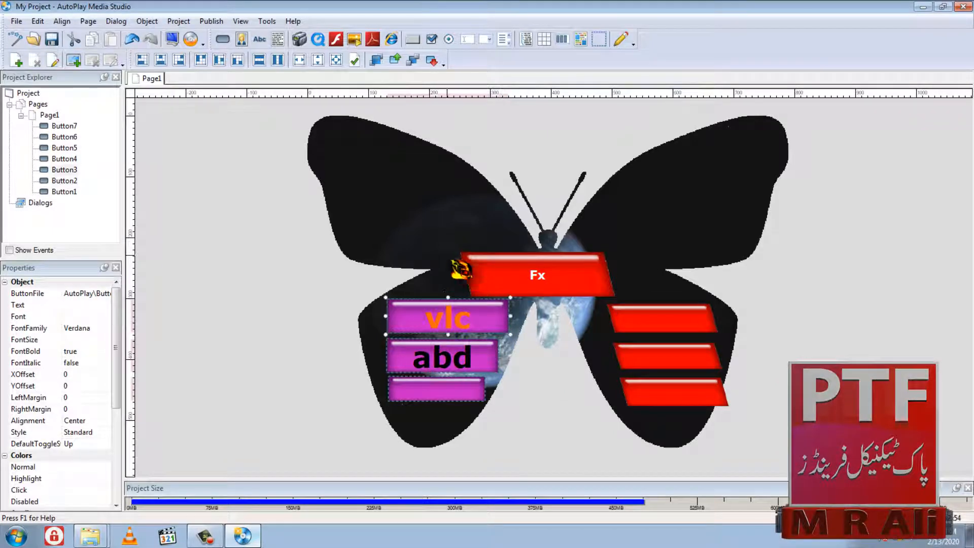
- Build and preview the project, and minimize the editor to view the butterfly-shaped menu on the desktop
{"action": "left_click", "coordinate": [172, 39]}
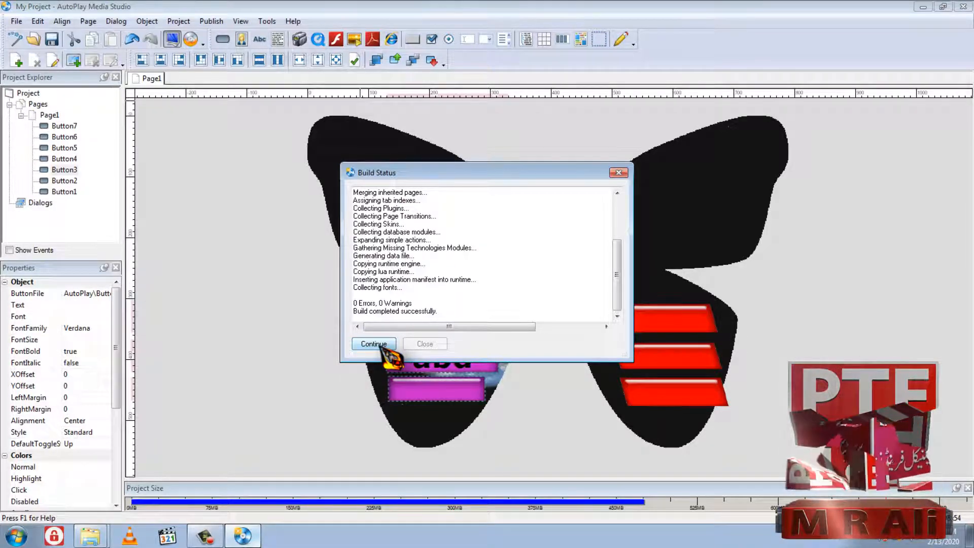
{"action": "left_click", "coordinate": [376, 345]}
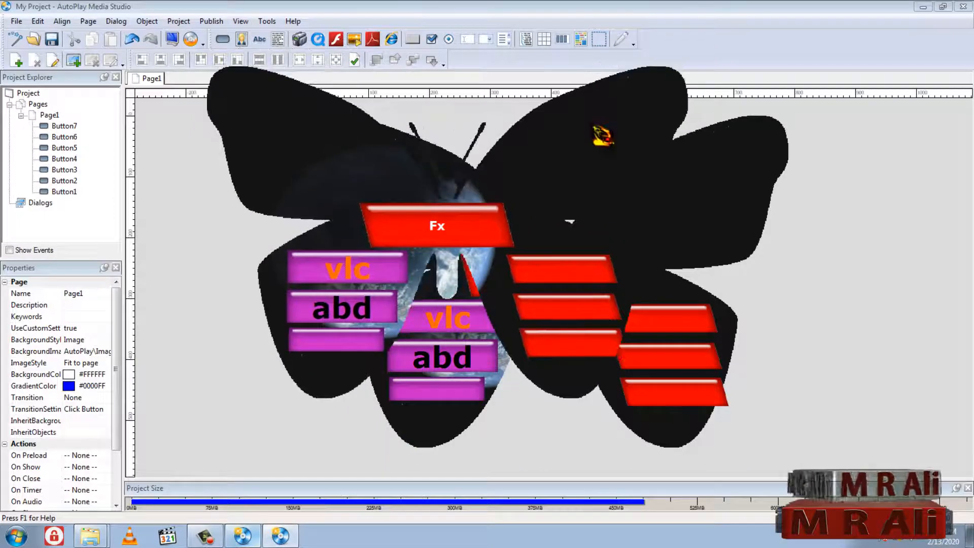
{"action": "left_click", "coordinate": [923, 7]}
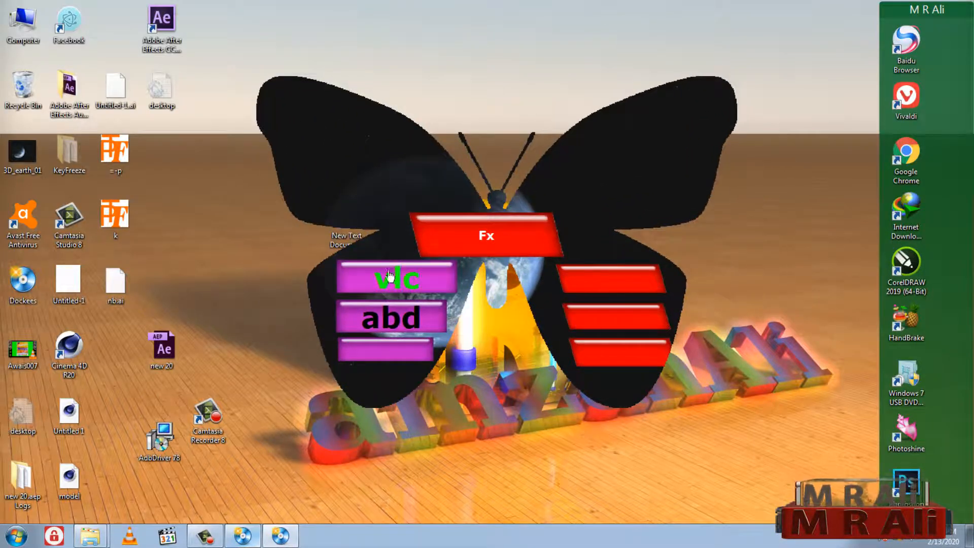
- Test the menu's vlc button and quit the VLC media player setup it launches
{"action": "left_click", "coordinate": [542, 262]}
{"action": "left_click", "coordinate": [627, 151]}
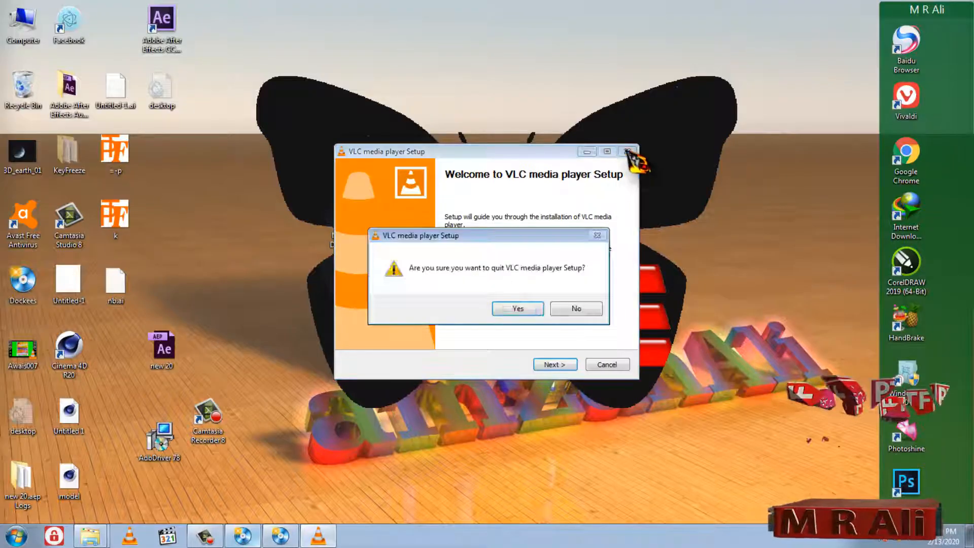
{"action": "left_click", "coordinate": [522, 308]}
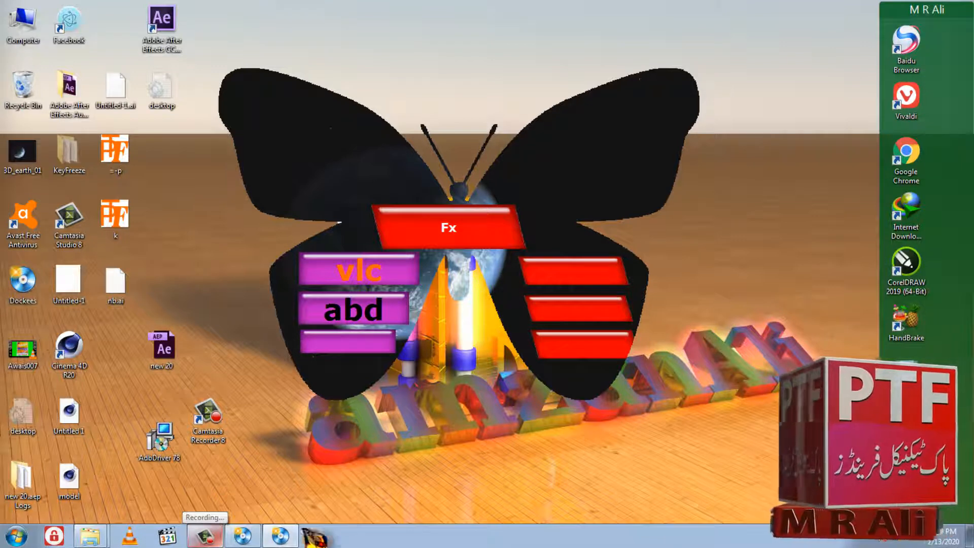
{"action": "right_click", "coordinate": [280, 536]}
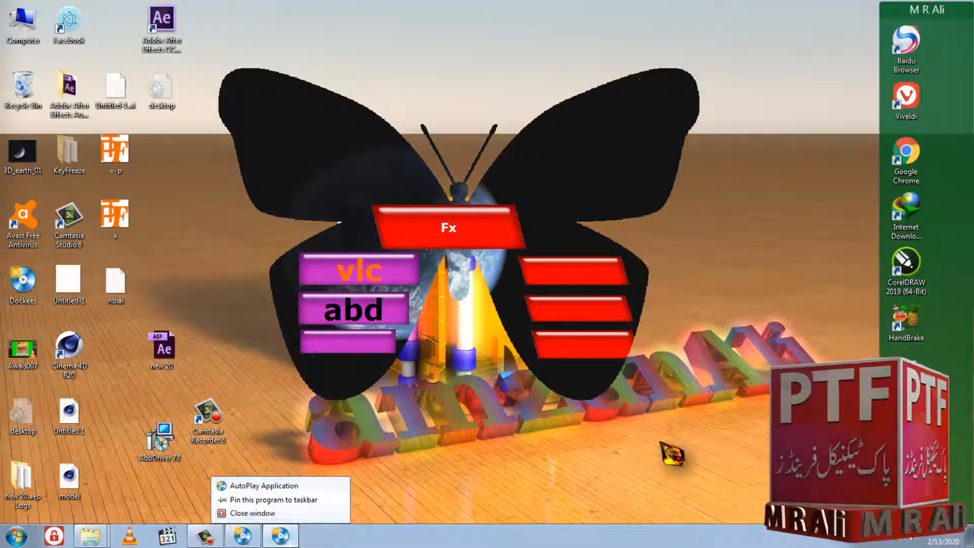
{"action": "left_click", "coordinate": [661, 443]}
{"action": "left_click", "coordinate": [218, 541]}
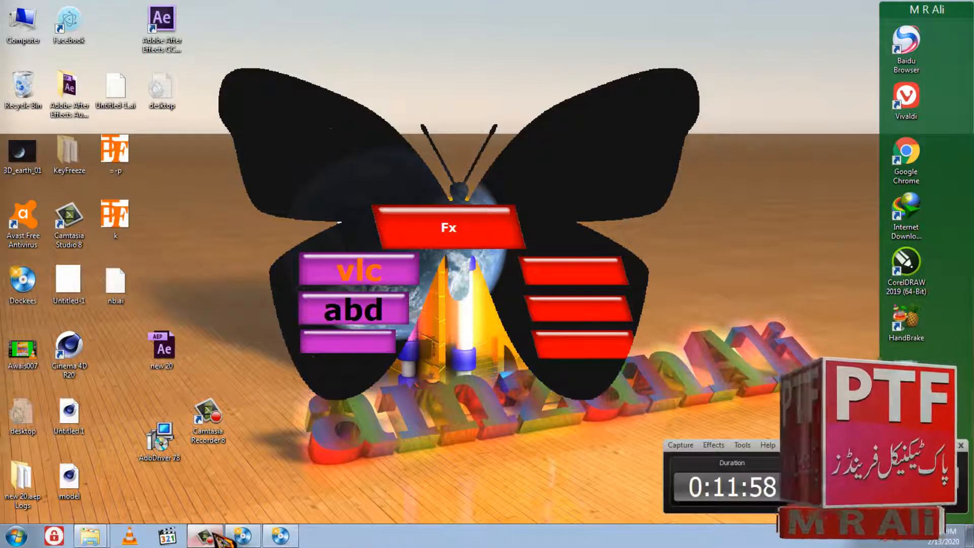